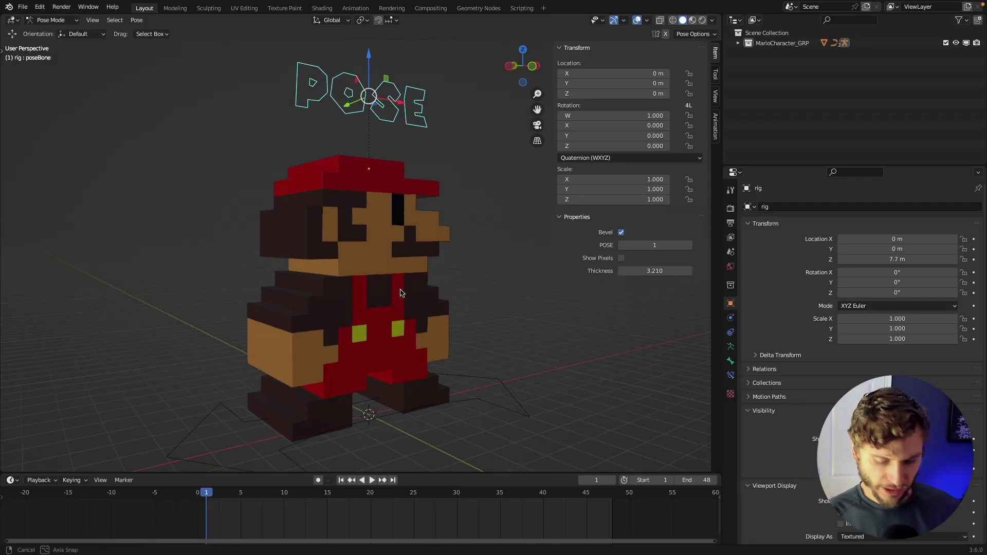
Inspect the blocky character from several angles and set the rig's POSE property to 4.
middle_drag(402, 294, 412, 286)
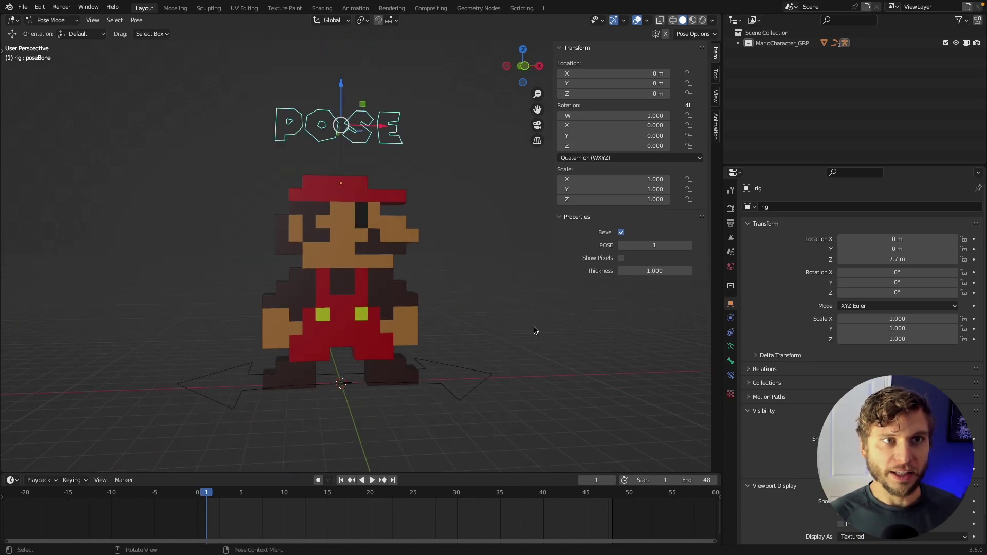
middle_drag(533, 331, 468, 313)
middle_drag(393, 310, 429, 310)
scroll(432, 310, up, 2)
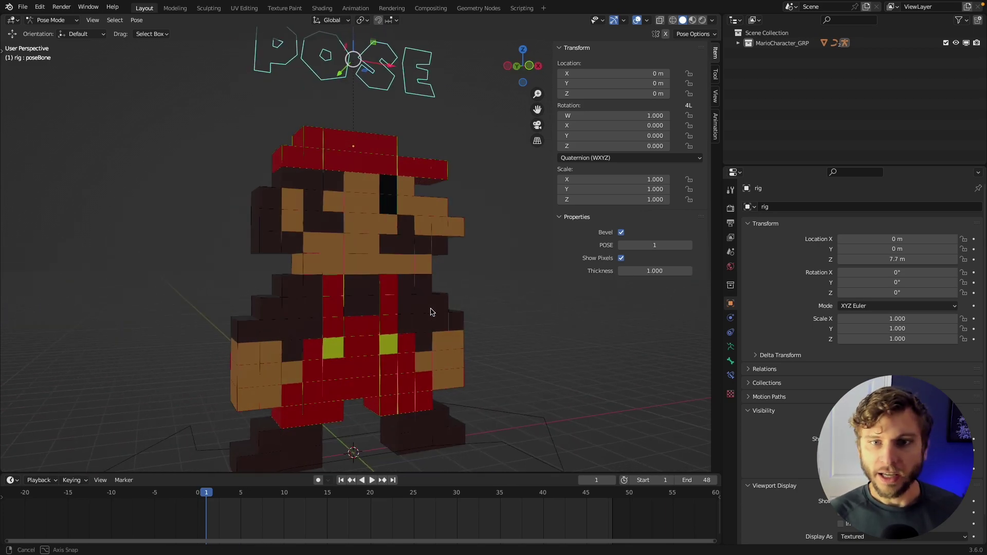
scroll(432, 310, down, 1)
click(690, 247)
click(689, 245)
middle_drag(514, 257, 463, 243)
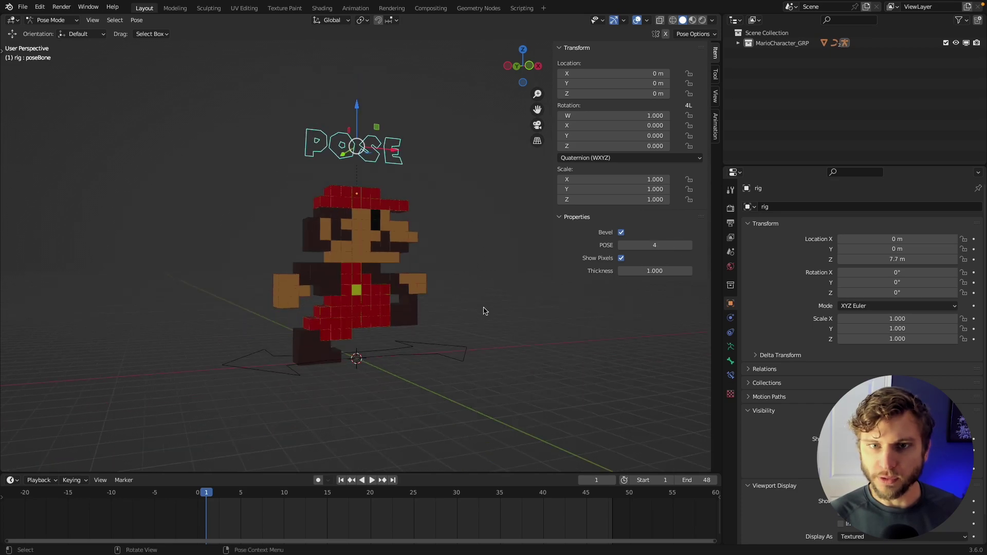
In front view, step the rig's POSE property from the standing pose up to 7.
key(KP_1)
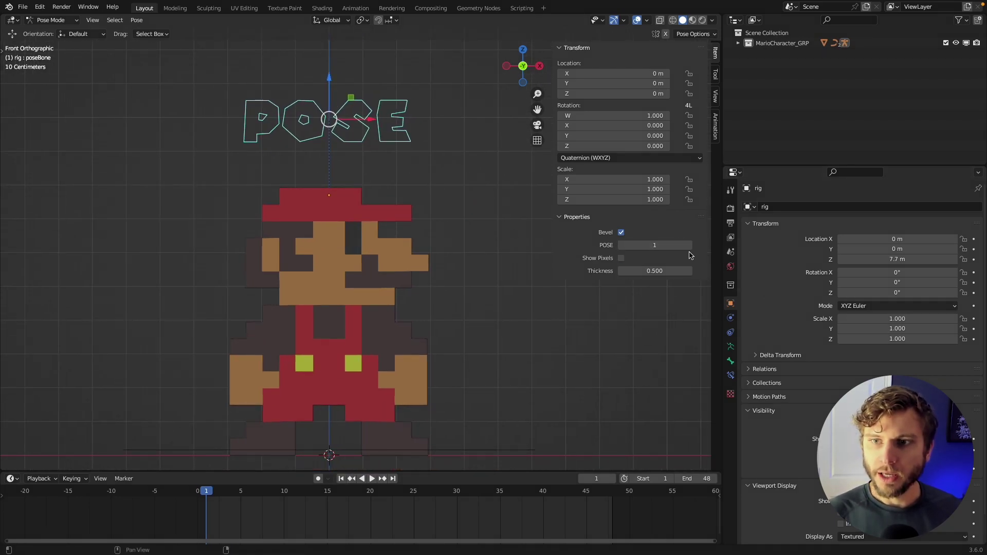
click(690, 246)
click(690, 245)
click(689, 245)
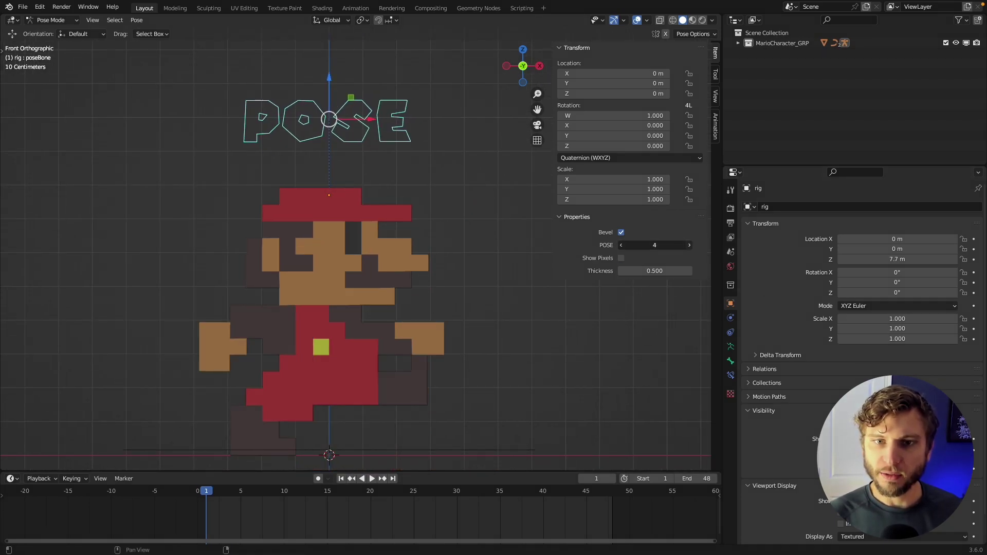
click(690, 245)
click(689, 245)
click(689, 245)
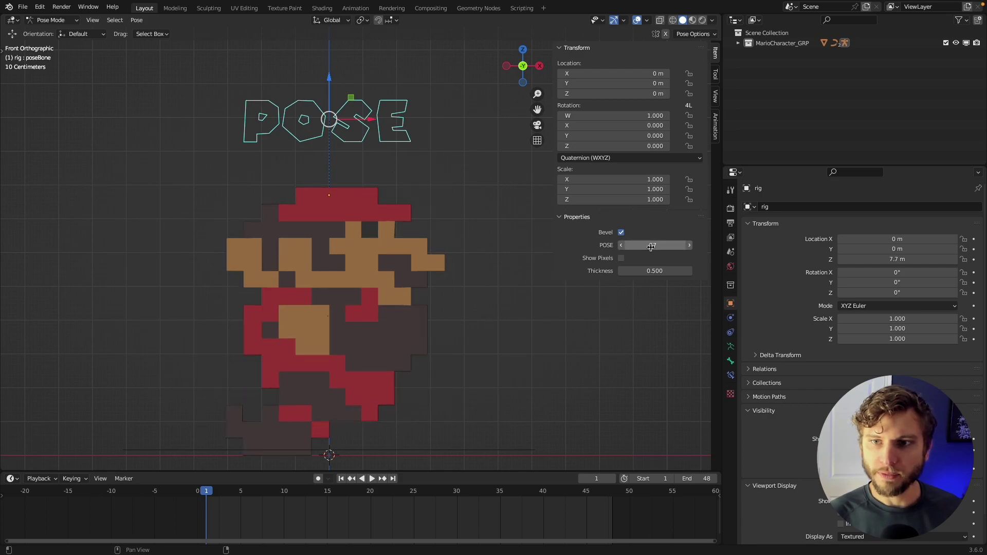
Step the rig's POSE property back down and settle on pose 3.
click(622, 245)
click(623, 245)
click(622, 245)
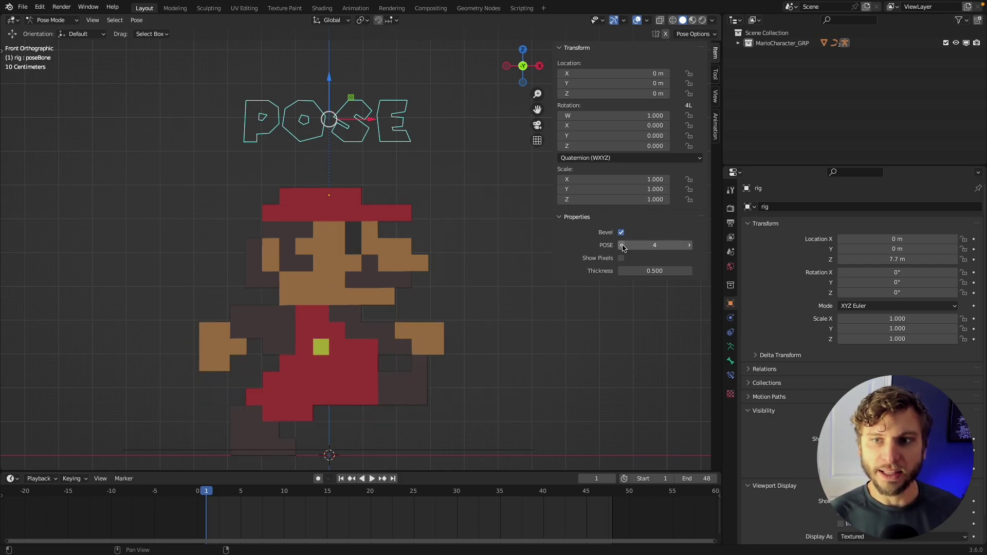
click(623, 245)
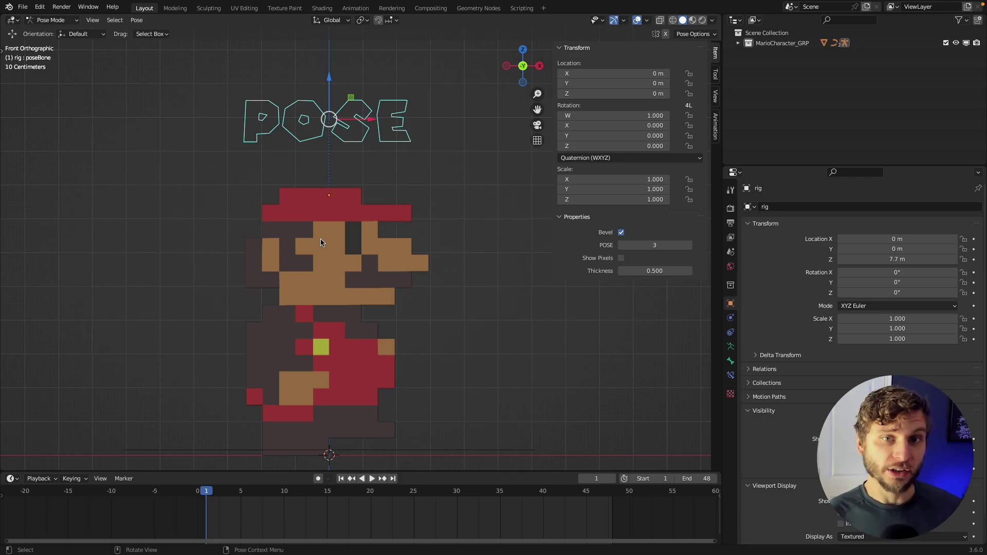
scroll(383, 258, down, 3)
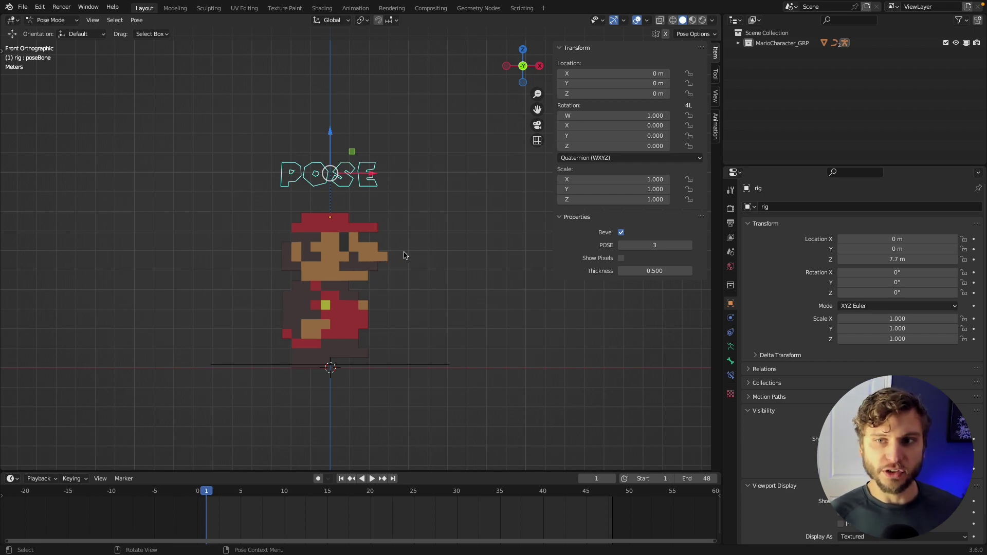
click(689, 245)
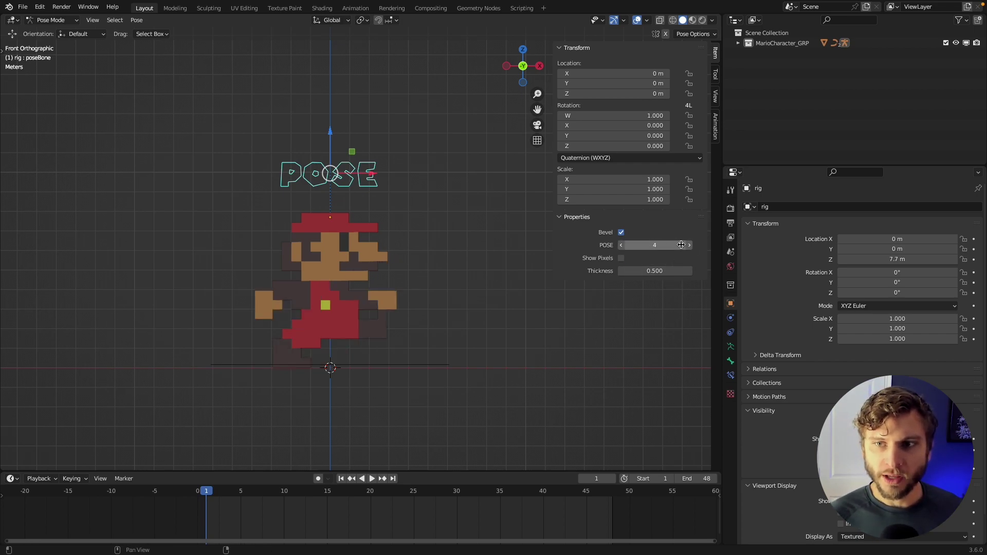
drag(658, 245, 646, 246)
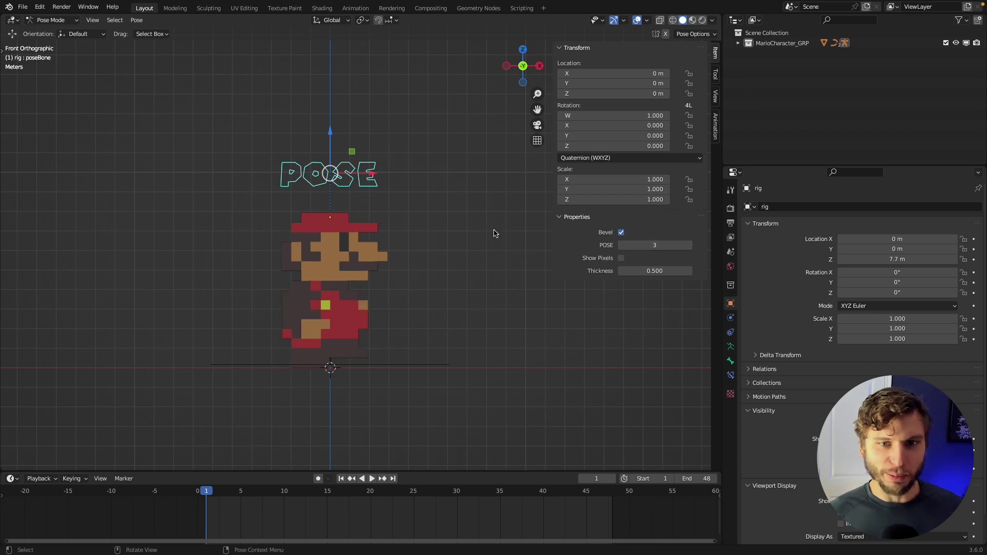
Enable Show Pixels on the rig and increase the character's Thickness to 1.420.
mouse_move(418, 249)
middle_down()
mouse_move(436, 278)
mouse_move(419, 249)
middle_up()
shift+middle_drag(462, 314, 453, 261)
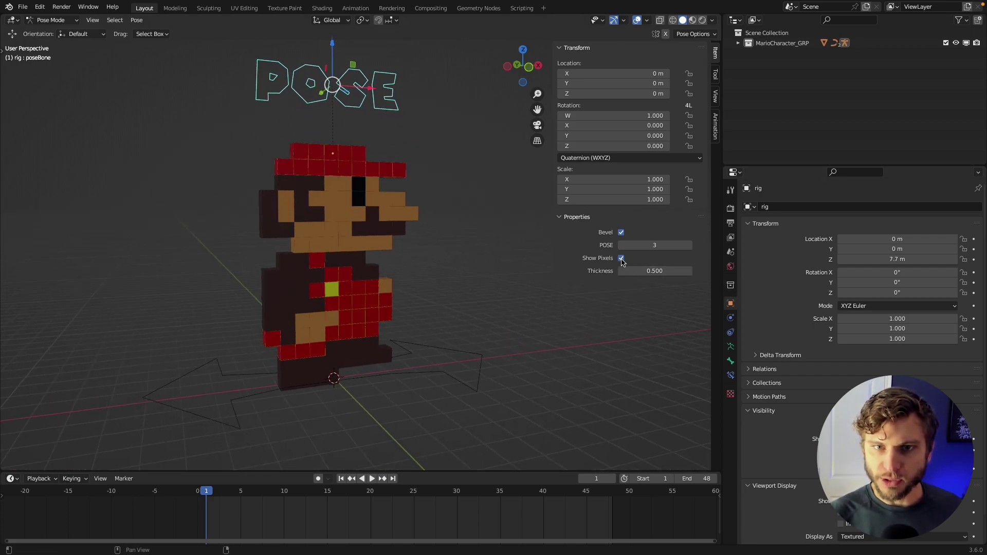
drag(659, 272, 706, 272)
middle_drag(432, 263, 463, 266)
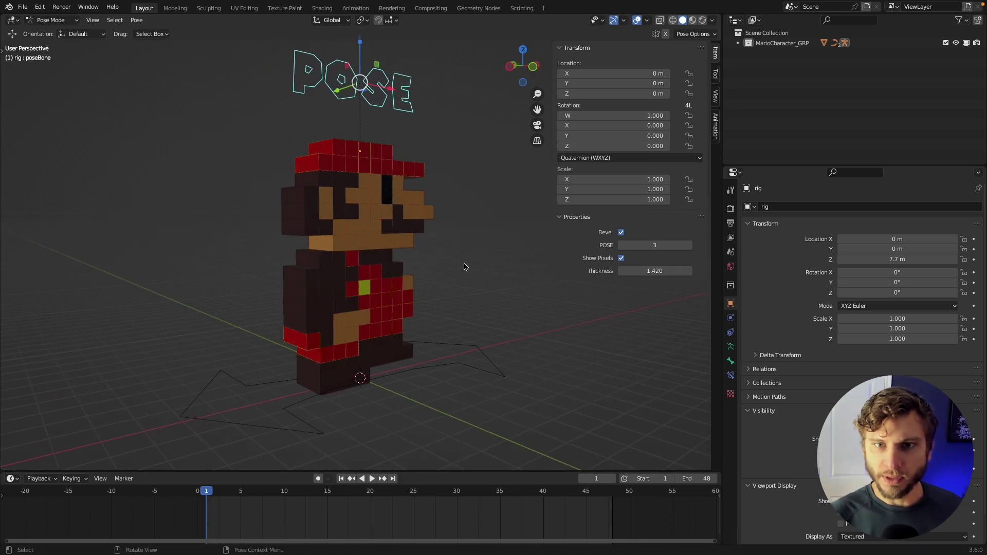
Toggle the rig's Bevel property and view the character up close from another angle.
scroll(464, 267, up, 1)
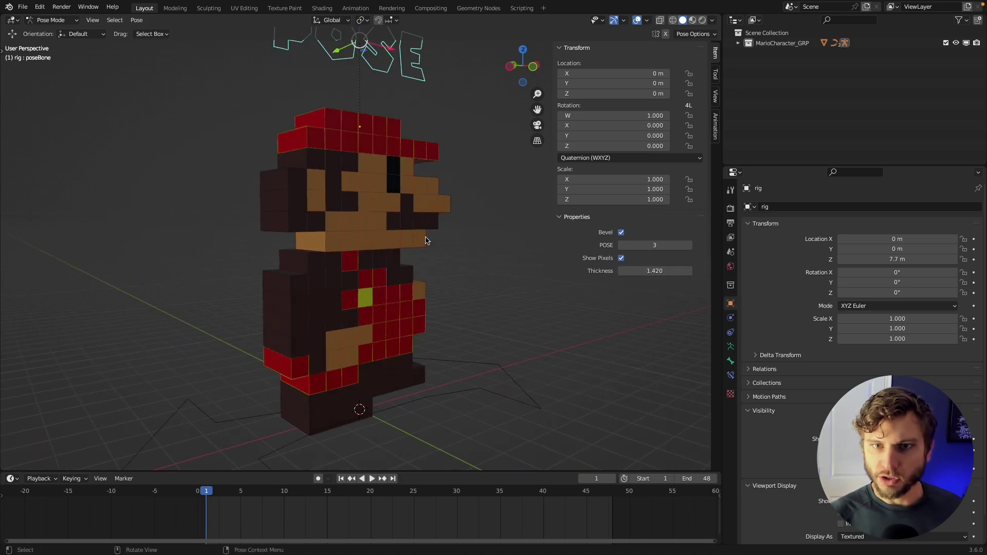
click(622, 234)
middle_drag(504, 267, 450, 273)
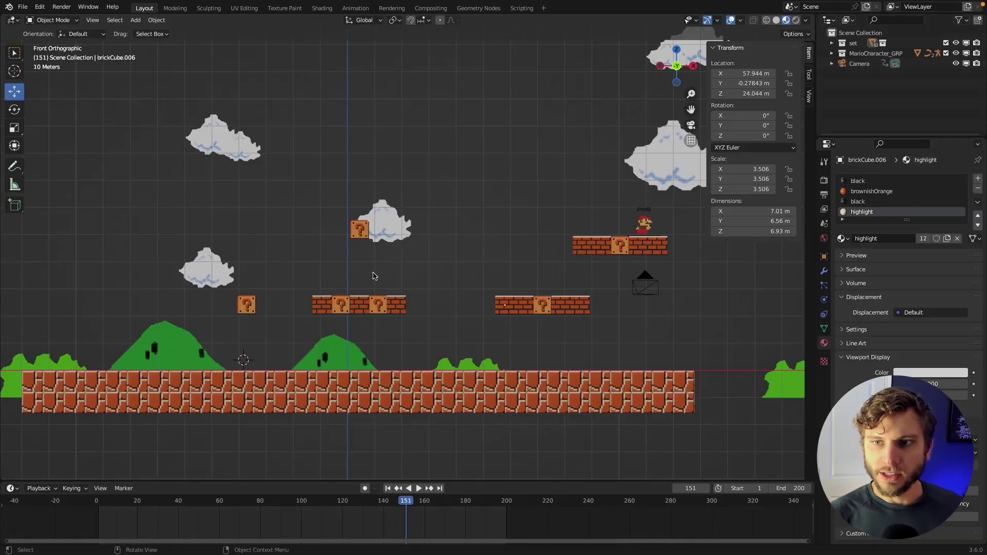
Scrub the level scene to frame 15 and examine the small character standing on the brick ground.
drag(288, 502, 127, 502)
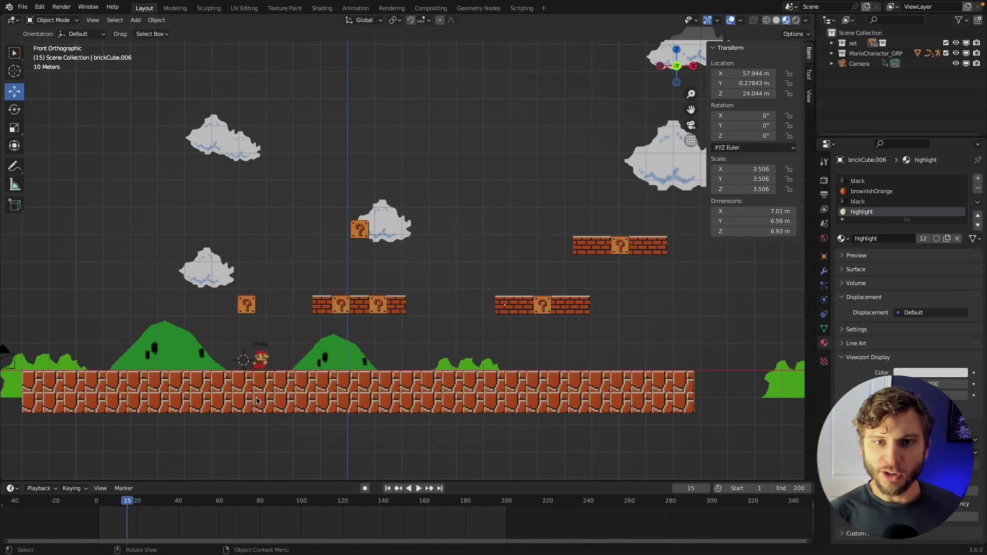
scroll(262, 437, up, 4)
shift+middle_drag(267, 437, 488, 290)
scroll(364, 347, up, 2)
scroll(345, 309, up, 4)
click(257, 371)
scroll(256, 380, up, 1)
shift+middle_drag(255, 385, 420, 262)
middle_drag(420, 262, 497, 335)
scroll(489, 274, down, 4)
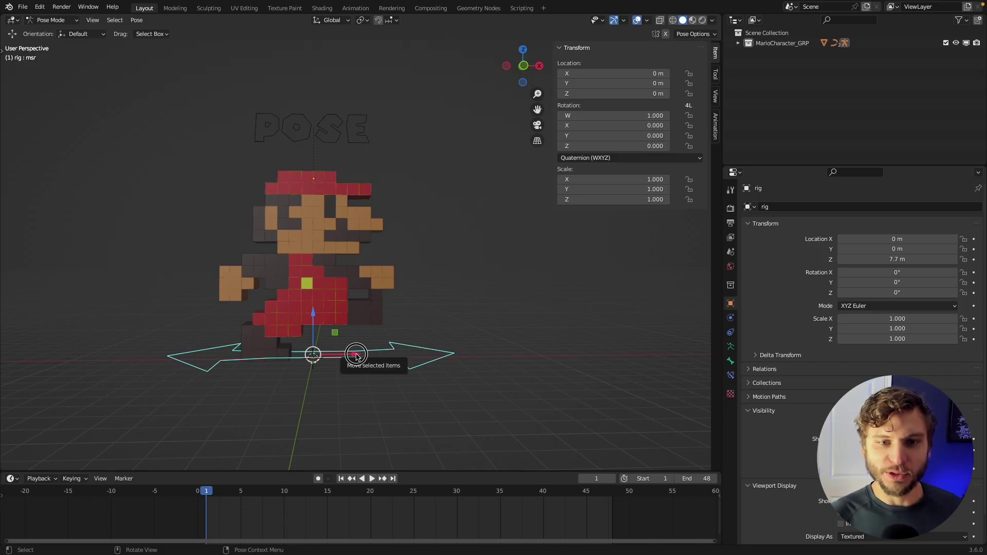
Try moving the rig's ground arrow control along the X axis, and undo the move.
key(g)
key(x)
click(347, 344)
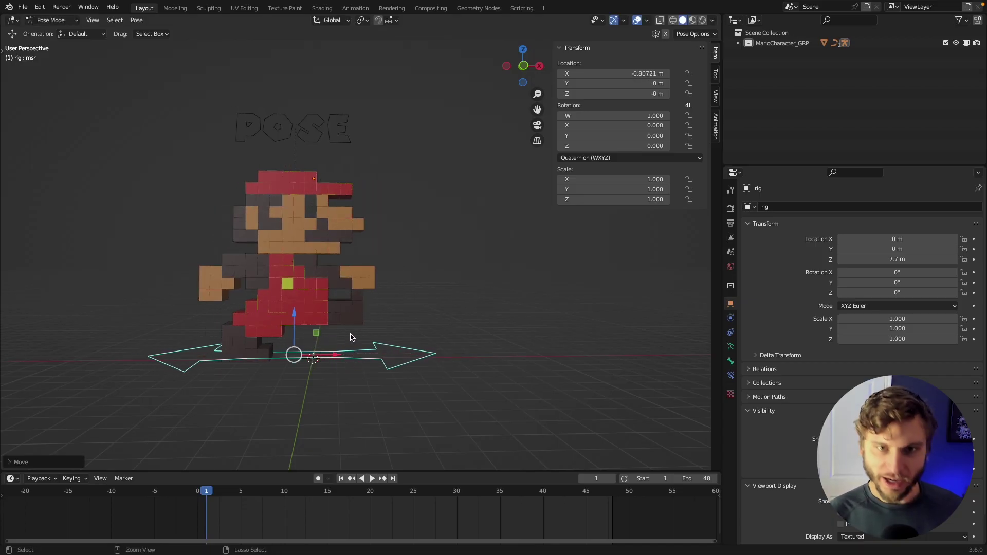
key(ctrl+z)
Create a new General file and delete all of its default objects.
middle_drag(456, 249, 406, 252)
click(23, 7)
mouse_move(49, 20)
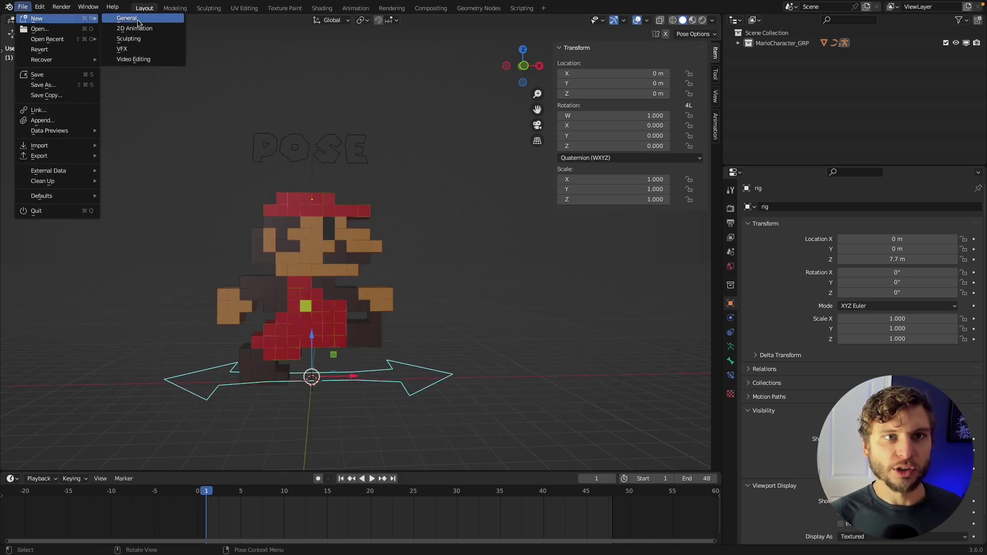
click(121, 20)
click(447, 298)
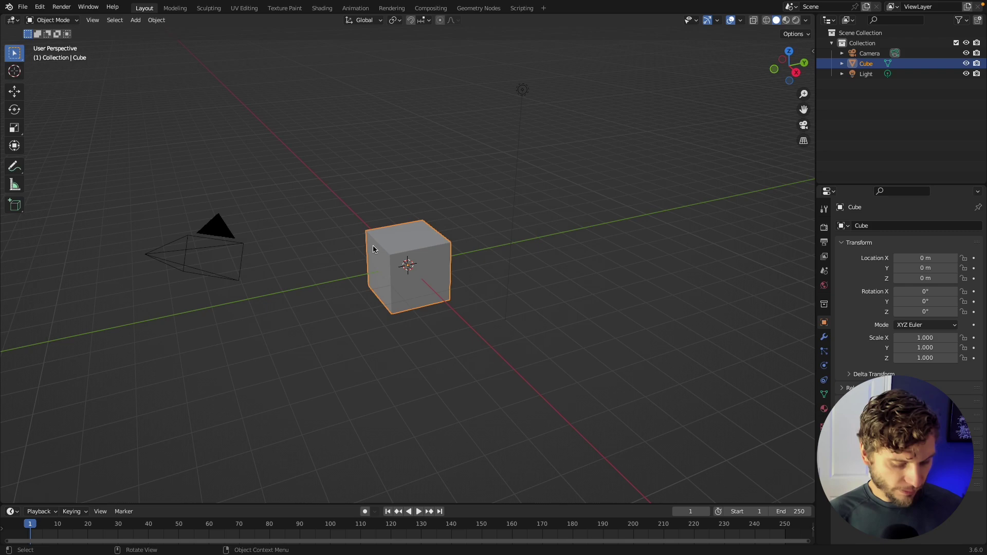
key(a)
key(Delete)
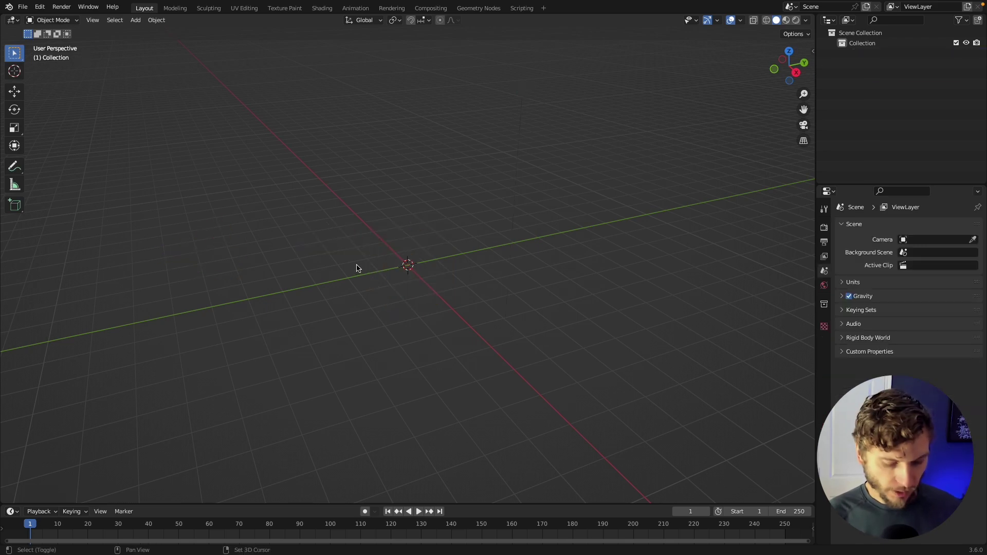
In front view, add the six-pose character sheet as a reference image, scaled to 3.487 and moved to X 0.13065 m, Z 1.7147 m.
key(shift+a)
mouse_move(358, 268)
key(grave)
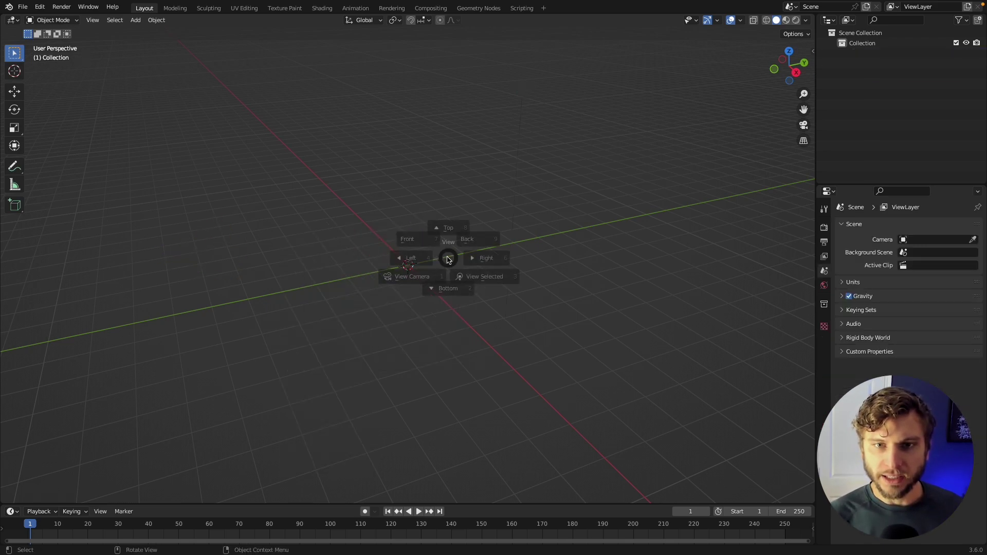
click(377, 220)
key(shift+a)
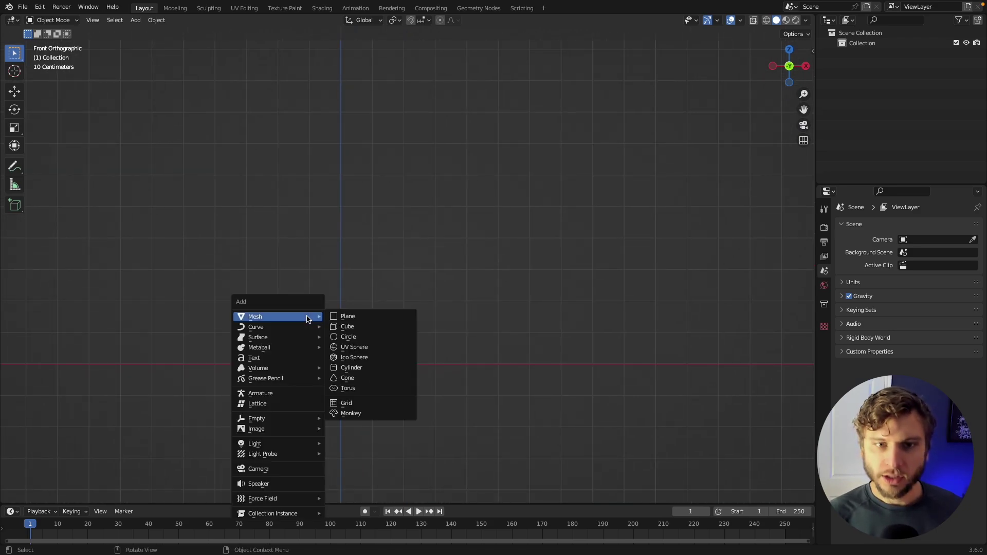
mouse_move(281, 430)
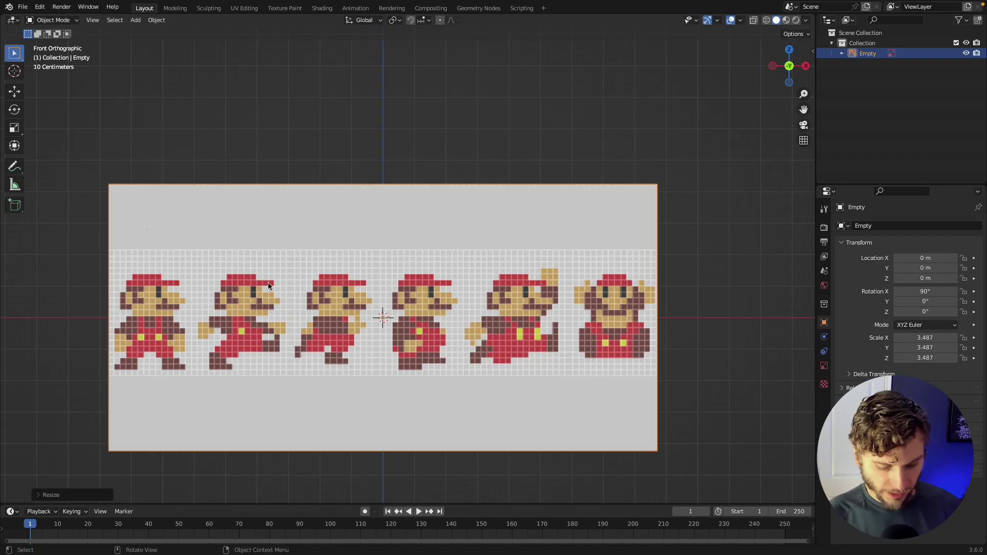
key(g)
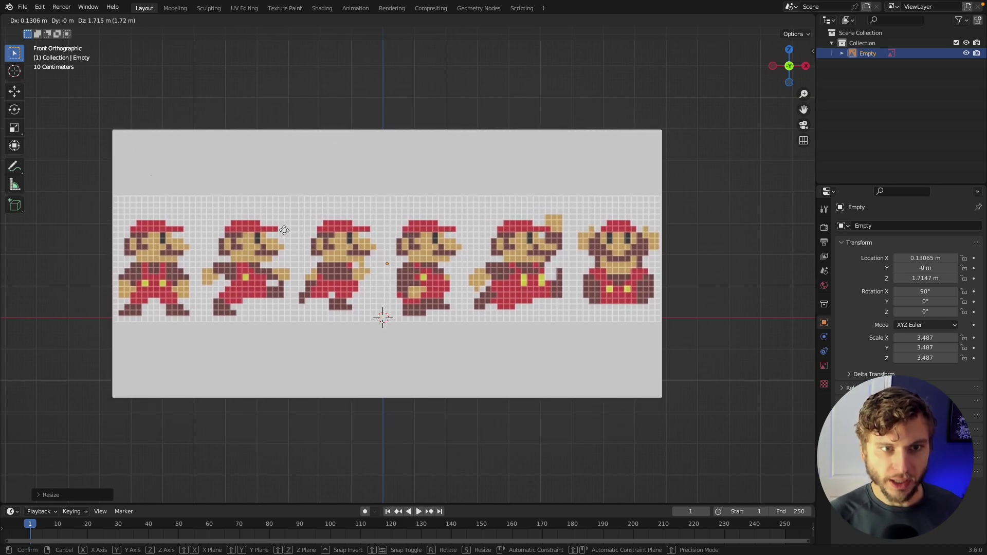
click(284, 230)
Examine the pixel grid and the individual character poses along the reference sheet.
shift+middle_drag(342, 242, 352, 250)
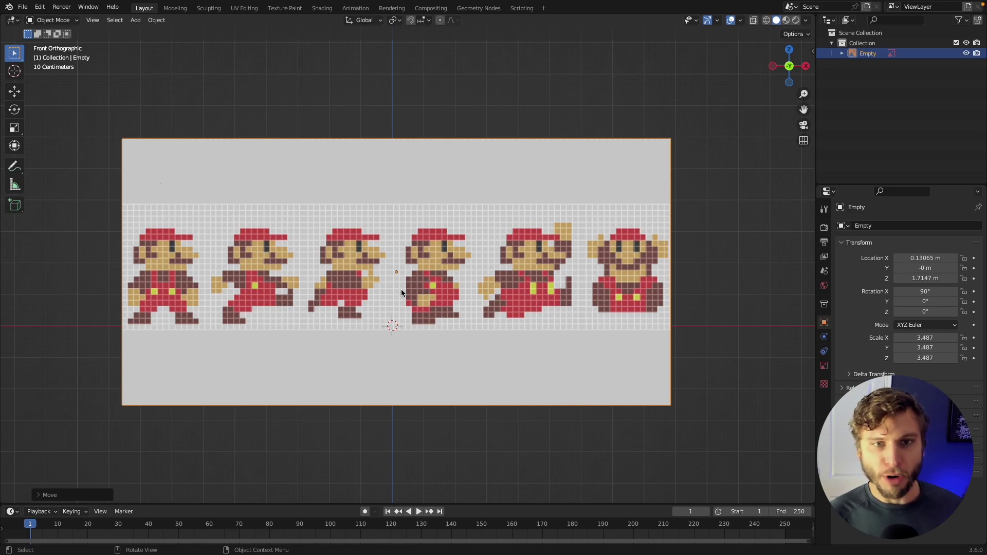
shift+middle_drag(385, 268, 360, 291)
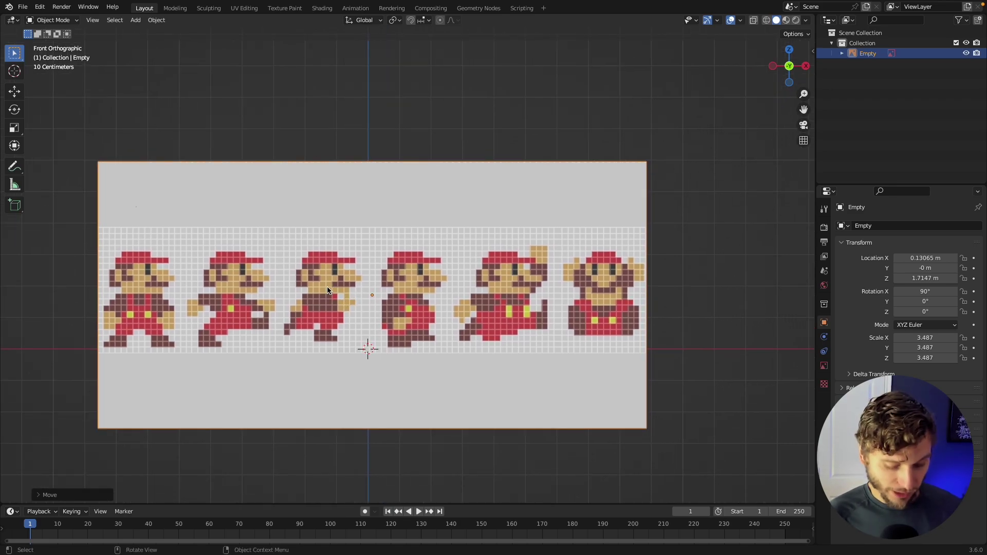
shift+middle_drag(269, 299, 523, 279)
scroll(332, 272, up, 5)
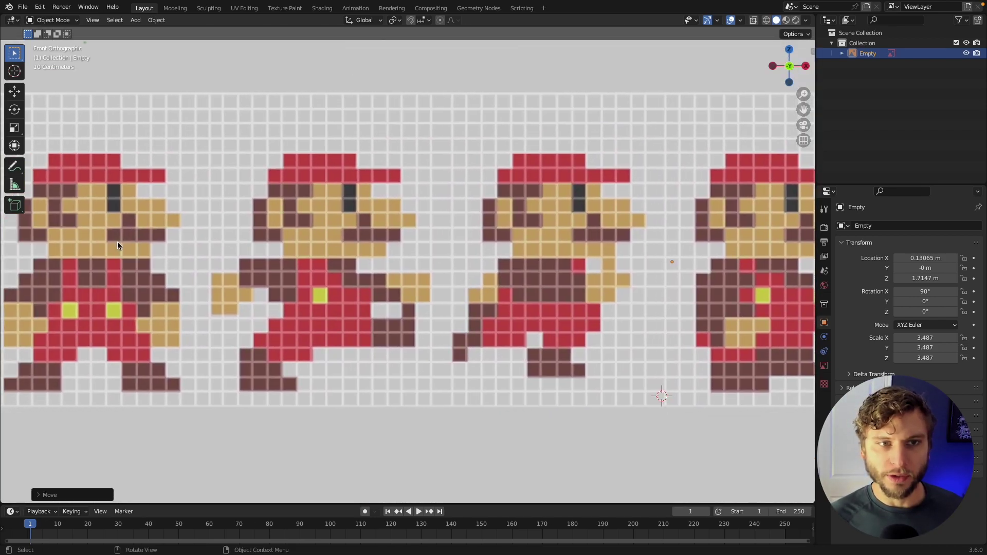
shift+middle_drag(168, 252, 306, 253)
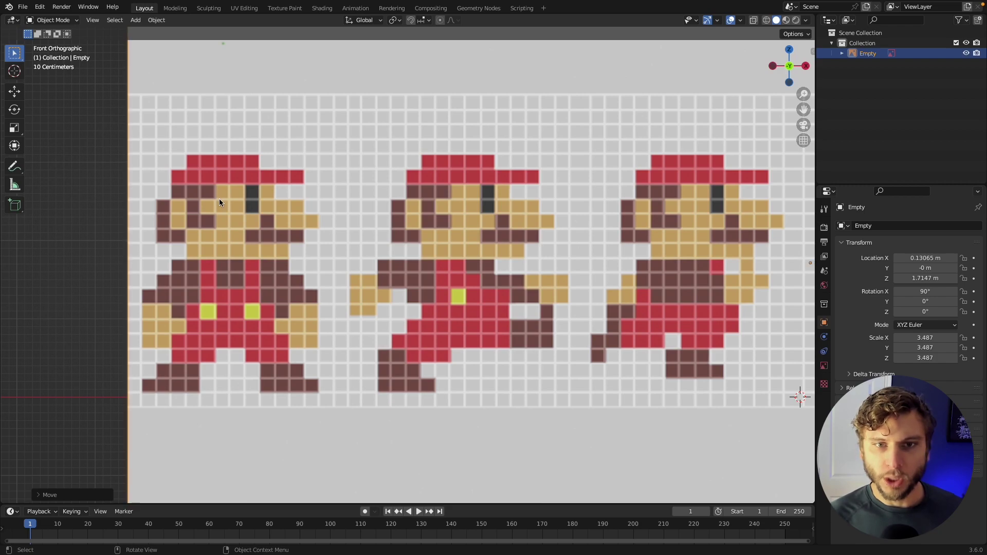
shift+middle_drag(598, 279, 270, 252)
scroll(342, 260, down, 3)
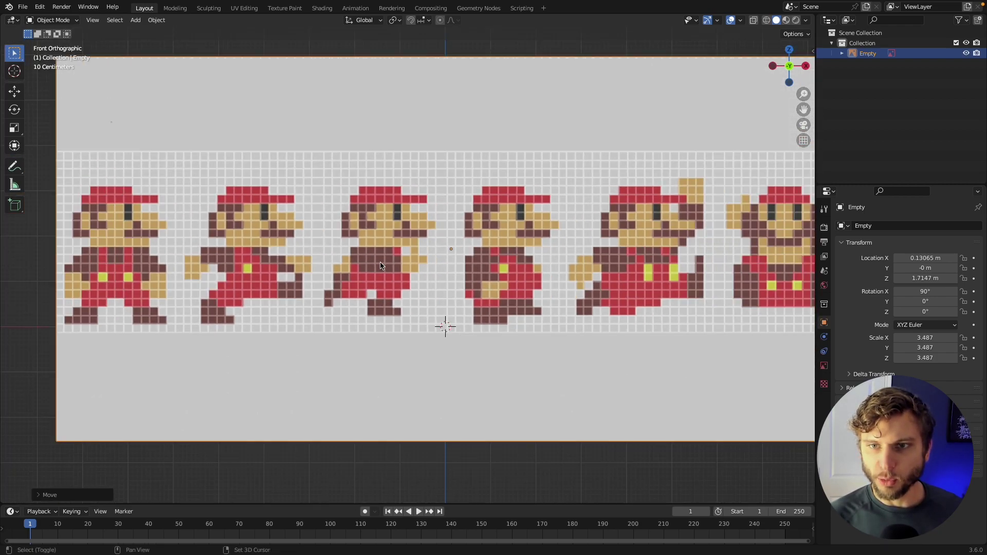
shift+middle_drag(344, 260, 499, 271)
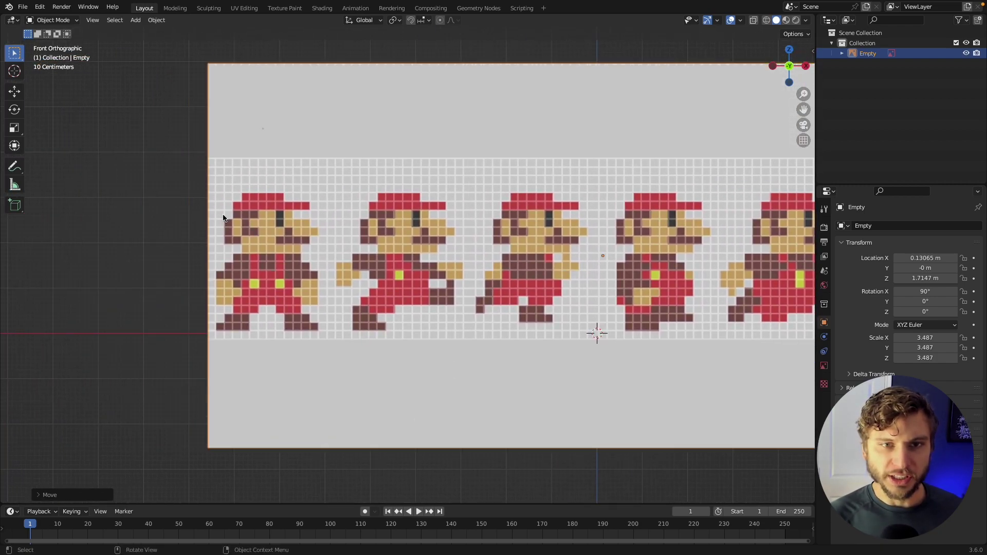
Move the reference image along X to 7.4568 m so the first standing figure is centred on the origin.
click(14, 92)
shift+middle_drag(618, 259, 394, 257)
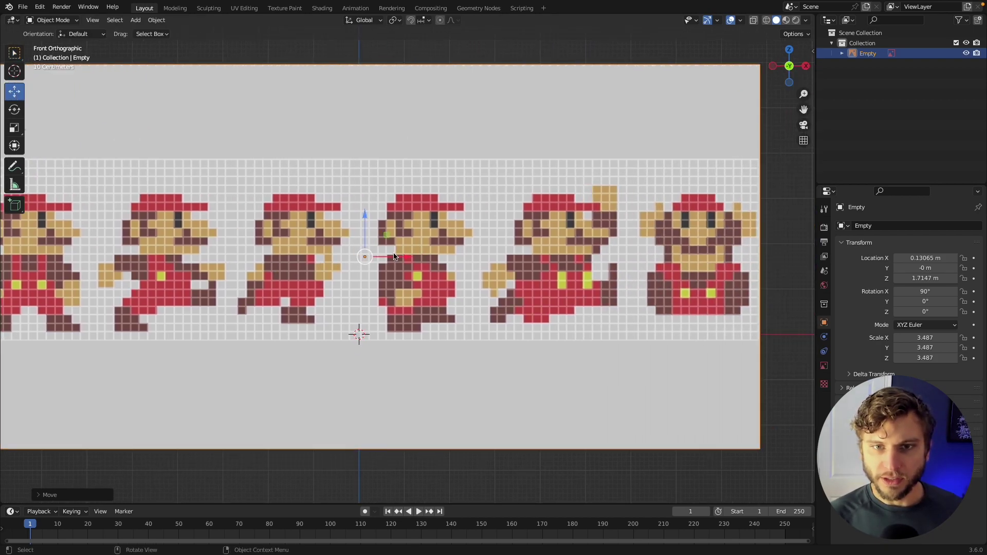
drag(400, 259, 731, 269)
click(733, 269)
Add a mesh plane at the origin and rotate it 90° about X to face the front view.
scroll(319, 268, up, 3)
key(shift+a)
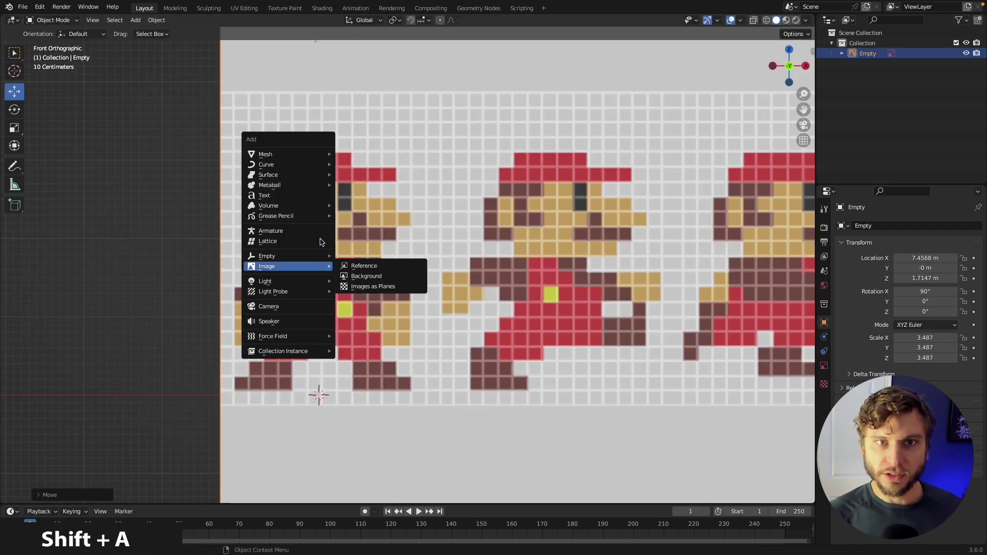
mouse_move(295, 162)
click(372, 155)
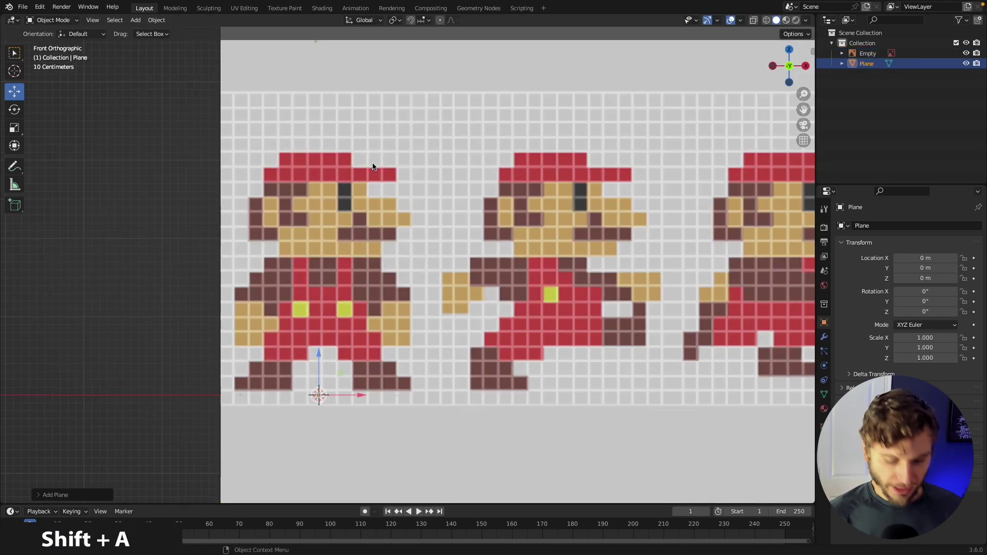
text(rx90)
key(Return)
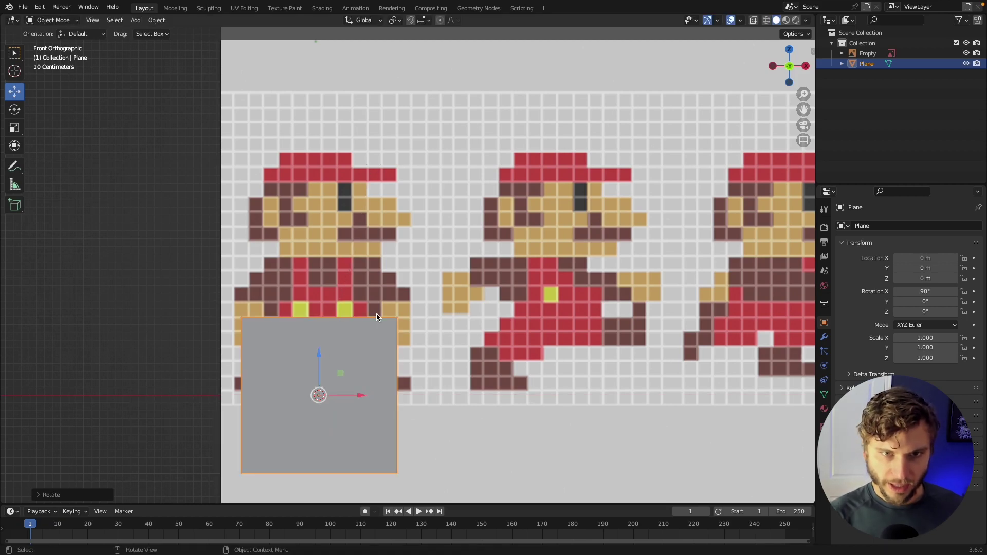
Scale the plane up to about 1.590 over the first figure.
shift+middle_drag(377, 313, 401, 244)
key(s)
click(401, 305)
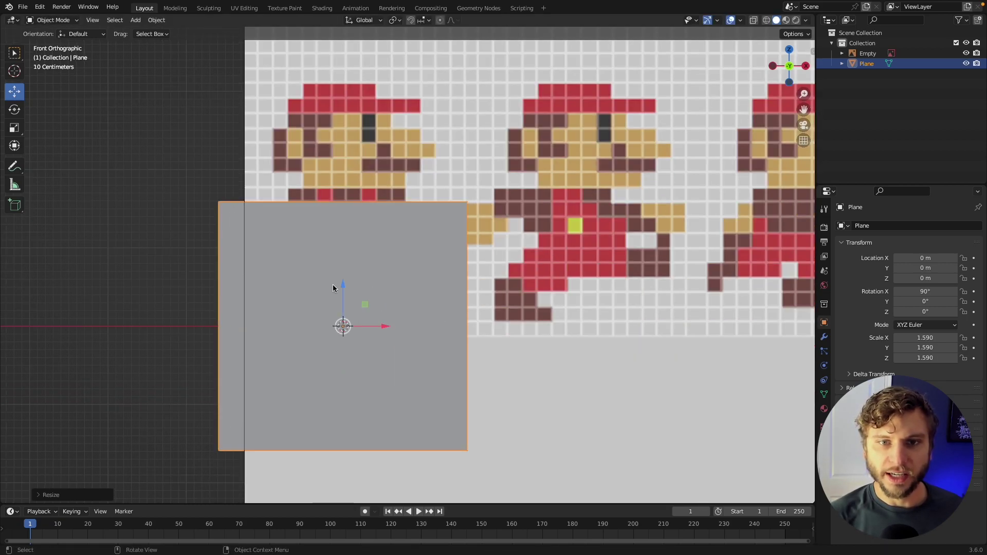
Raise the plane to about Z 1.457 m and scale it to 1.617 around the first figure, shown in wireframe.
key(g)
key(z)
click(366, 174)
key(s)
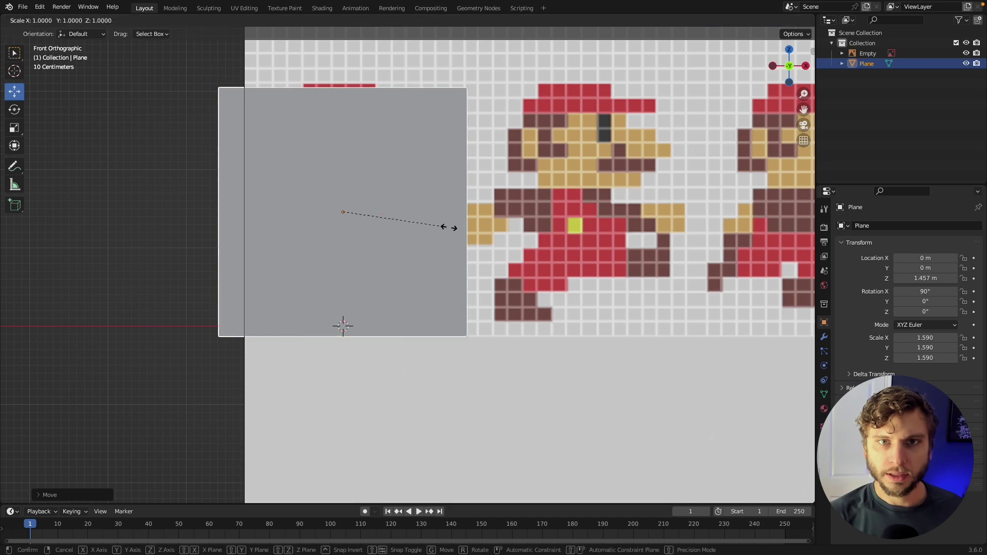
click(452, 227)
key(z)
click(396, 230)
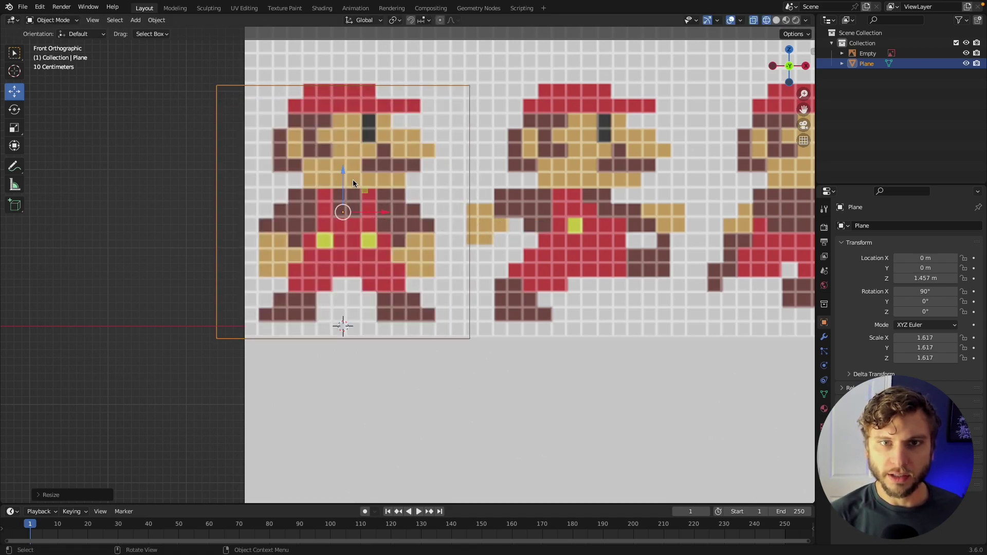
Cut a centred vertical edge loop in the plane and shift the plane along X to 0.031903 m to match the pixel grid.
key(Tab)
scroll(346, 171, up, 2)
key(ctrl+r)
click(358, 101)
right_click(358, 101)
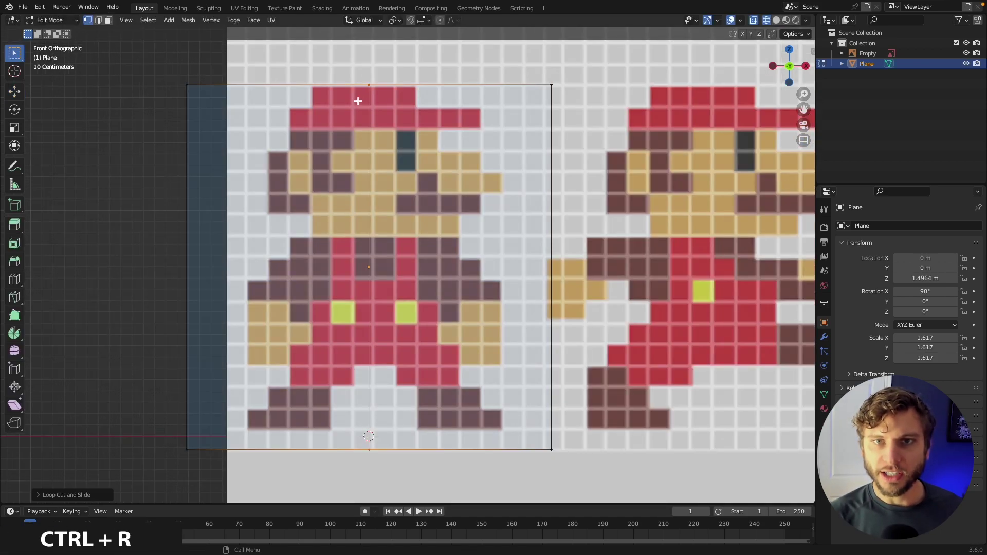
key(Tab)
drag(416, 266, 420, 265)
key(Tab)
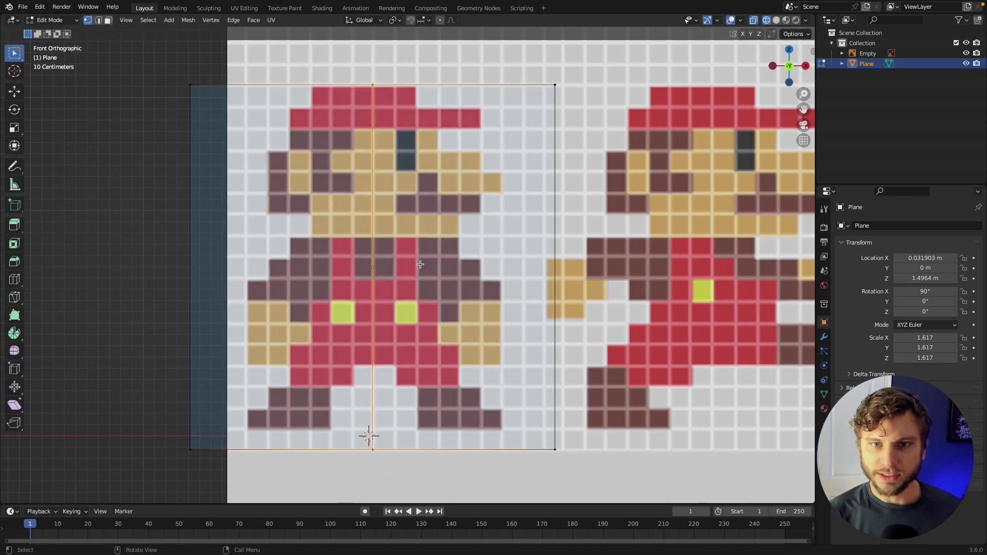
Add a horizontal loop cut across the plane and slide it slightly above the middle onto a pixel grid line.
key(ctrl+r)
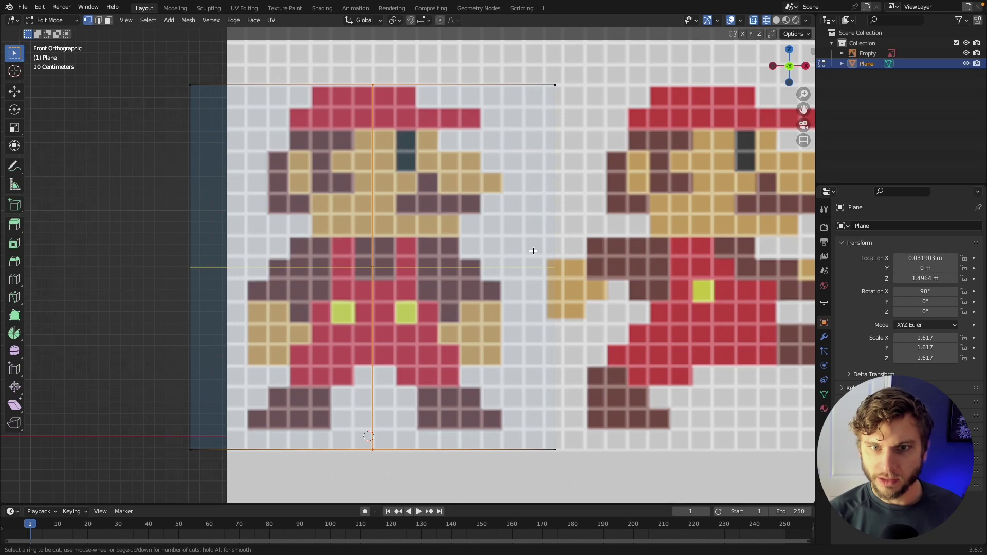
click(534, 251)
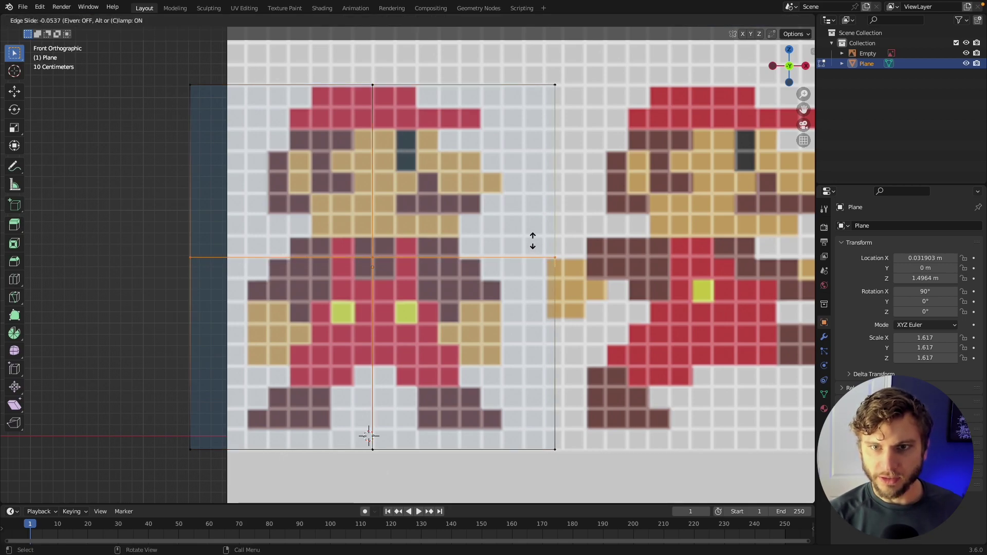
click(532, 239)
Divide the plane's upper half with seven evenly spaced horizontal loop cuts matching the pixel rows.
key(ctrl+r)
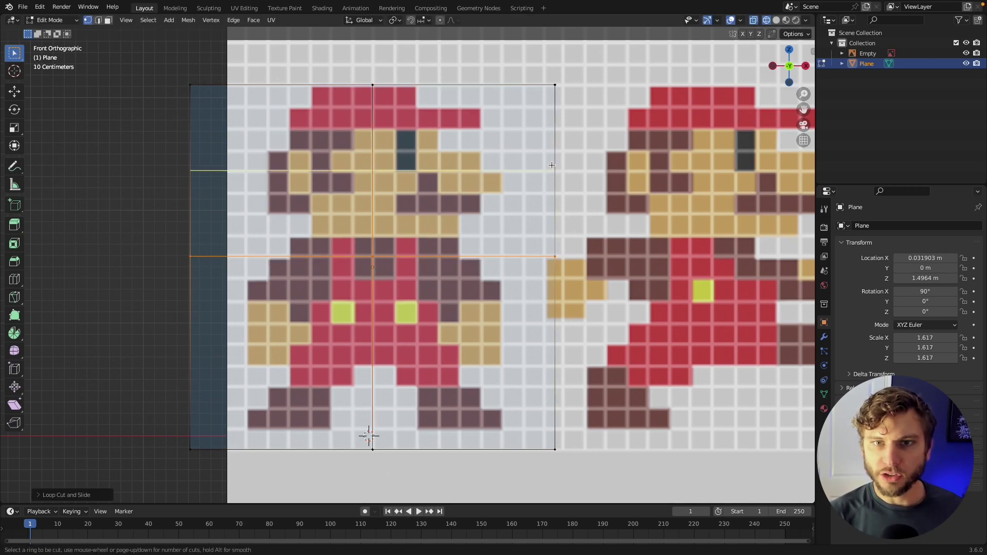
scroll(552, 165, up, 7)
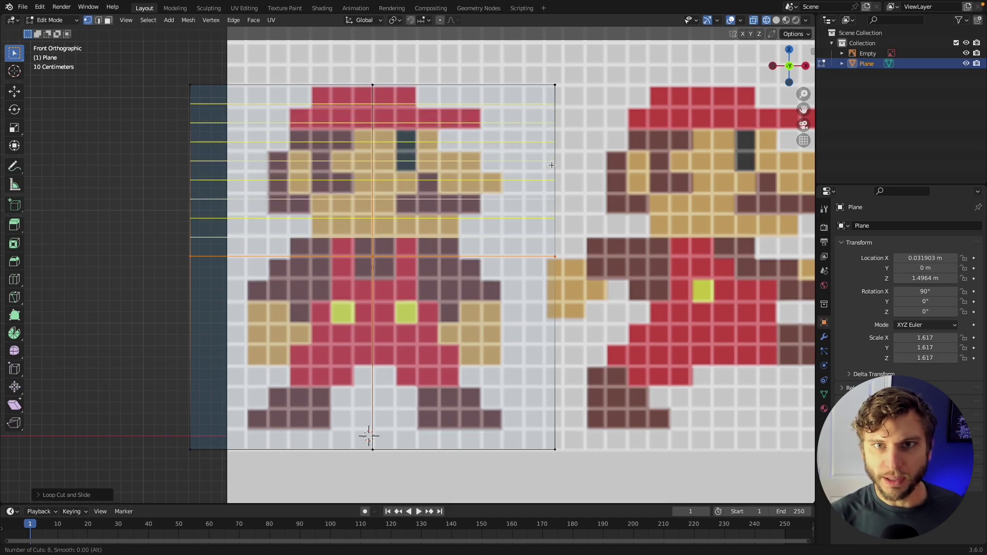
scroll(552, 166, up, 1)
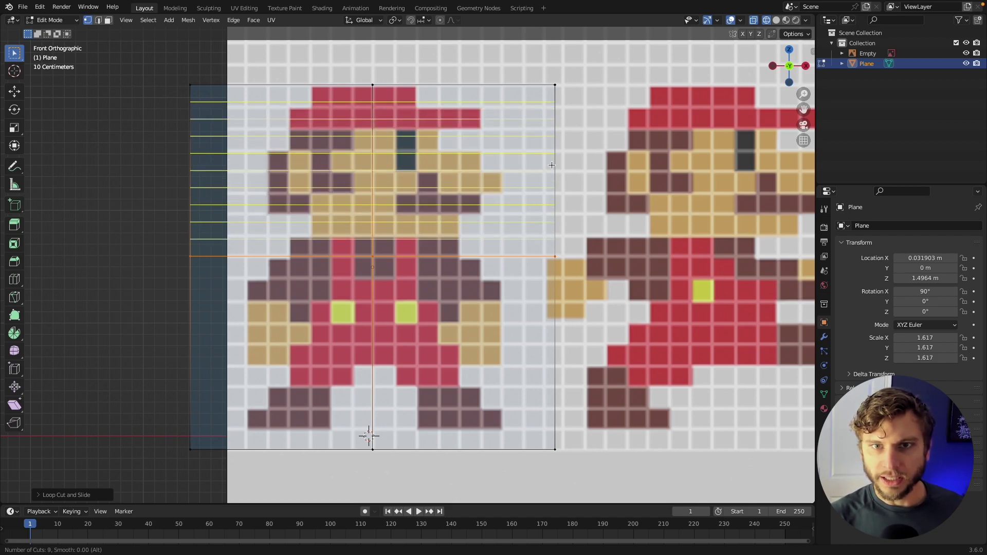
scroll(551, 165, down, 1)
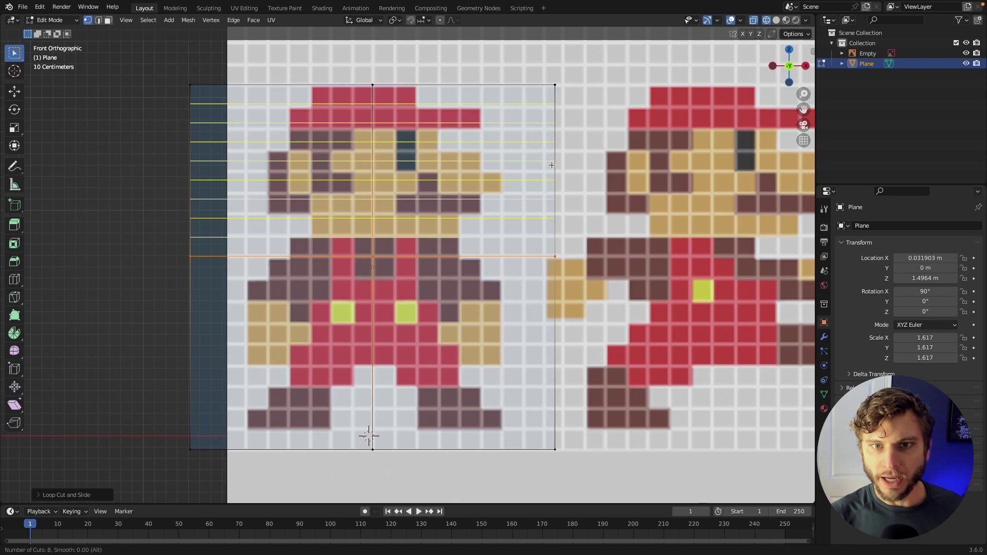
scroll(552, 165, down, 1)
click(552, 165)
right_click(551, 165)
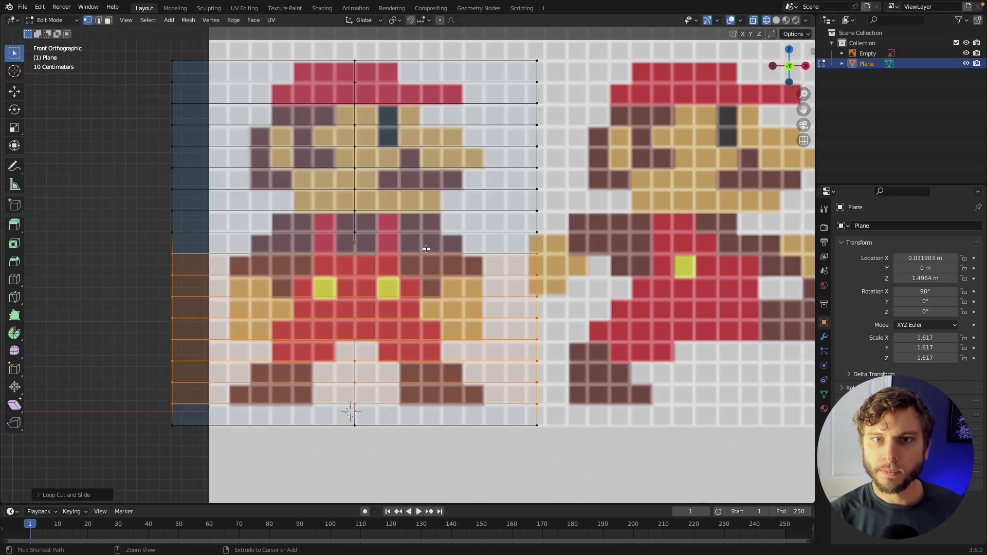
Add eight even horizontal loop cuts in the plane's lower half and seven even vertical ones in its right half.
key(ctrl+r)
scroll(426, 249, up, 5)
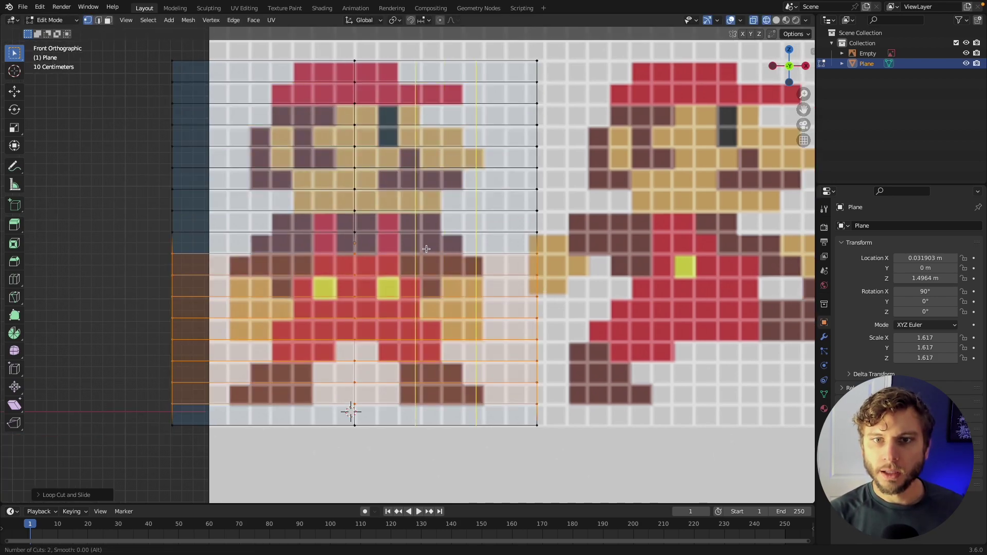
click(427, 249)
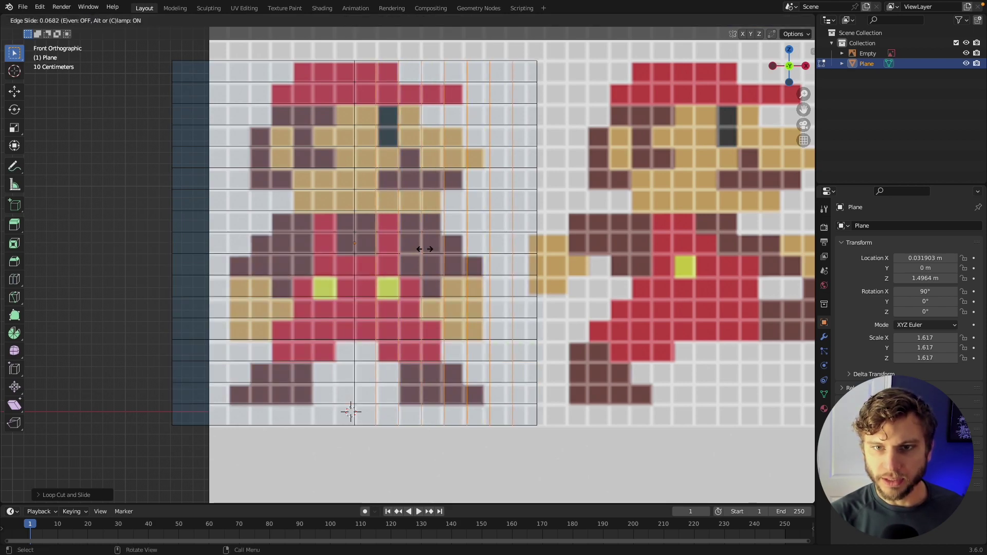
right_click(425, 248)
Add seven vertical loop cuts in the plane's left half and slide them slightly to match the pixel columns.
key(ctrl+r)
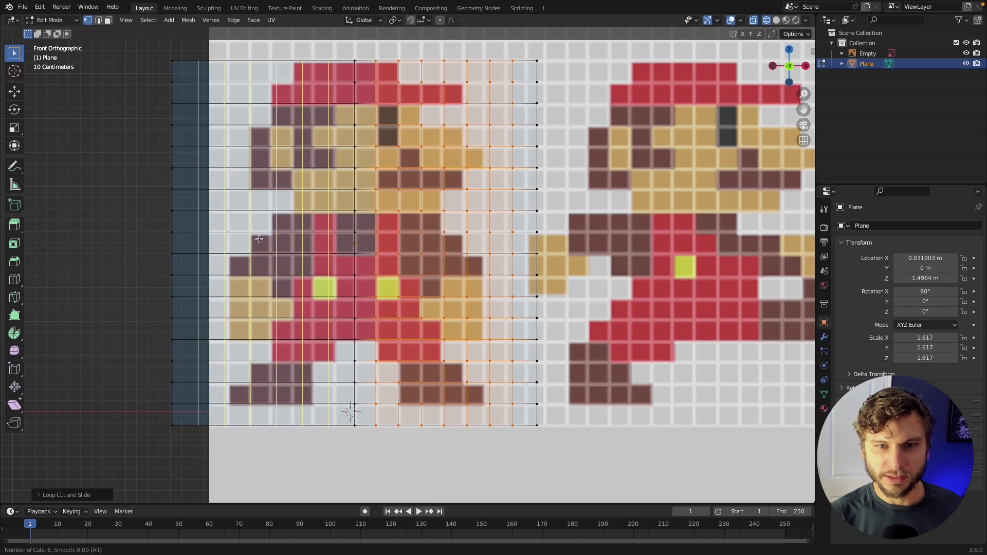
scroll(259, 240, up, 1)
click(259, 239)
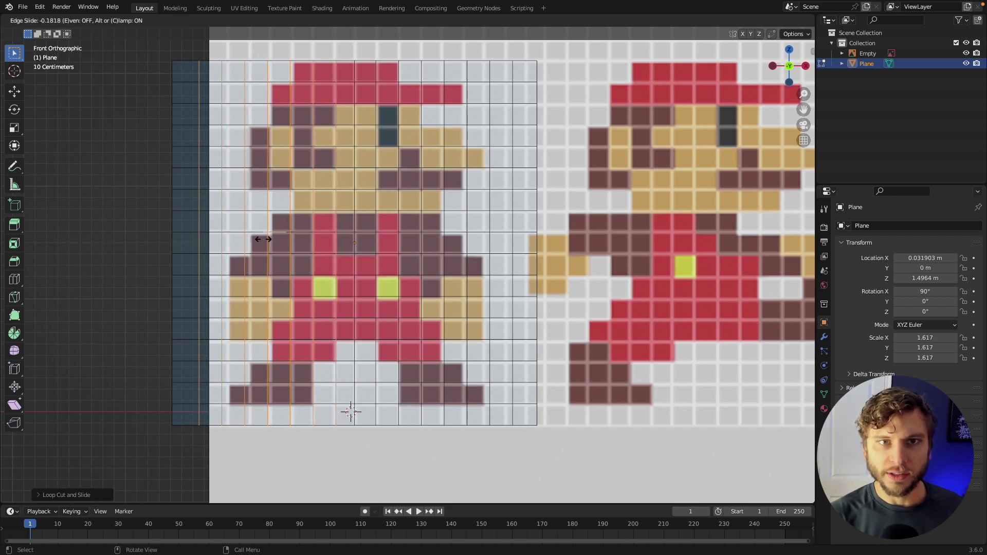
click(264, 239)
shift+middle_drag(263, 239, 192, 262)
scroll(192, 262, down, 1)
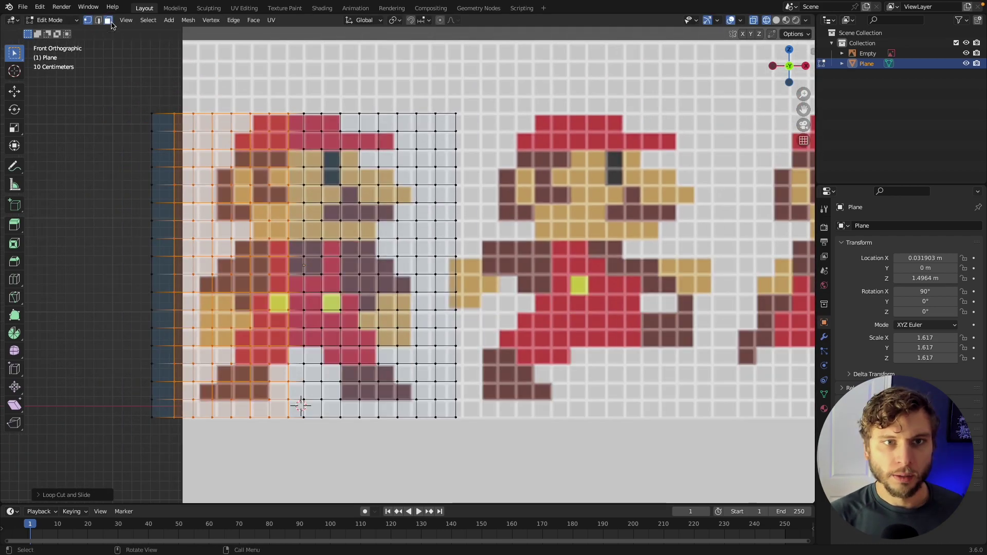
Enable face selection for the subdivided plane, and duplicate the plane with the copy moved along X to -5.6858 m.
click(108, 21)
key(Tab)
scroll(311, 178, down, 2)
shift+middle_drag(310, 178, 408, 177)
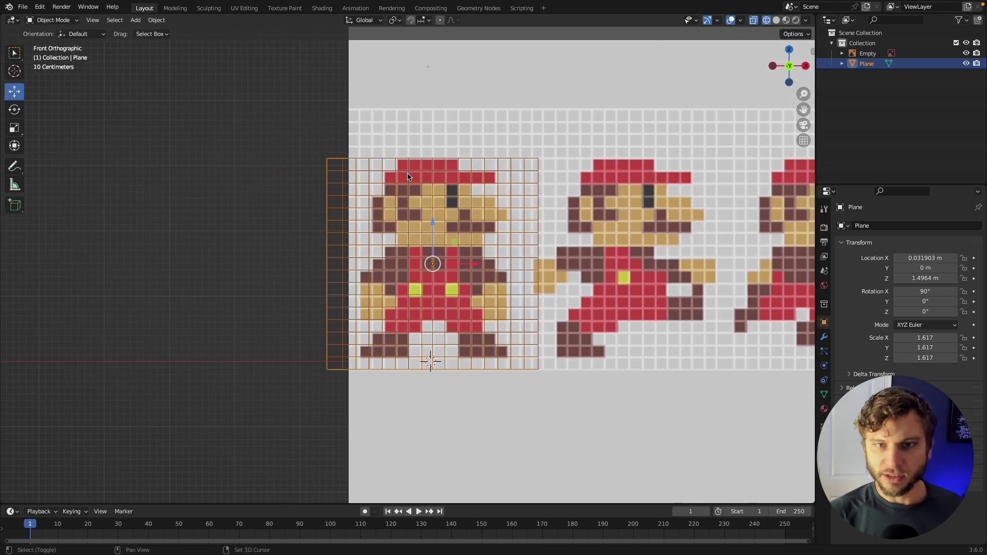
key(shift+d)
right_click(481, 230)
drag(479, 272, 106, 272)
shift+middle_drag(434, 192, 342, 194)
scroll(294, 238, up, 2)
shift+middle_drag(294, 238, 272, 250)
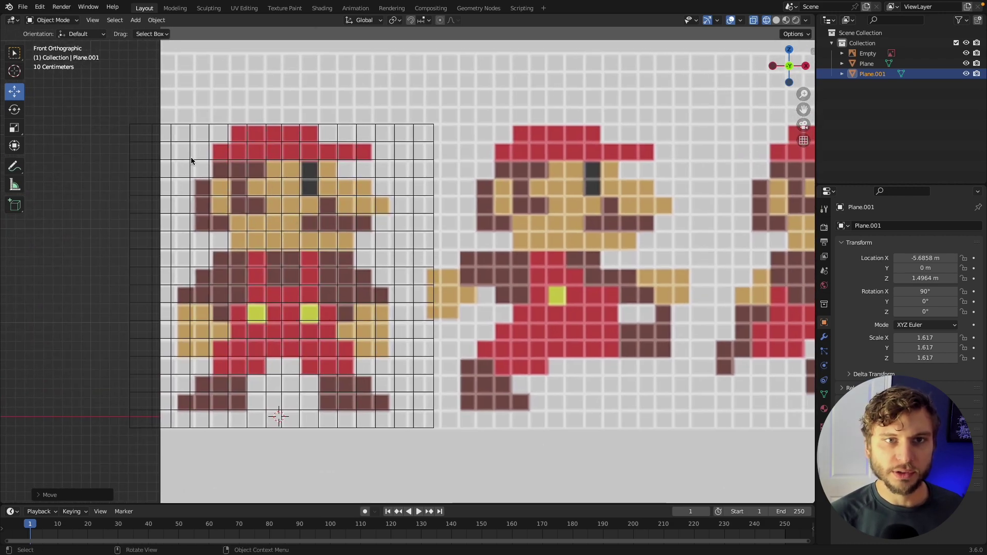
Delete the background faces left of the hat on the original plane, including the one beside the hat's crown.
click(145, 135)
shift+middle_drag(301, 165, 332, 165)
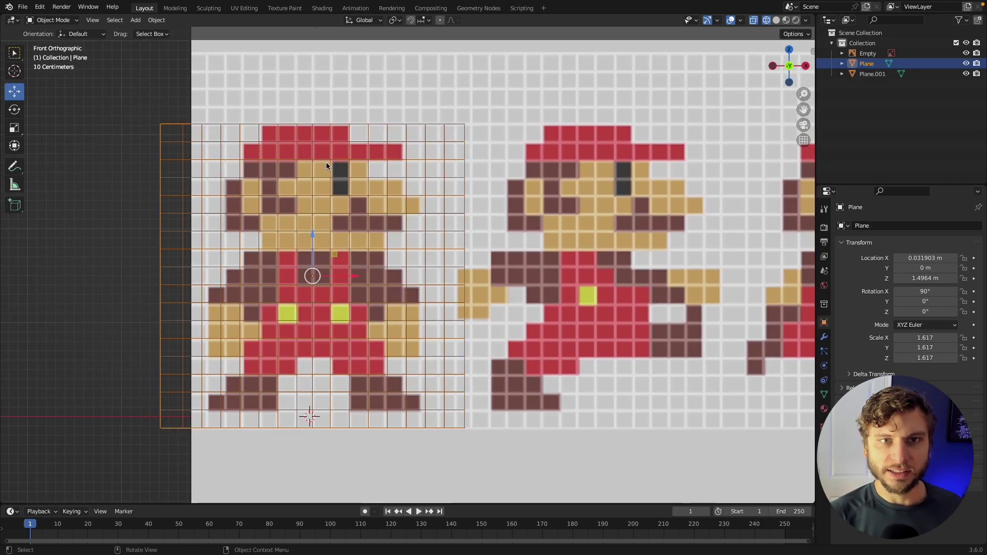
key(Tab)
drag(143, 110, 240, 175)
key(x)
click(241, 199)
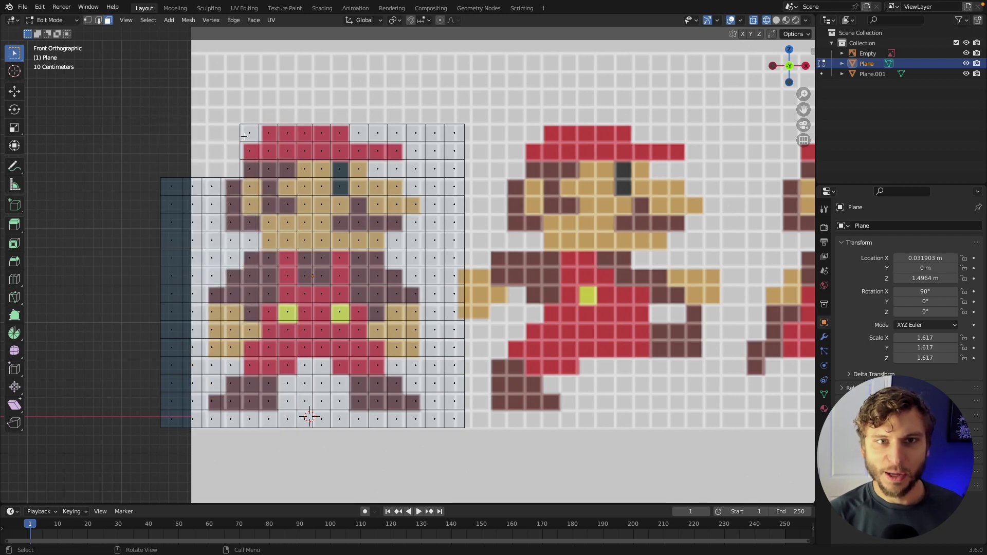
click(250, 137)
key(x)
click(256, 138)
Delete the outer columns of background faces left of the head, arms and legs.
drag(107, 136, 214, 279)
key(x)
click(214, 281)
shift+middle_drag(146, 288, 149, 220)
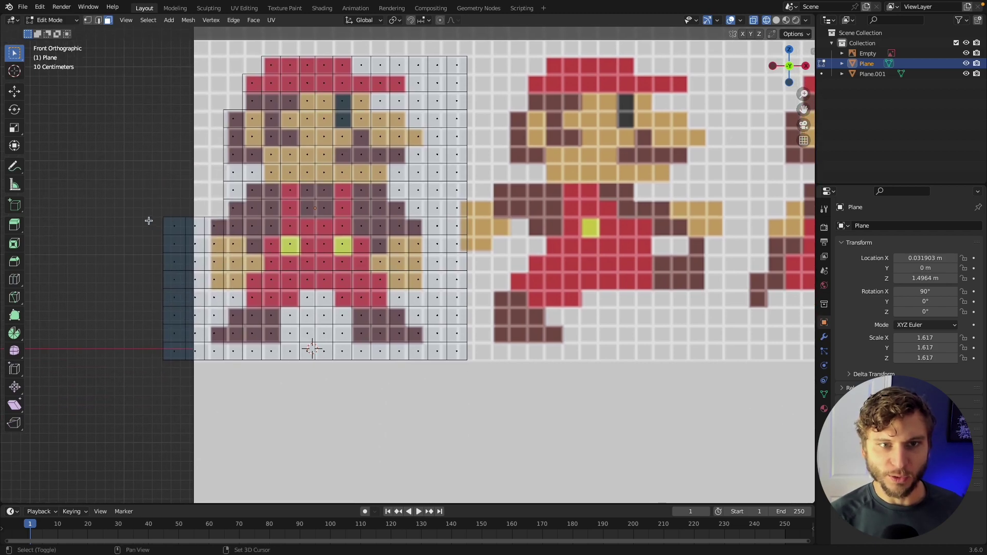
drag(149, 221, 192, 401)
key(x)
click(192, 403)
Delete the row of faces below the feet and the two outermost columns of faces on the plane's right side.
key(c)
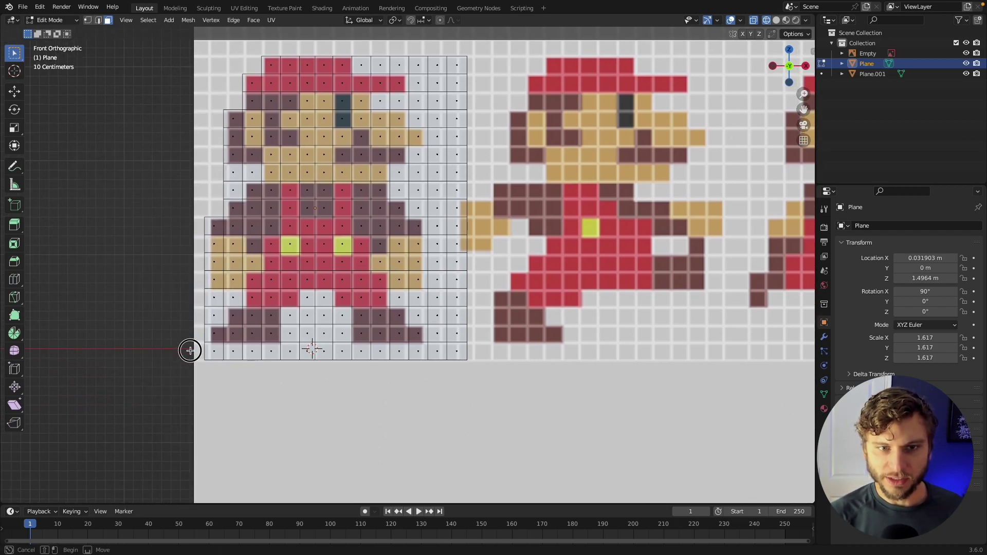
drag(189, 350, 588, 384)
key(x)
click(586, 385)
shift+middle_drag(540, 244, 443, 314)
drag(519, 123, 334, 501)
key(x)
click(334, 442)
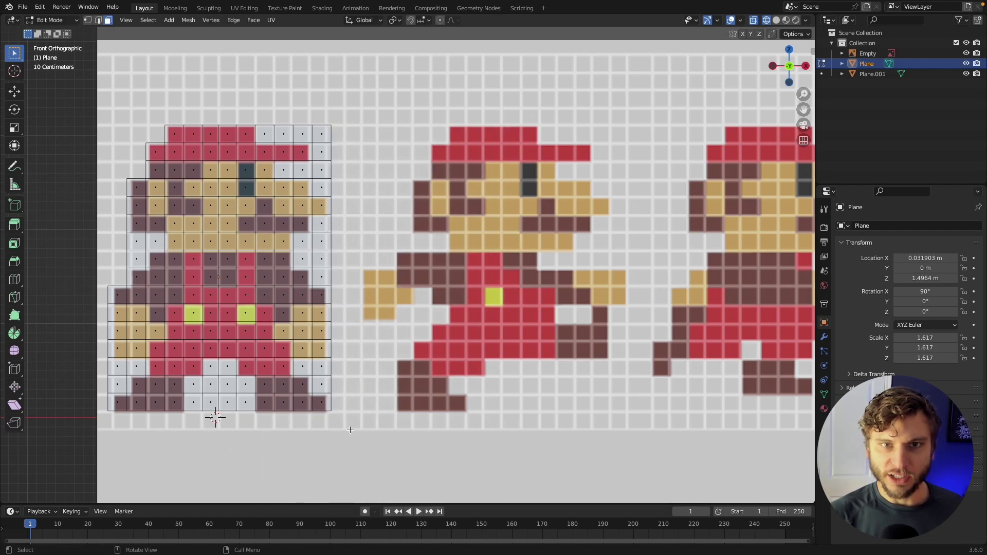
Delete the background faces right of the hat's crown and brim and those above the nose.
key(c)
drag(337, 114, 266, 132)
key(x)
click(266, 137)
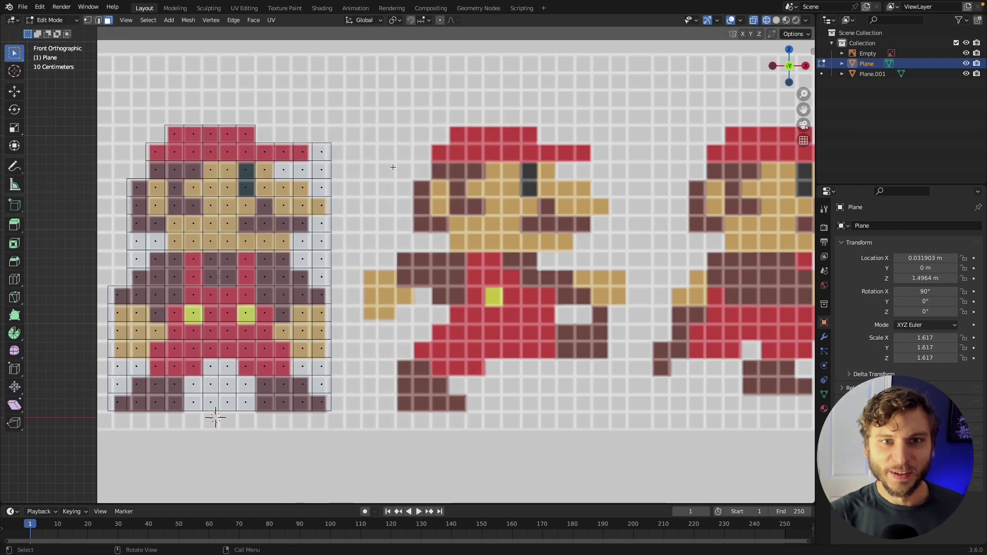
key(c)
key(x)
click(318, 192)
drag(318, 194, 280, 174)
key(c)
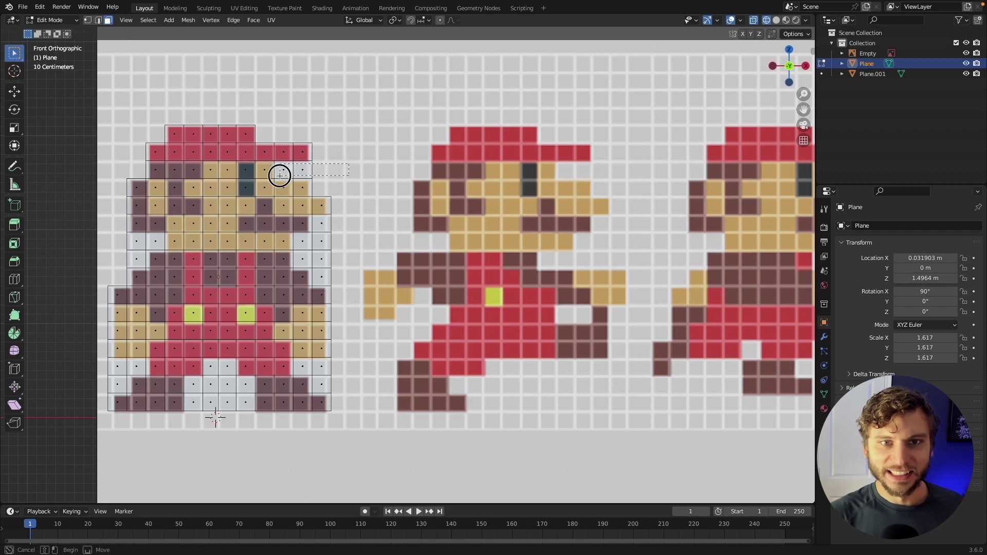
key(x)
click(280, 173)
Delete the background faces on both sides of the neck and above the shoulders.
key(c)
drag(311, 242, 313, 276)
key(x)
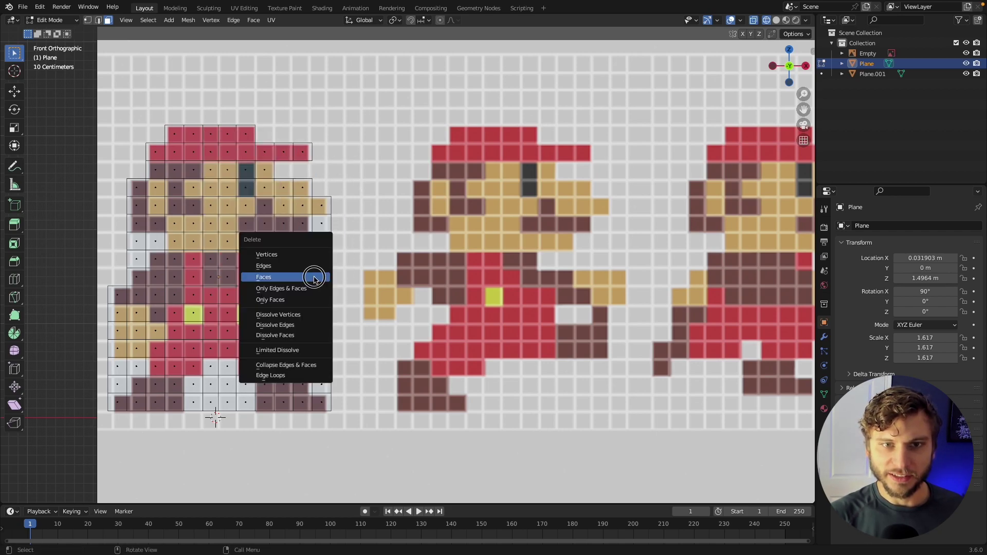
click(315, 276)
key(c)
key(x)
click(303, 261)
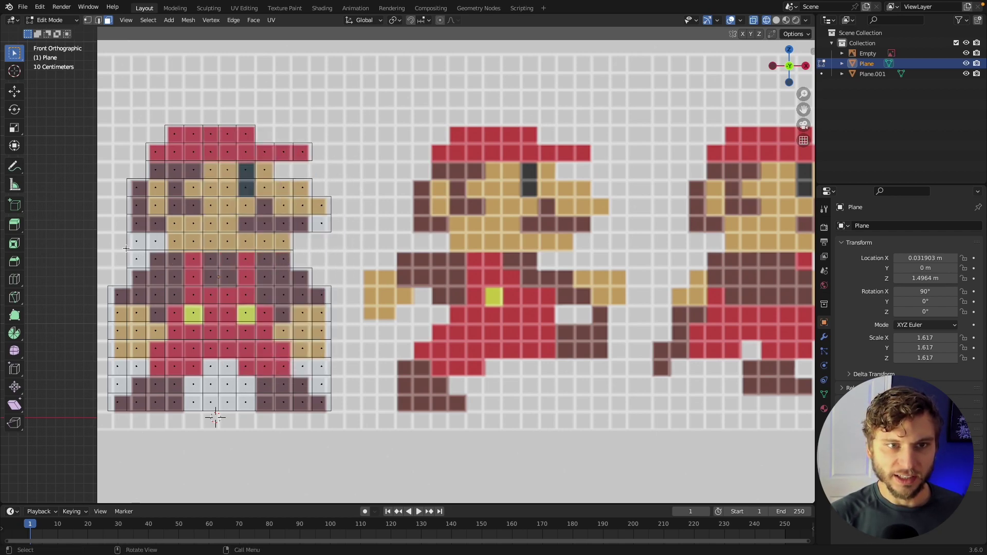
key(c)
drag(126, 249, 163, 247)
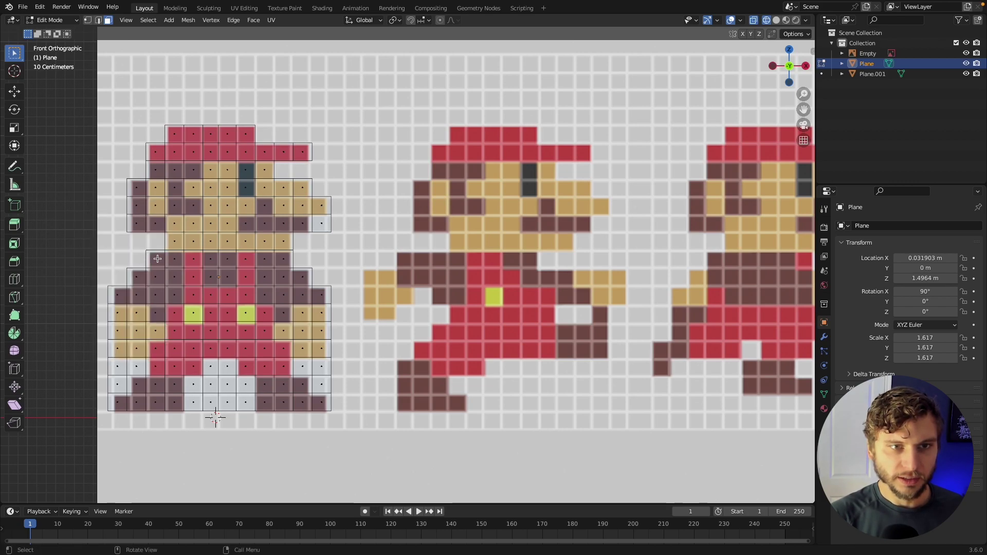
Delete the background faces between the left hand and the left shoe.
shift+middle_drag(157, 259, 239, 221)
drag(117, 315, 194, 358)
key(x)
click(220, 335)
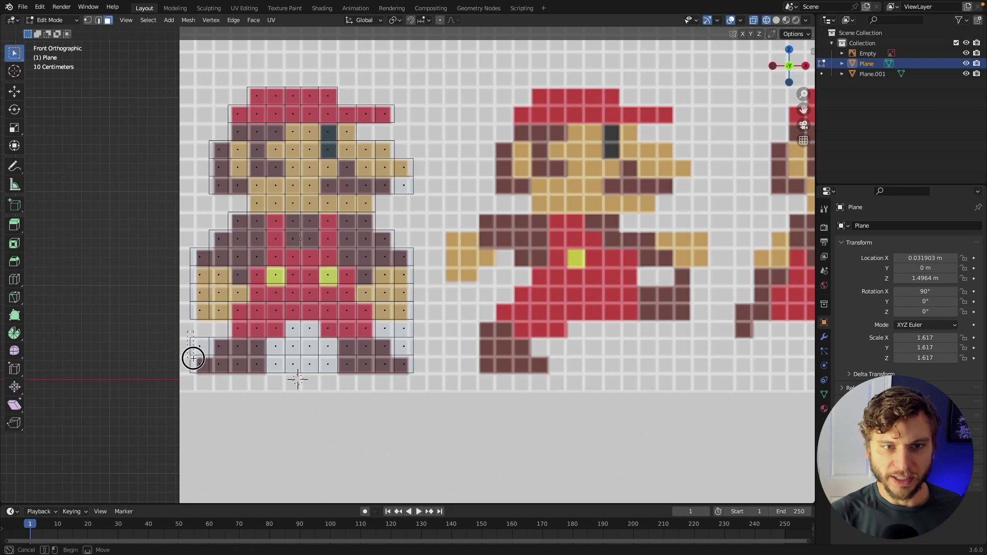
key(x)
click(204, 351)
Delete the background faces between the two legs, including the two directly under the crotch.
key(c)
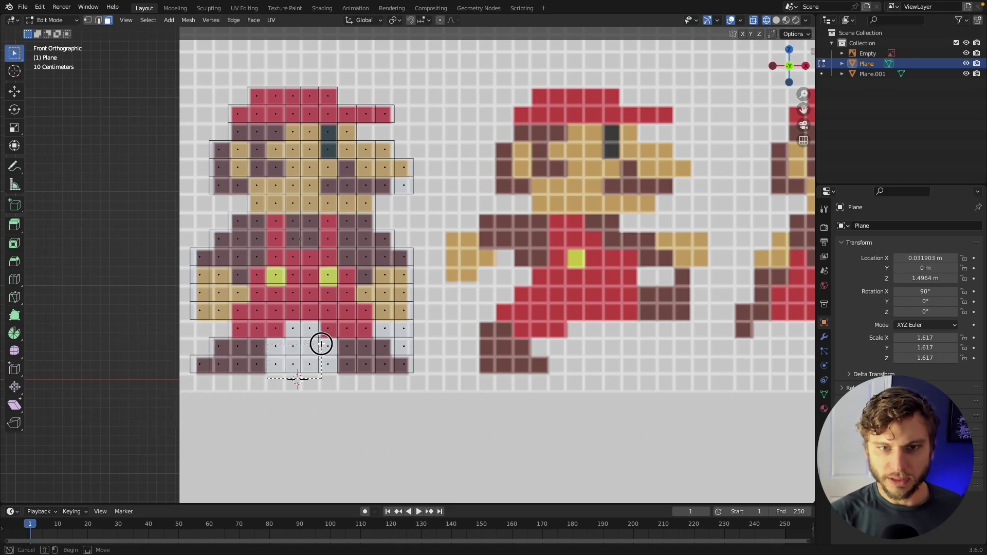
drag(321, 344, 331, 344)
key(x)
key(f)
click(293, 328)
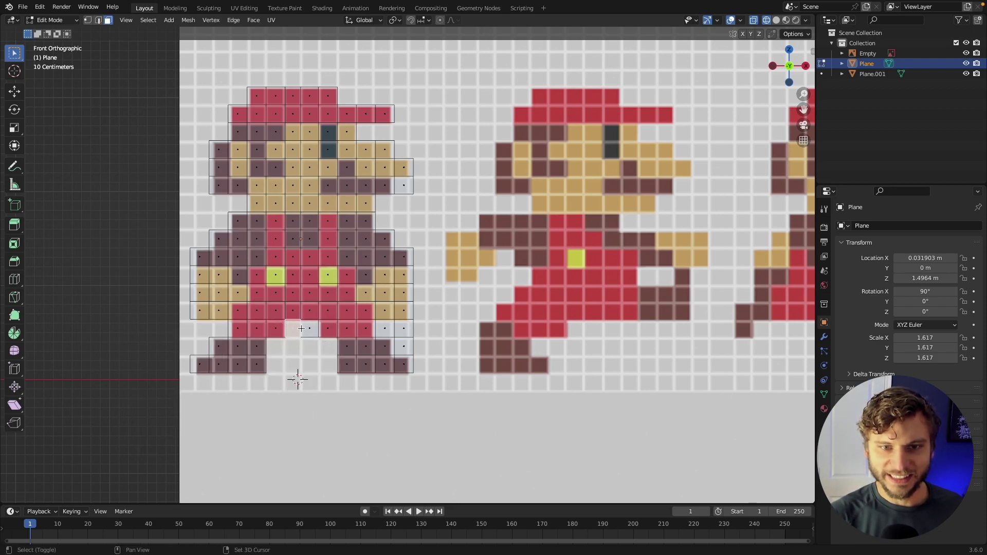
key(x)
click(302, 328)
Delete the background faces between the right hand and the right shoe.
key(c)
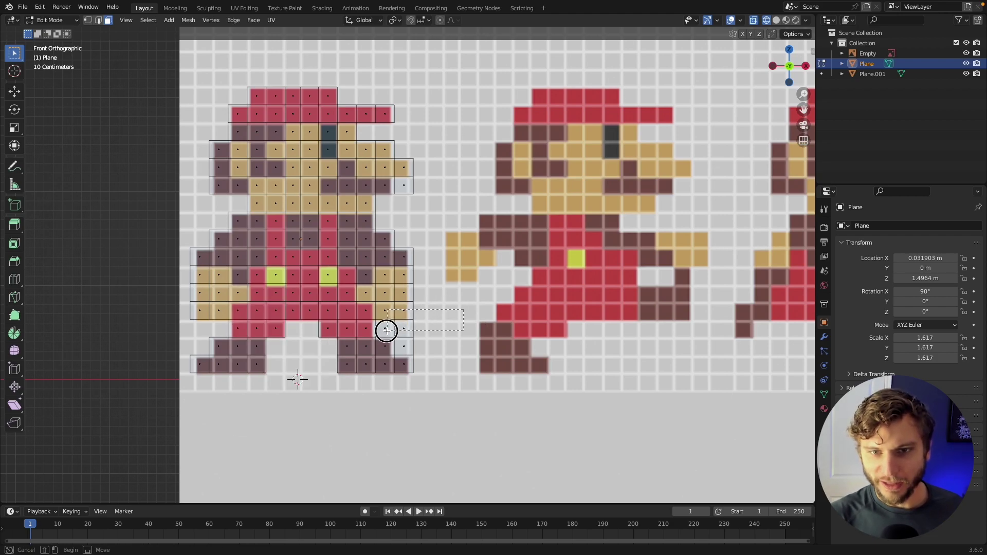
key(Escape)
key(x)
click(379, 330)
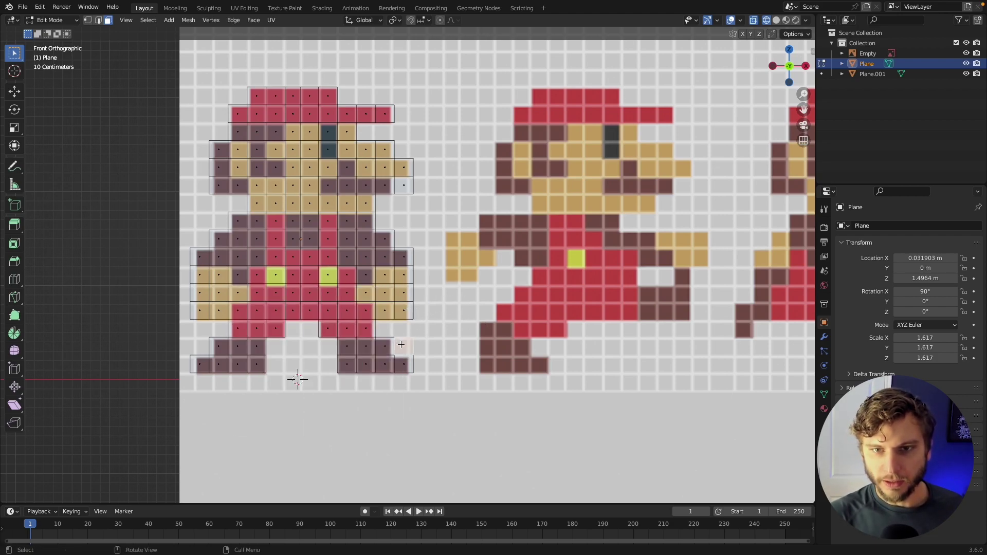
Return to Object Mode and inspect the cut-out silhouette in solid shading, ending in the front view.
key(Tab)
key(alt+z)
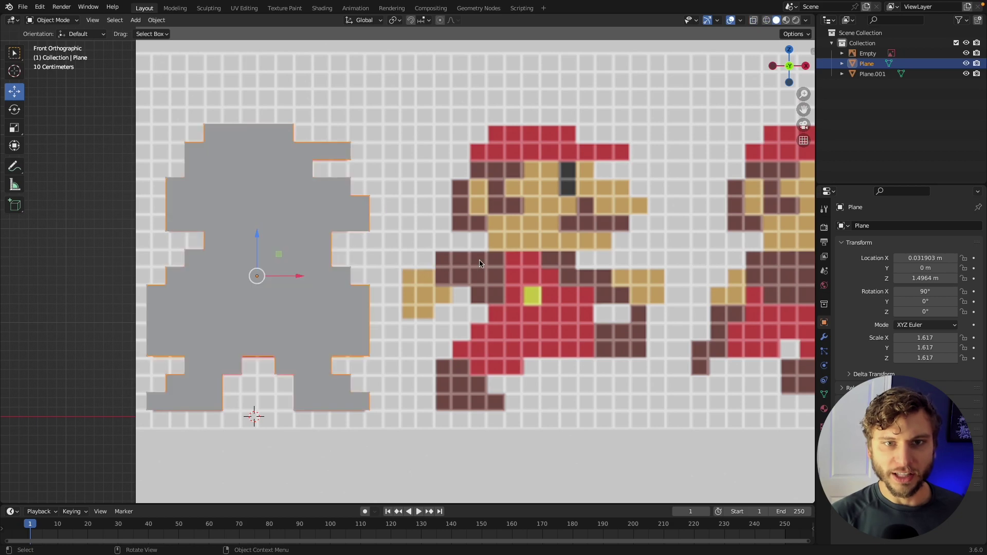
scroll(393, 286, down, 3)
middle_drag(374, 183, 385, 205)
key(KP_1)
shift+middle_drag(325, 307, 363, 254)
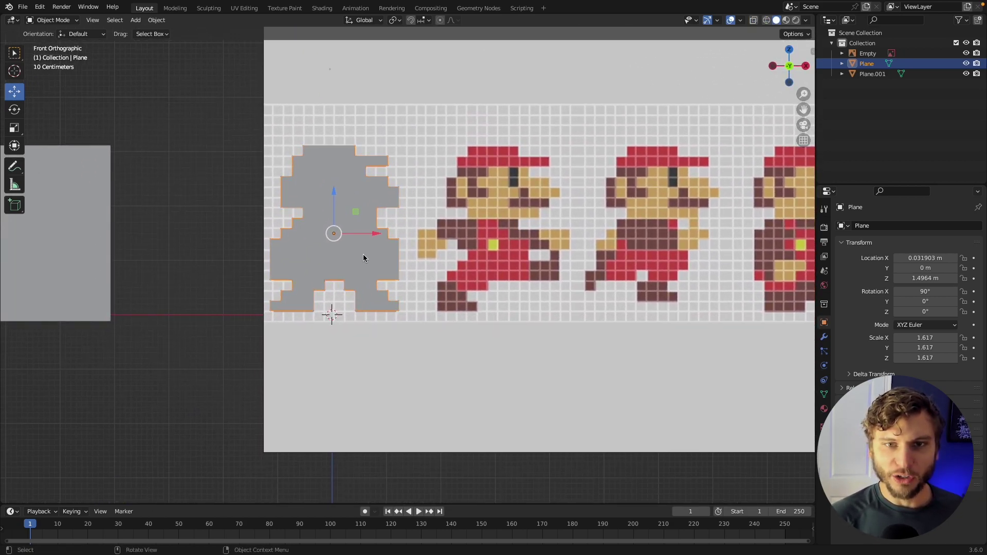
Delete the leftover background face just below the nose of the first figure in wireframe view.
key(shift+z)
scroll(375, 228, up, 3)
key(Tab)
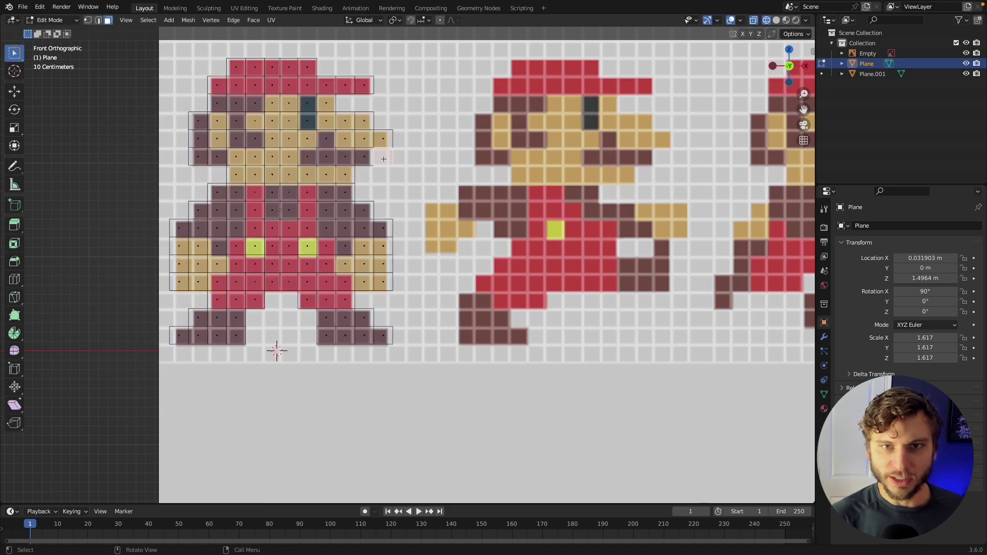
key(x)
click(385, 163)
shift+middle_drag(401, 189, 401, 226)
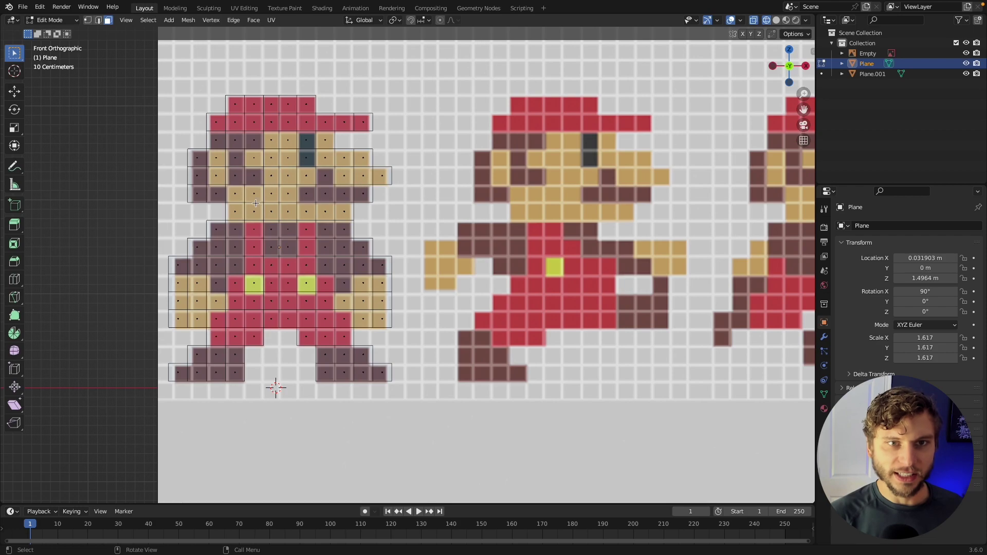
Show the first figure in solid shading and return to Object Mode.
key(z)
click(210, 292)
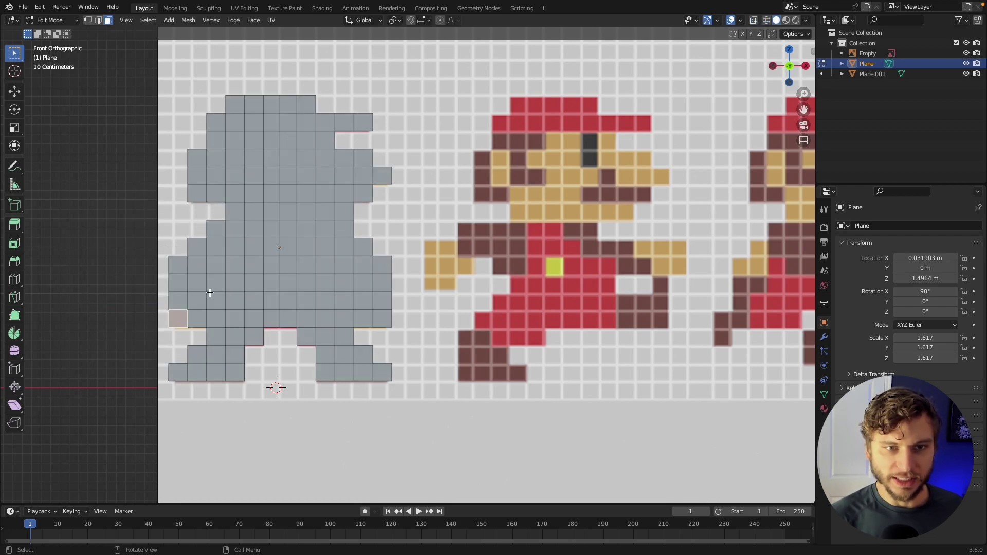
key(x)
key(Escape)
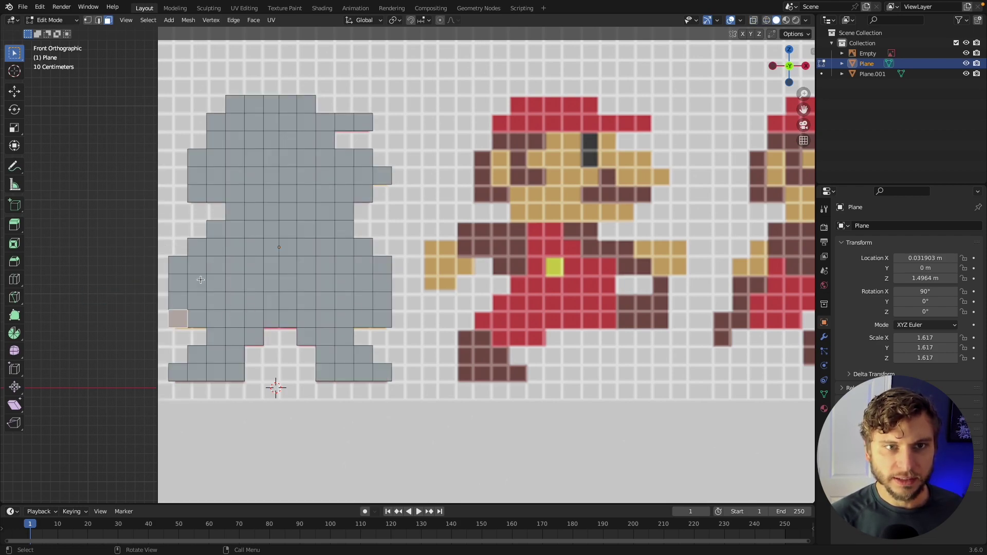
key(Tab)
Move the spare gridded plane along X to 3.0646 m, aligning its grid over the second Mario pose.
scroll(201, 279, down, 3)
click(379, 147)
click(126, 238)
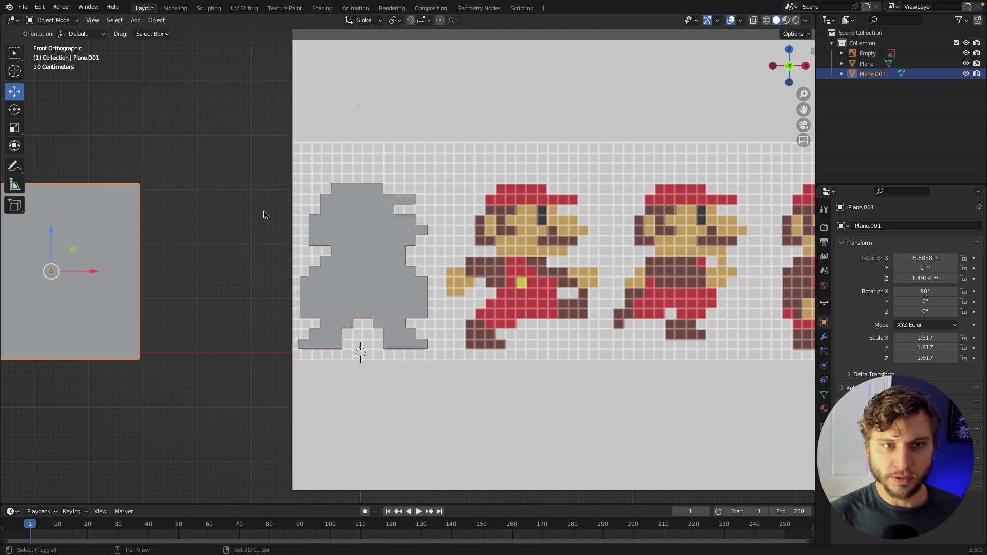
shift+middle_drag(105, 283, 23, 297)
key(g)
drag(509, 285, 463, 285)
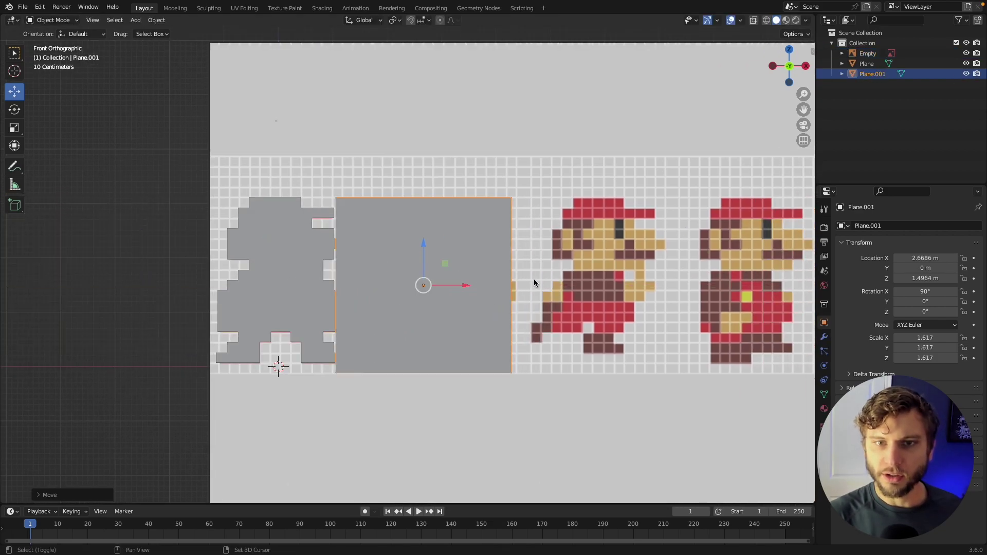
scroll(533, 278, up, 2)
drag(338, 298, 343, 297)
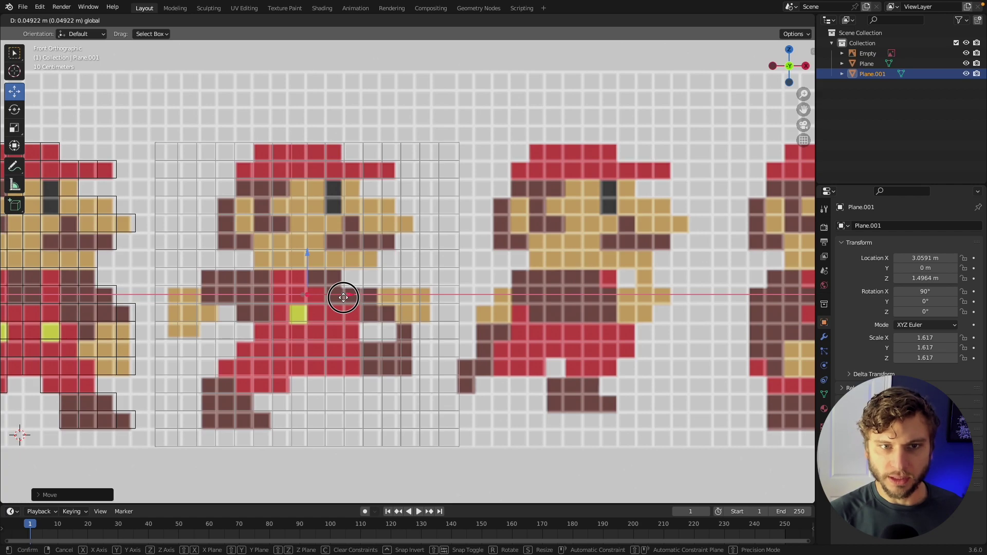
shift+middle_drag(445, 224, 405, 238)
Delete the background faces around the second Mario pose, leaving only the running silhouette.
key(Tab)
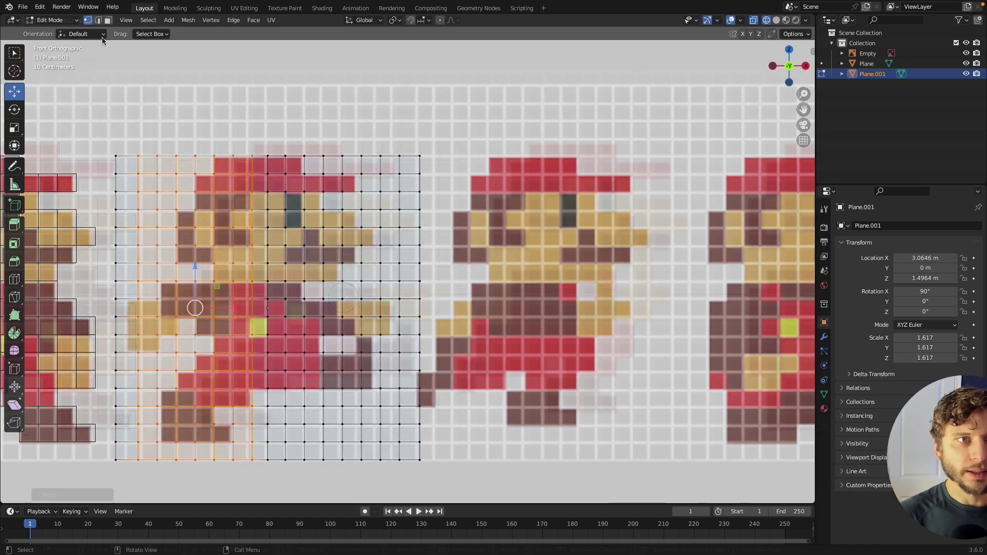
drag(142, 151, 191, 207)
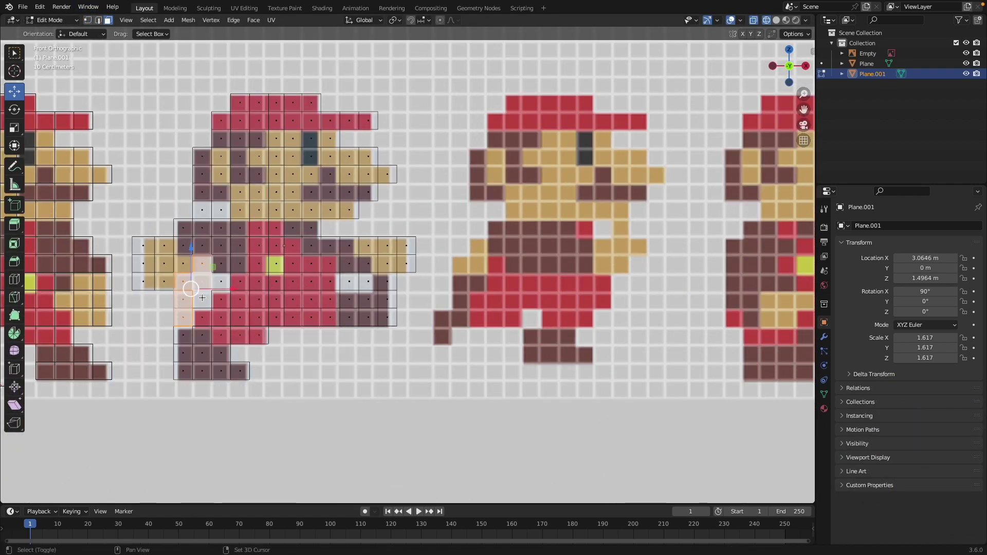
drag(472, 224, 416, 265)
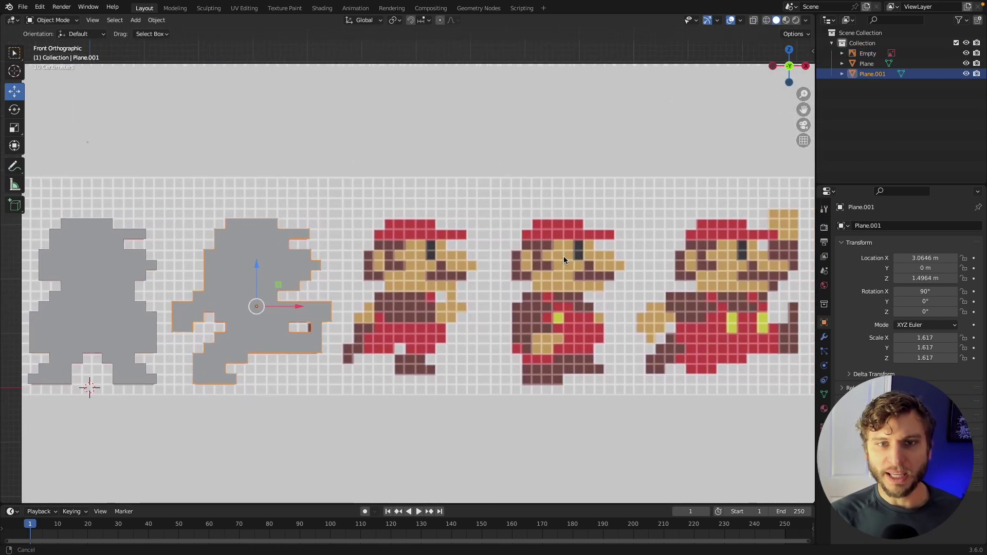
Show the first figure in wireframe and give it a new material named "red".
scroll(479, 276, down, 2)
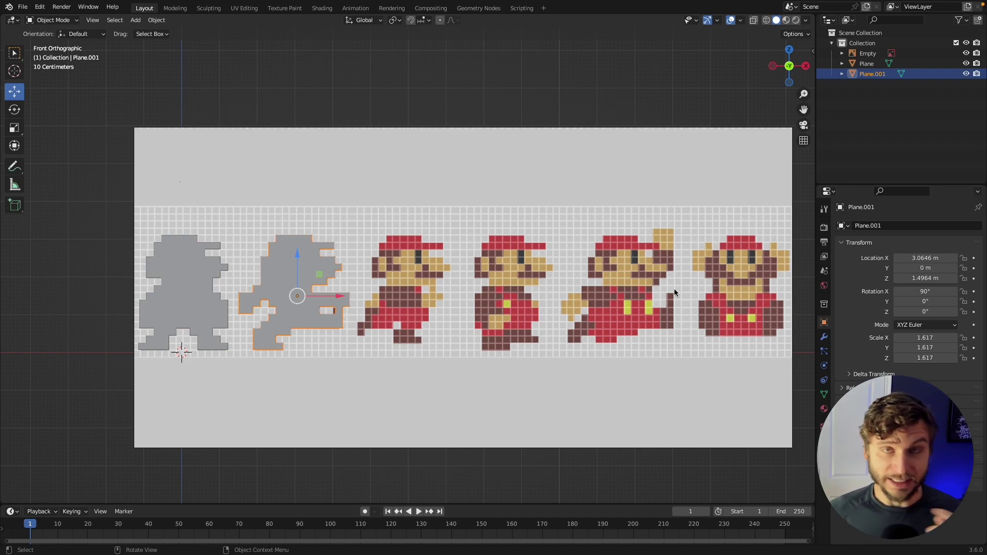
scroll(377, 390, up, 3)
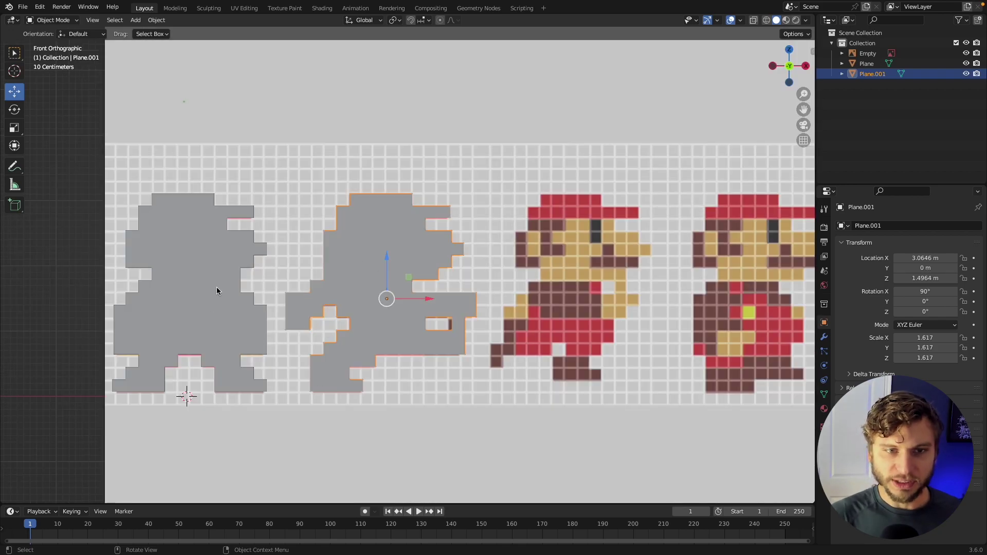
shift+middle_drag(283, 282, 261, 304)
click(213, 254)
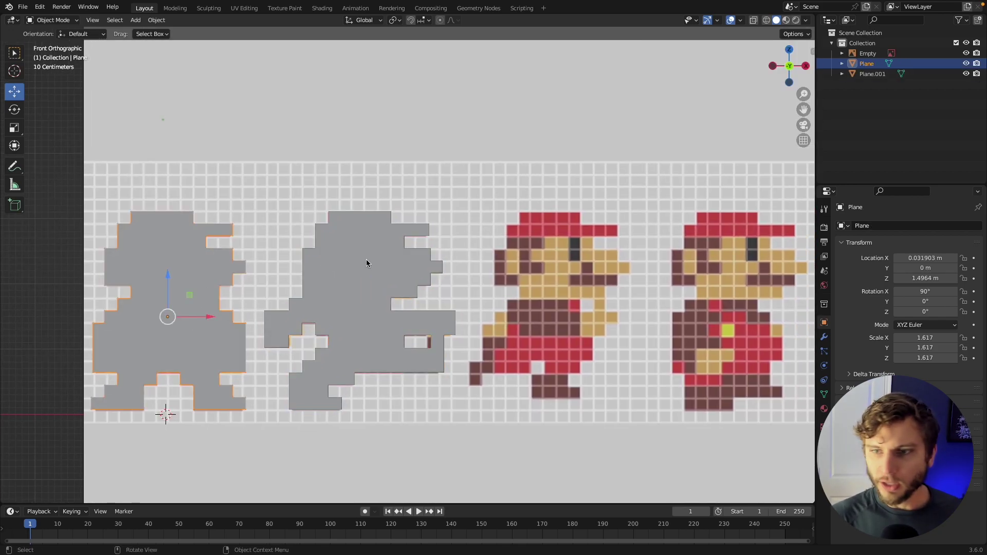
key(shift+z)
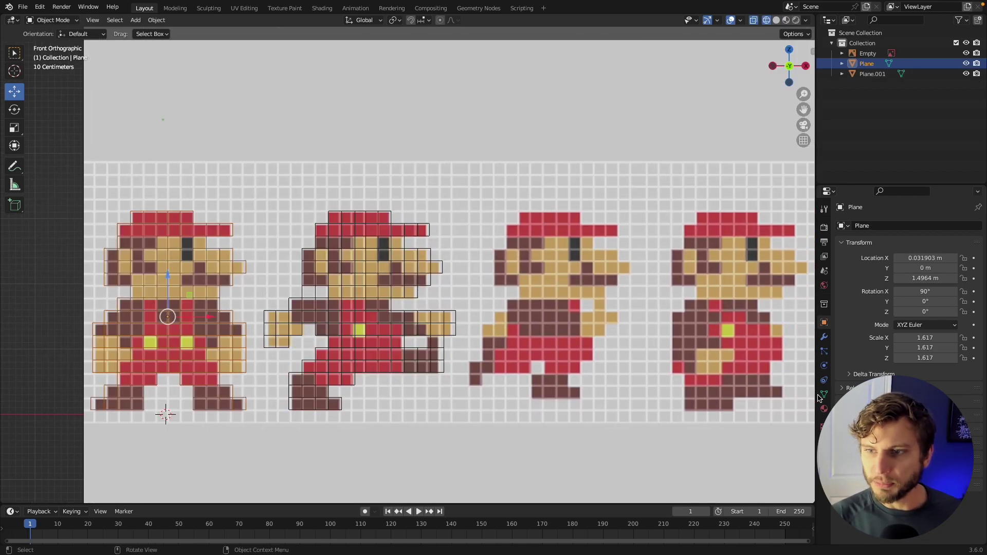
click(824, 408)
drag(816, 306, 733, 305)
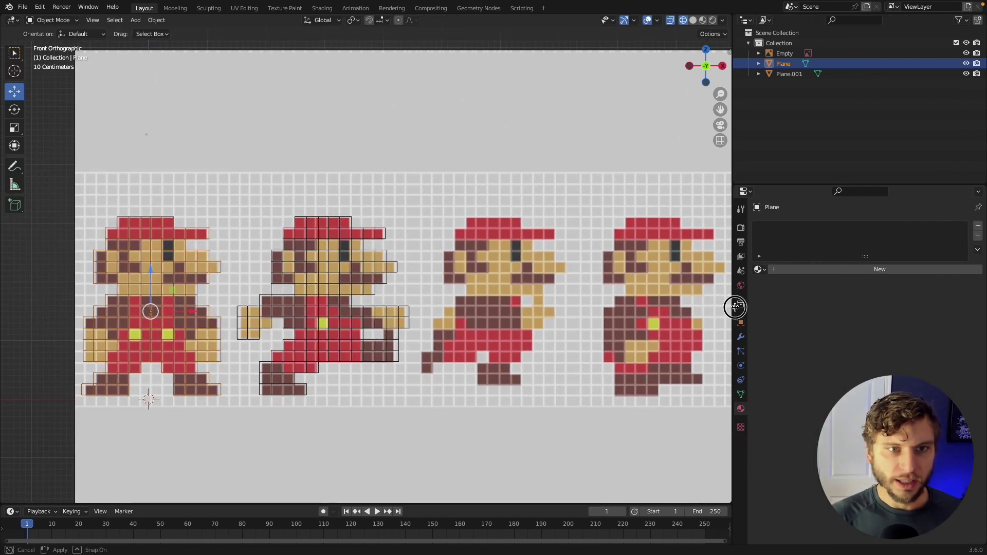
click(837, 269)
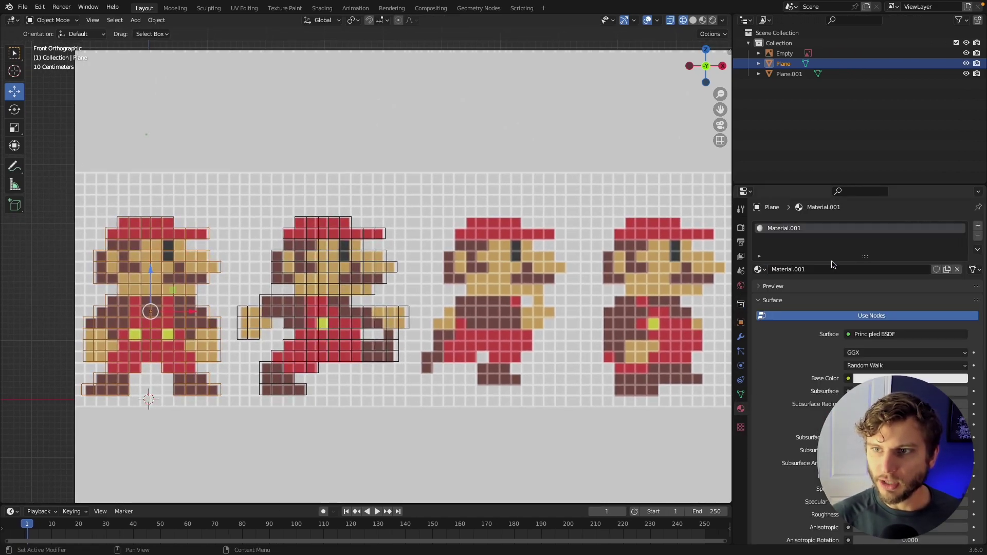
double_click(799, 269)
text(red)
key(Return)
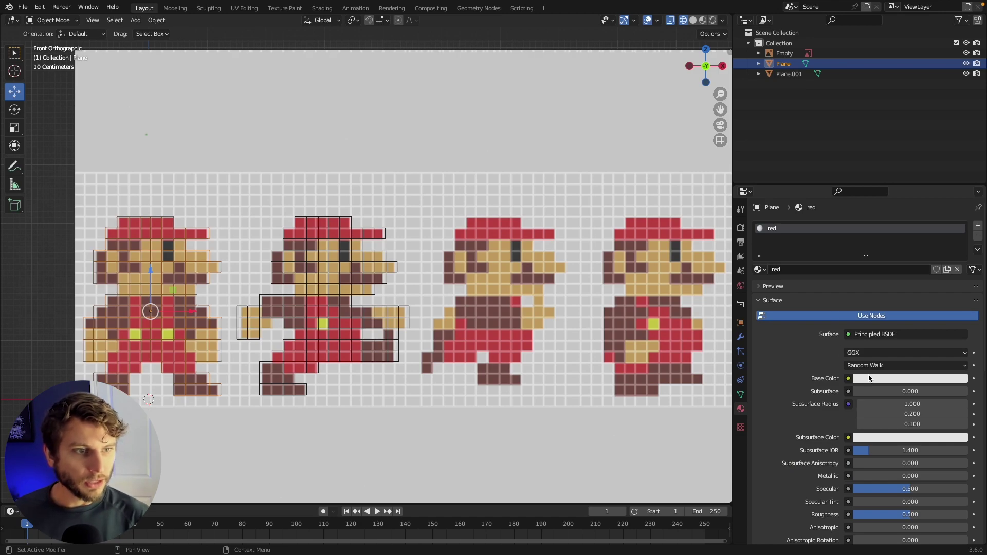
Sample the red material's base color from a Mario cap on the reference, preview the material and raise its saturation.
click(879, 378)
click(959, 332)
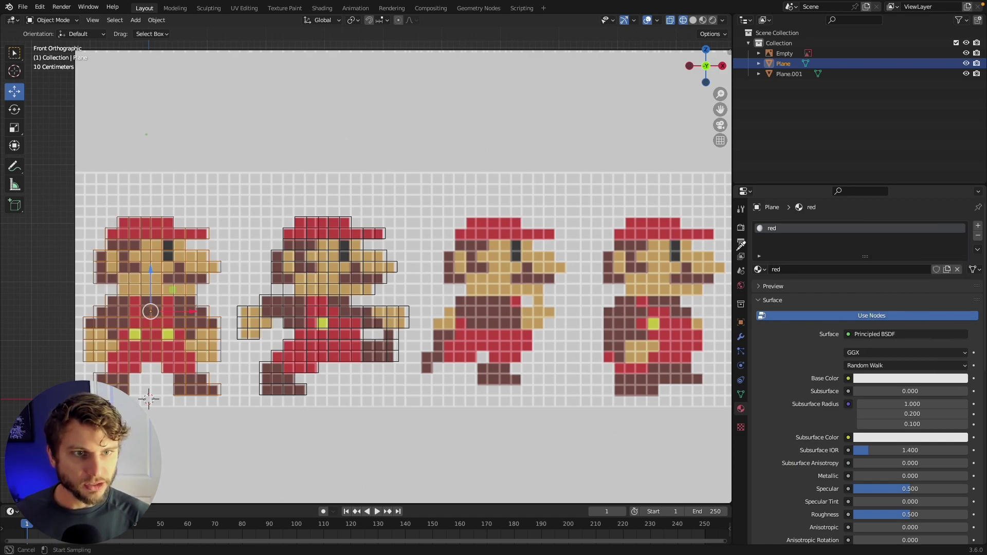
click(647, 218)
shift+middle_drag(593, 274, 581, 279)
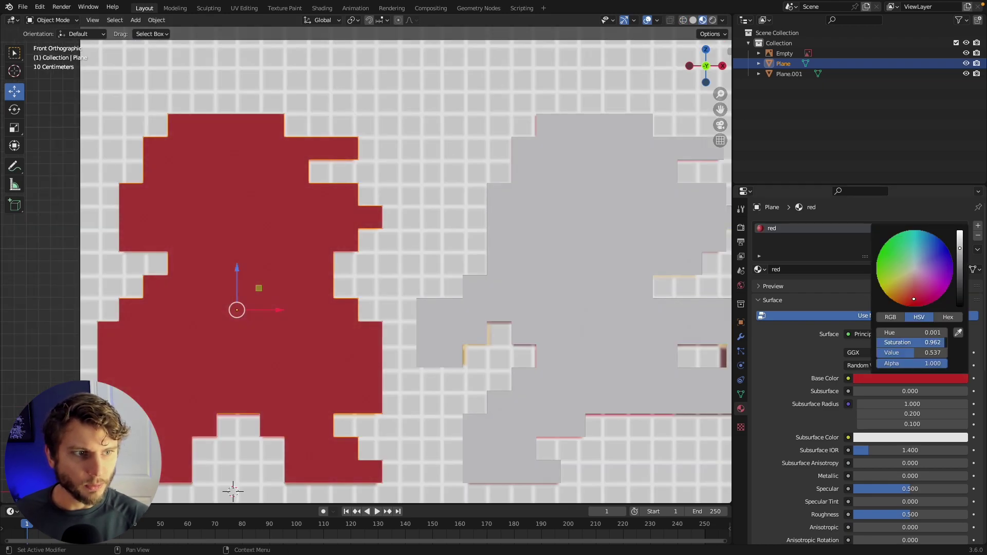
drag(914, 300, 914, 300)
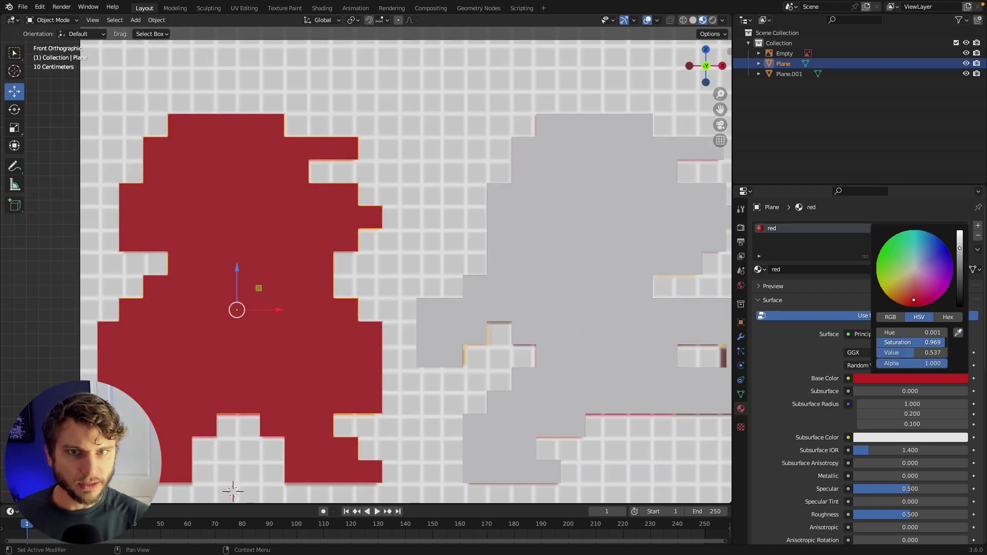
Set the red material's specular and roughness to 0 and lower its base color saturation to about 0.92.
key(Home)
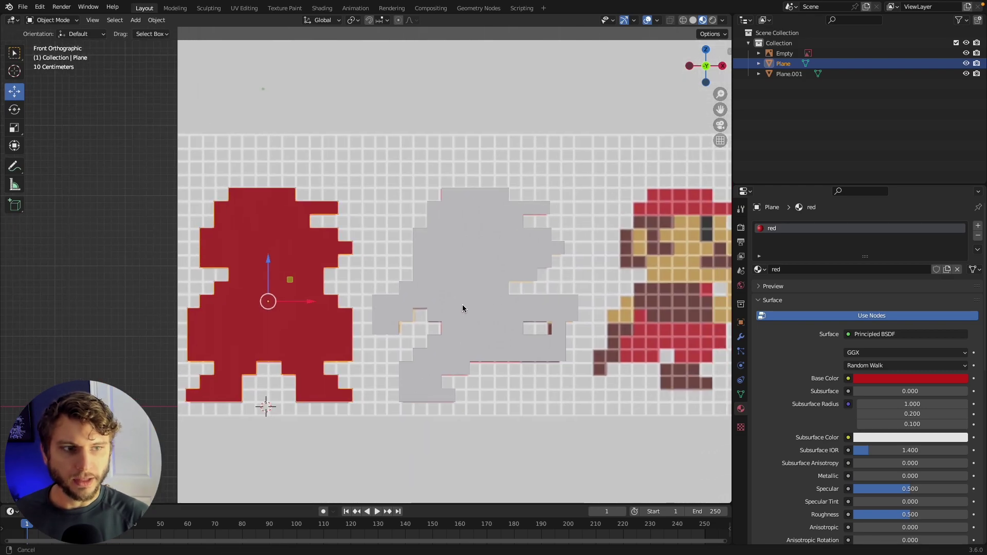
scroll(807, 399, down, 3)
drag(907, 453, 843, 453)
drag(915, 430, 863, 429)
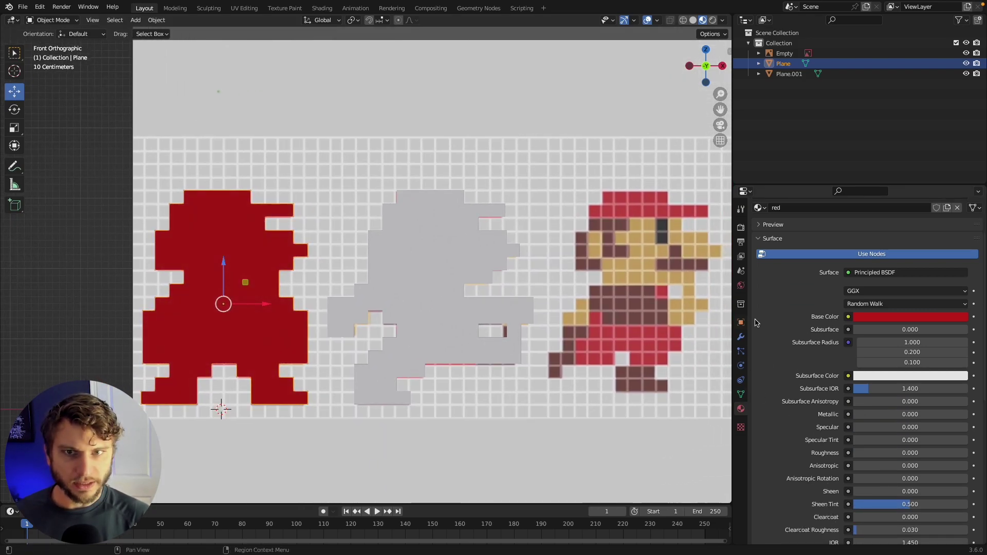
click(894, 316)
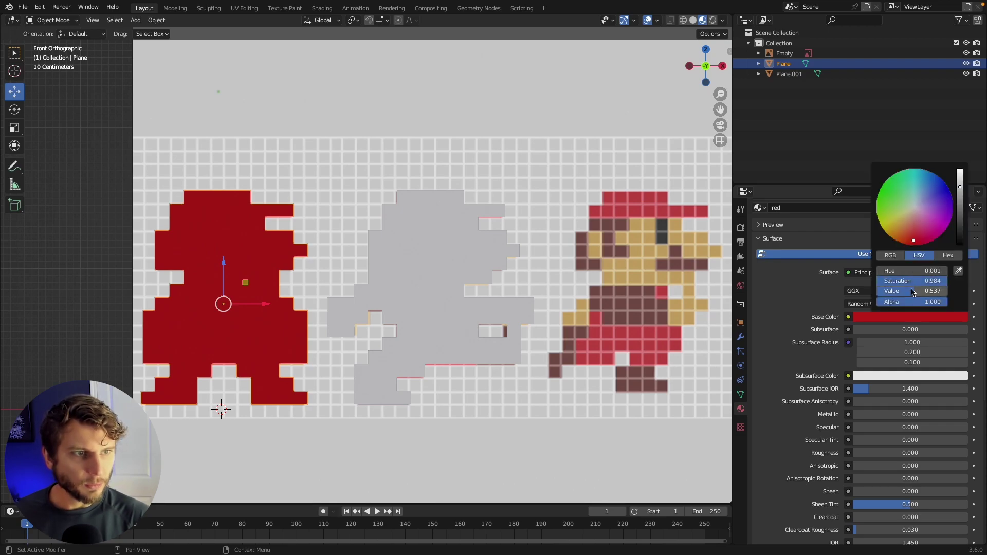
drag(912, 282, 908, 282)
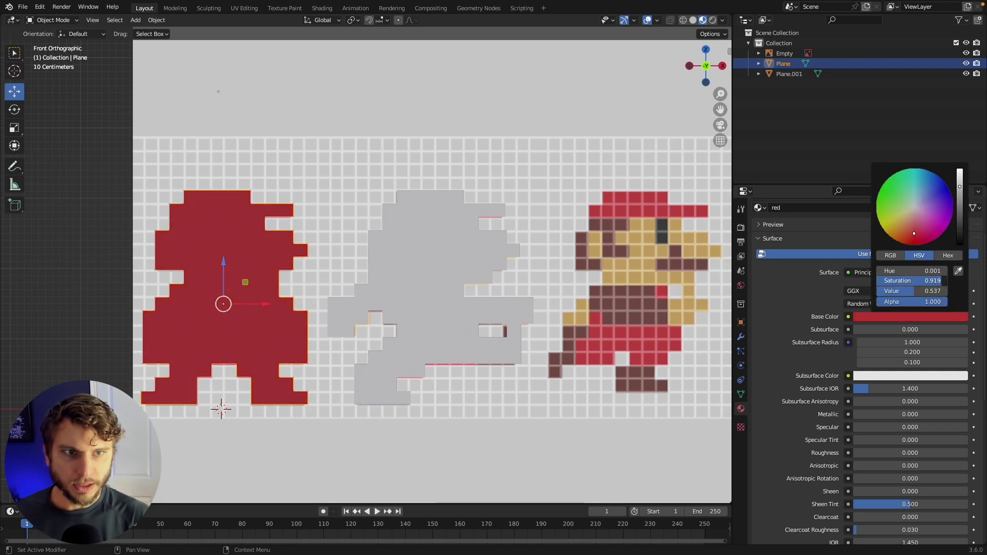
Set the red material's viewport display color by sampling the red figure and shifting it to a fully saturated red.
scroll(779, 373, down, 12)
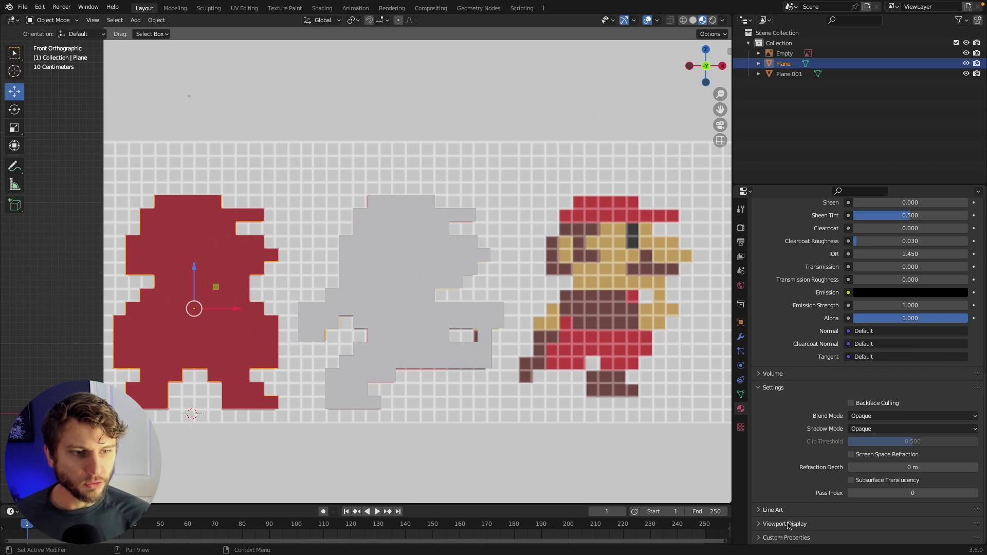
click(779, 524)
scroll(779, 527, down, 2)
click(875, 498)
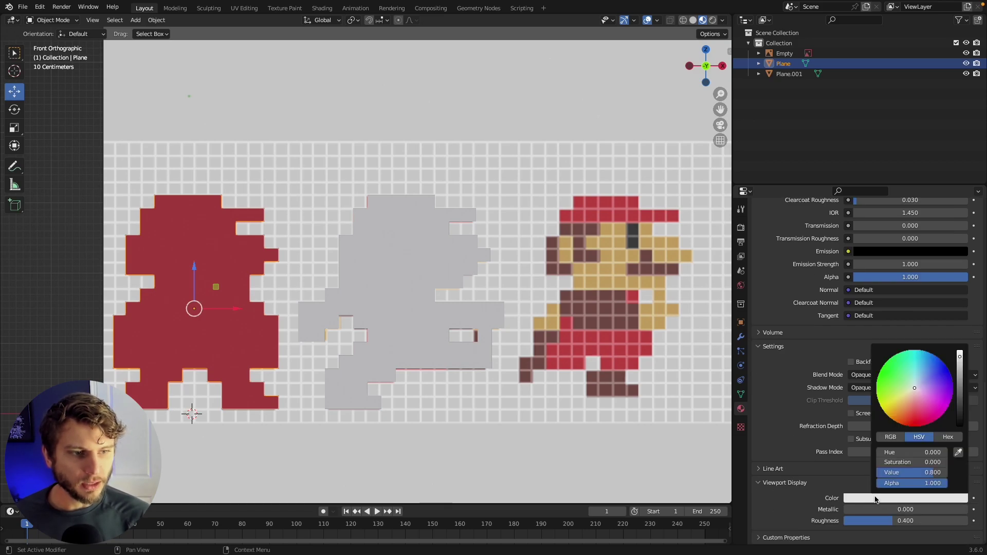
click(958, 451)
click(236, 258)
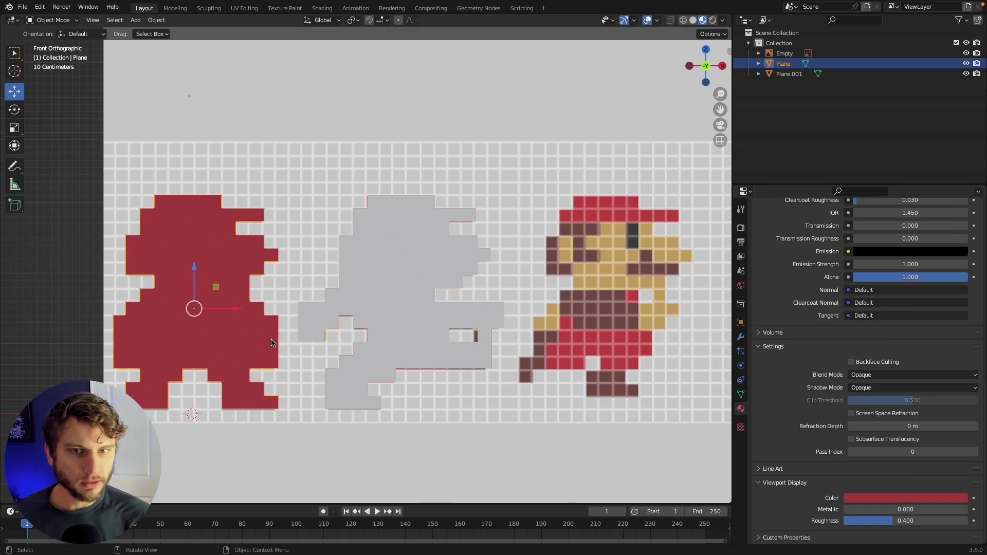
drag(915, 419, 914, 426)
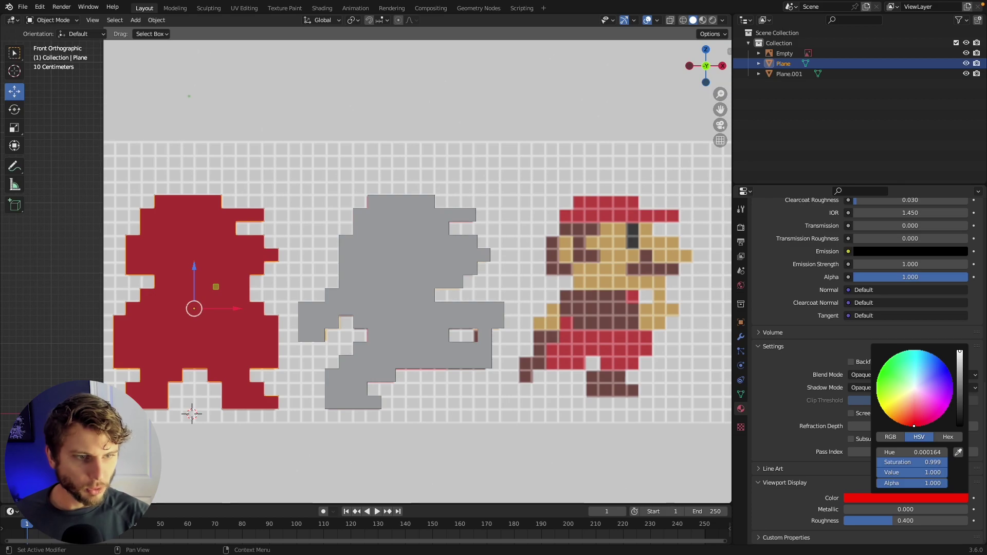
Compare the two figures in solid, rendered and material preview shading.
shift+middle_drag(434, 234, 430, 253)
key(z)
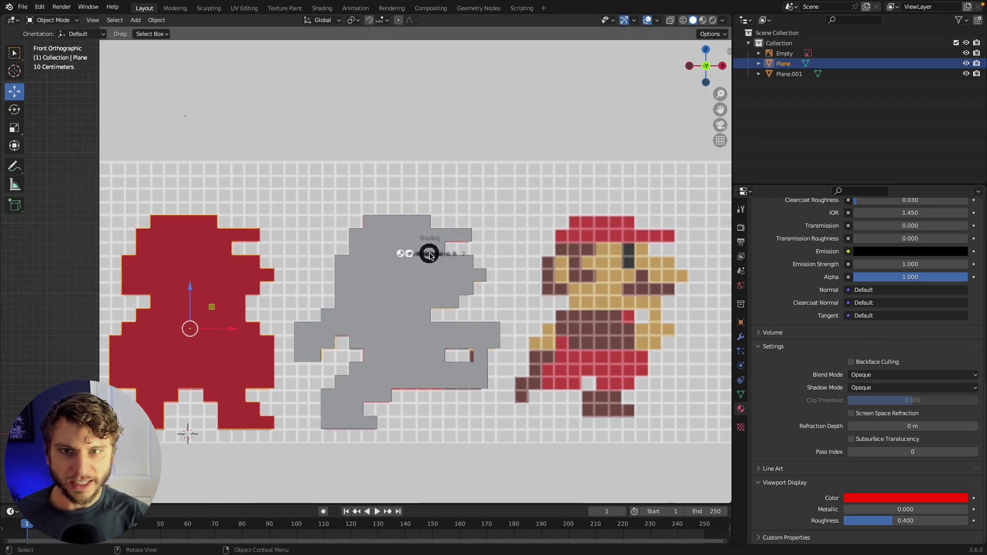
click(410, 180)
key(z)
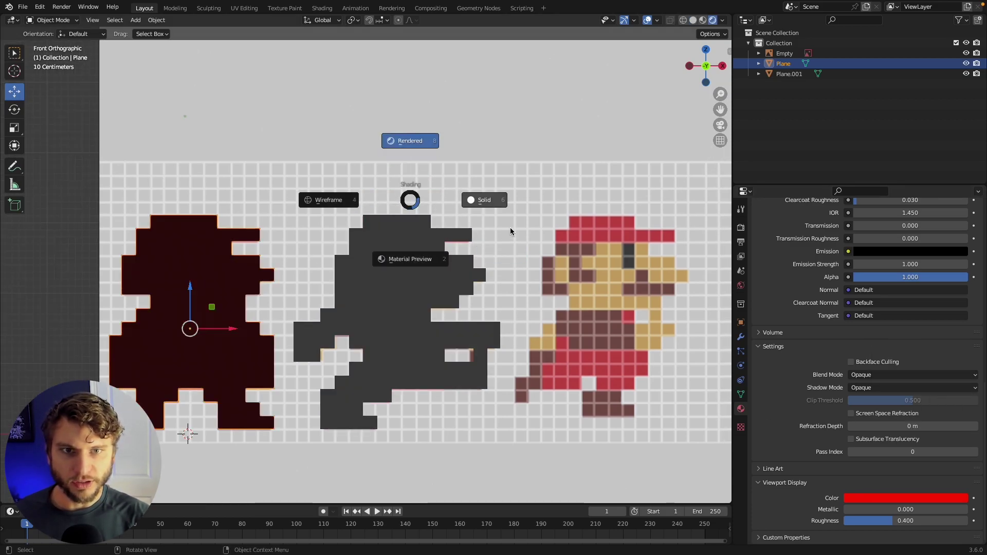
click(501, 197)
key(z)
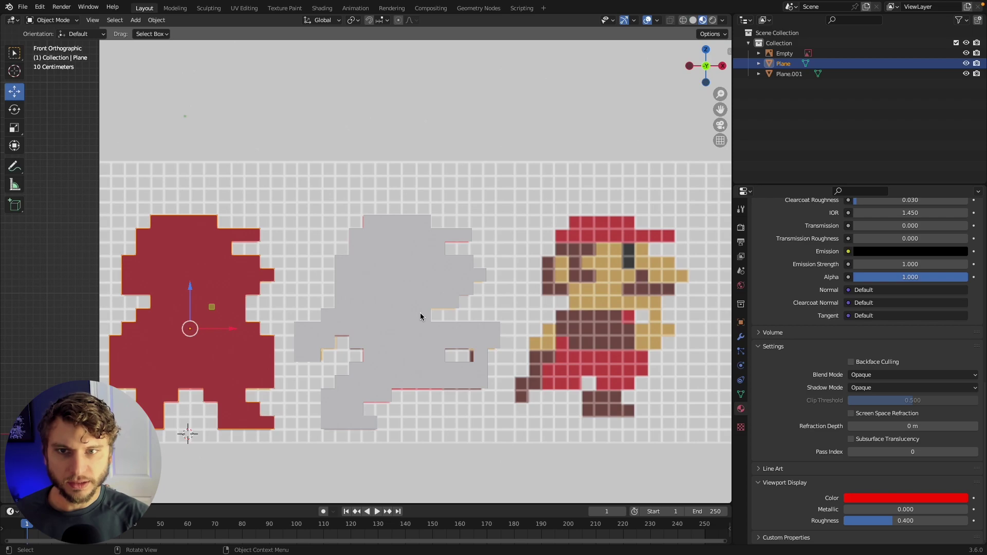
shift+middle_drag(338, 281, 370, 257)
Add a second material slot holding an independent copy of the red material and rename the copy "tan".
scroll(864, 308, up, 10)
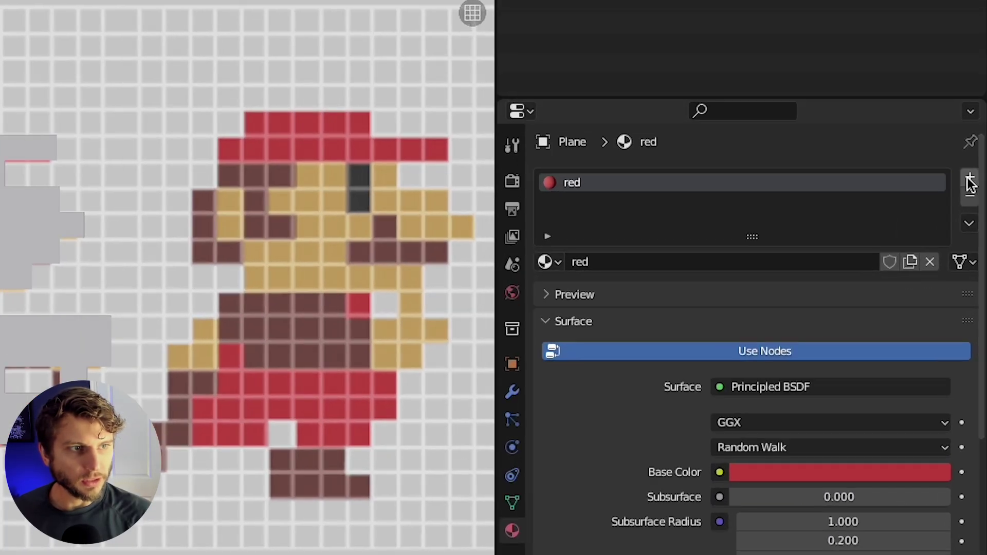
click(978, 226)
click(547, 302)
click(590, 350)
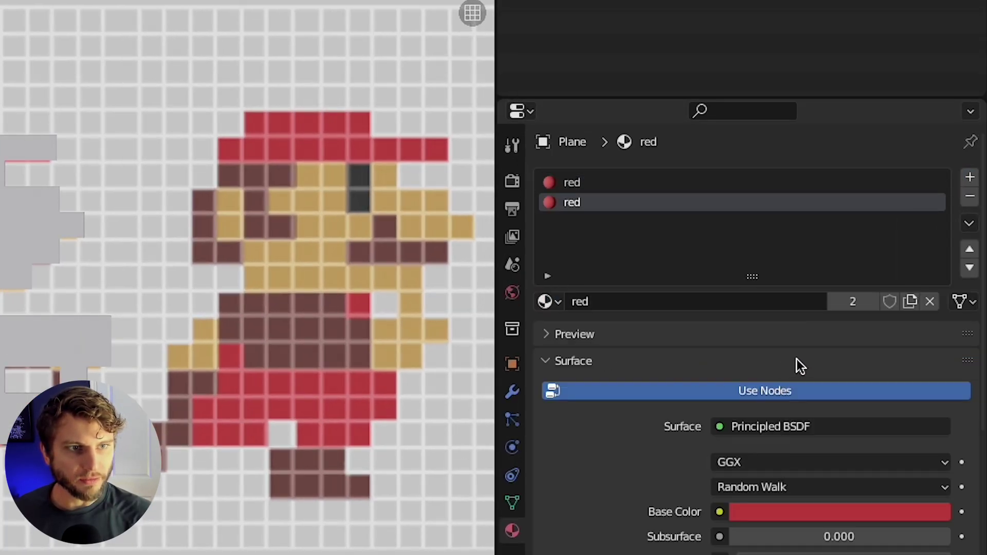
click(910, 301)
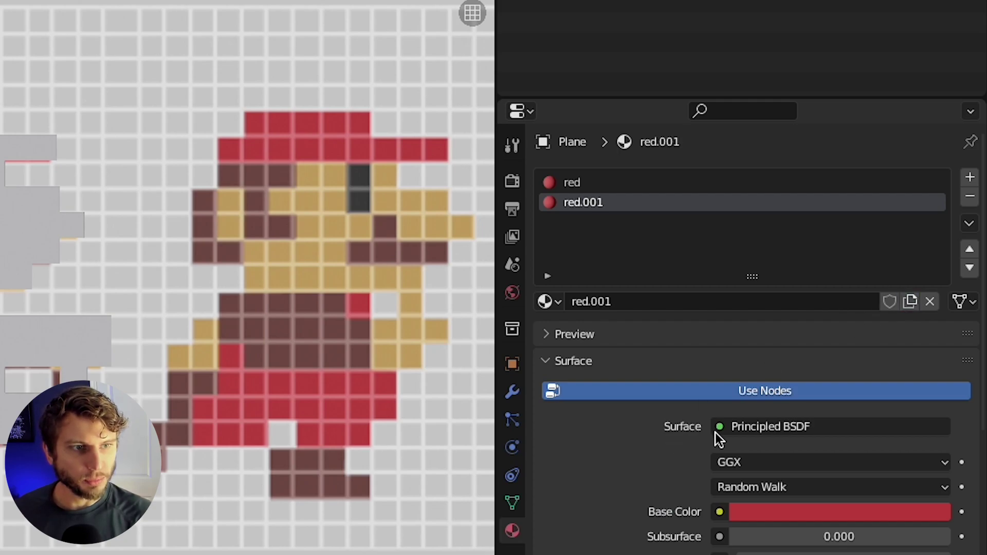
double_click(627, 302)
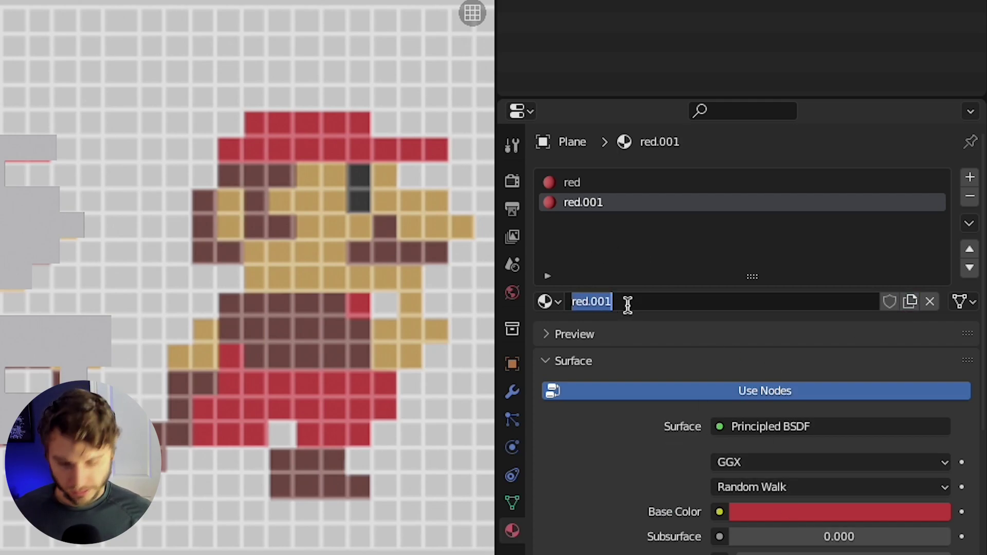
text(tan)
key(Return)
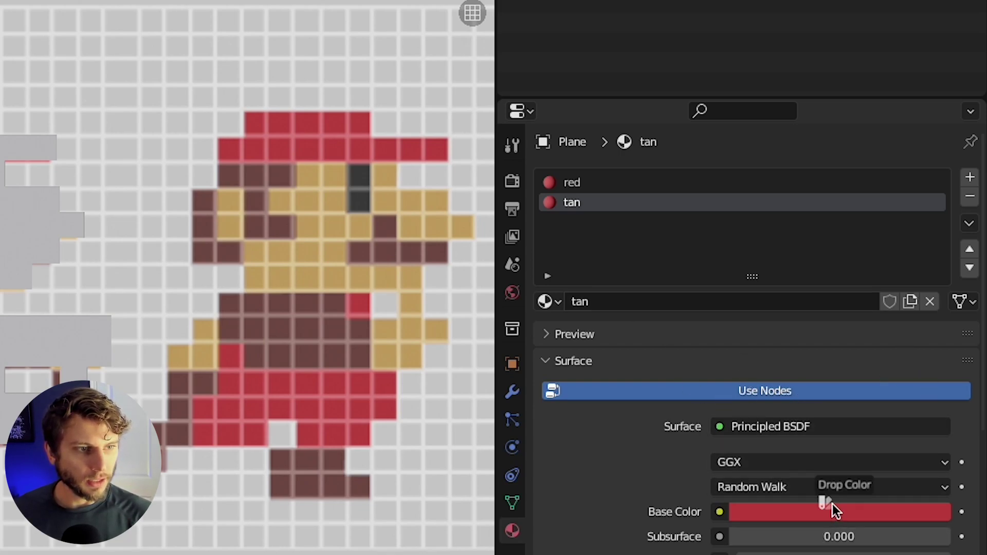
Set the tan material's base color and viewport display color by sampling the skin color of the reference sprite.
click(887, 513)
click(933, 422)
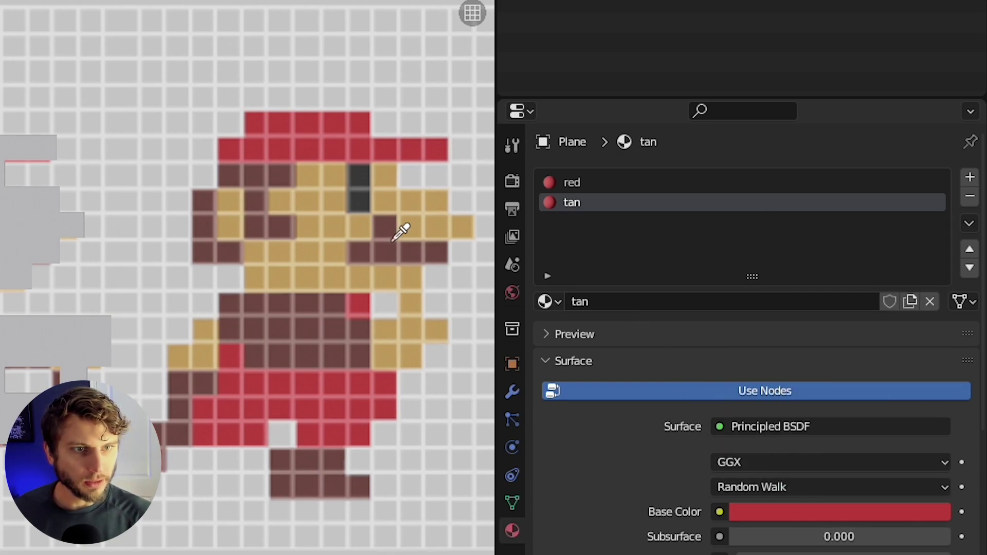
click(312, 228)
scroll(874, 473, down, 10)
click(899, 498)
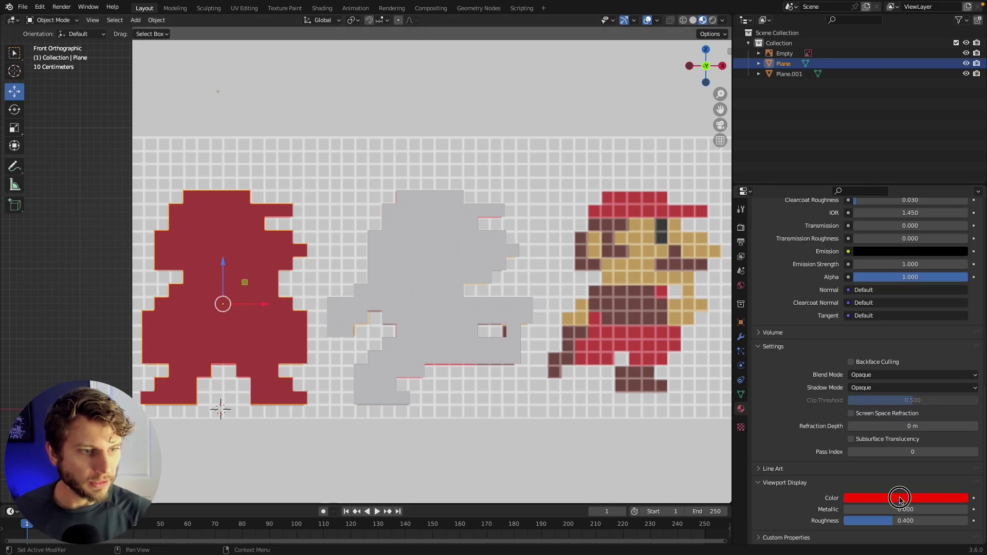
click(958, 452)
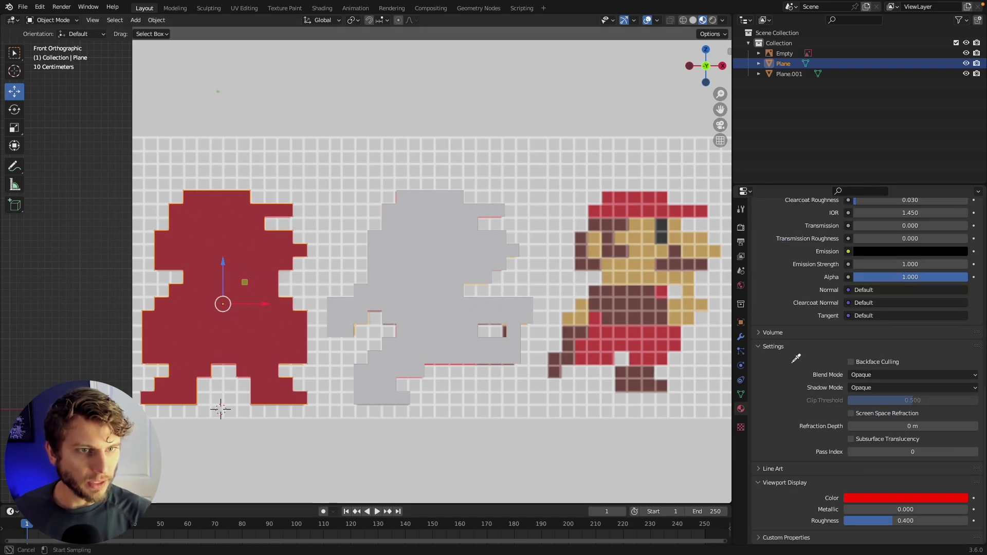
click(649, 259)
Circle-select the tan skin faces of the standing figure's mesh in face selection mode.
key(Tab)
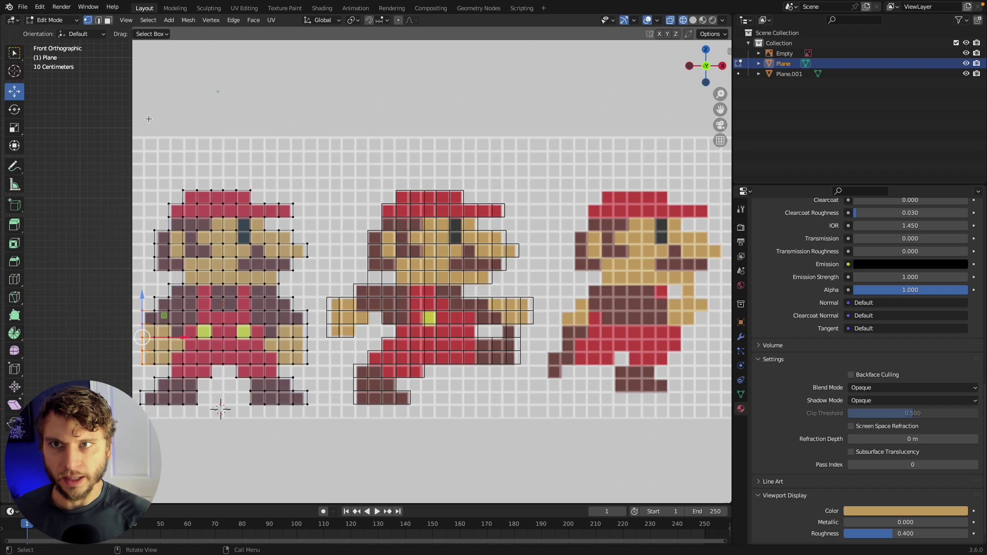
click(108, 19)
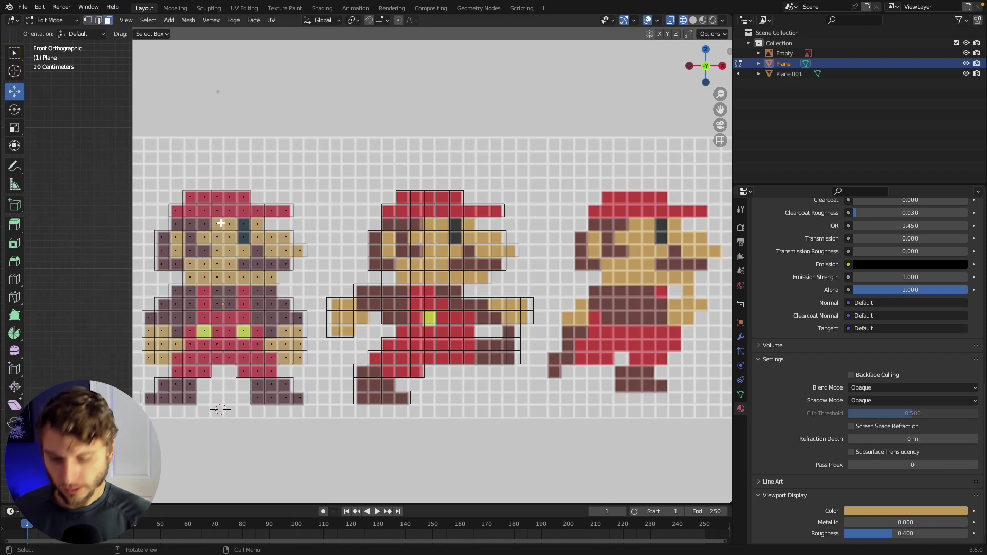
key(c)
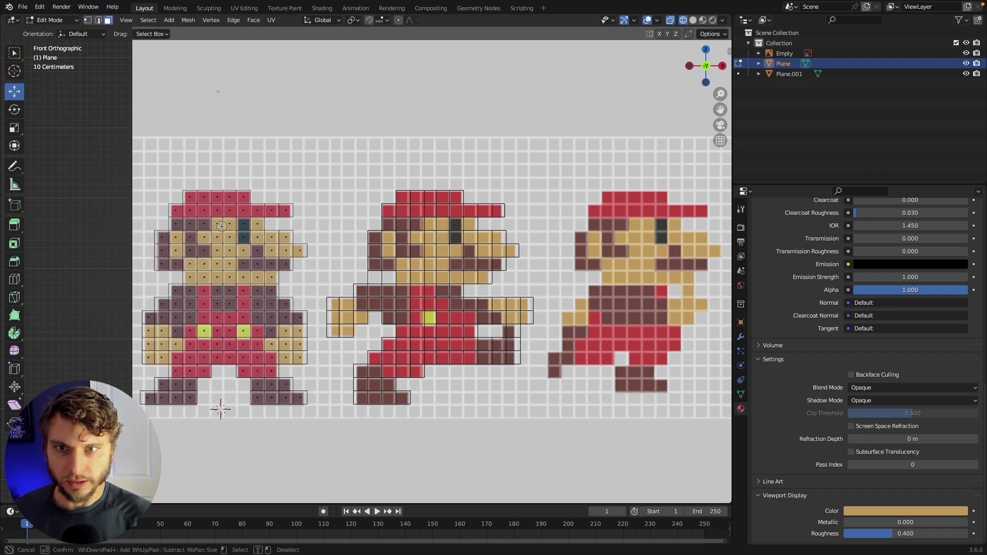
mouse_move(222, 232)
mouse_down()
mouse_move(224, 273)
mouse_move(202, 271)
mouse_up()
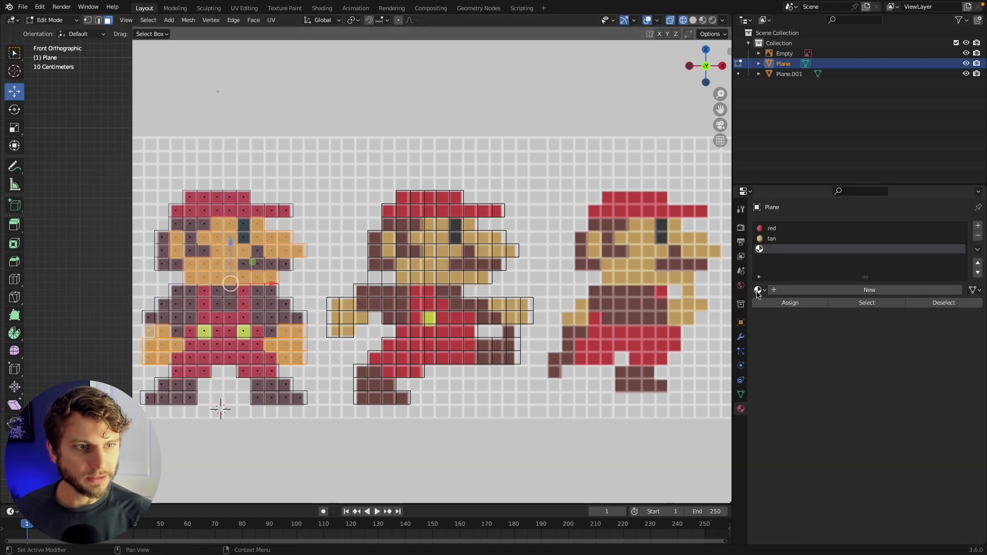
Fill the empty third material slot with an independent copy of the tan material and open its name for editing.
click(760, 291)
click(777, 326)
click(947, 290)
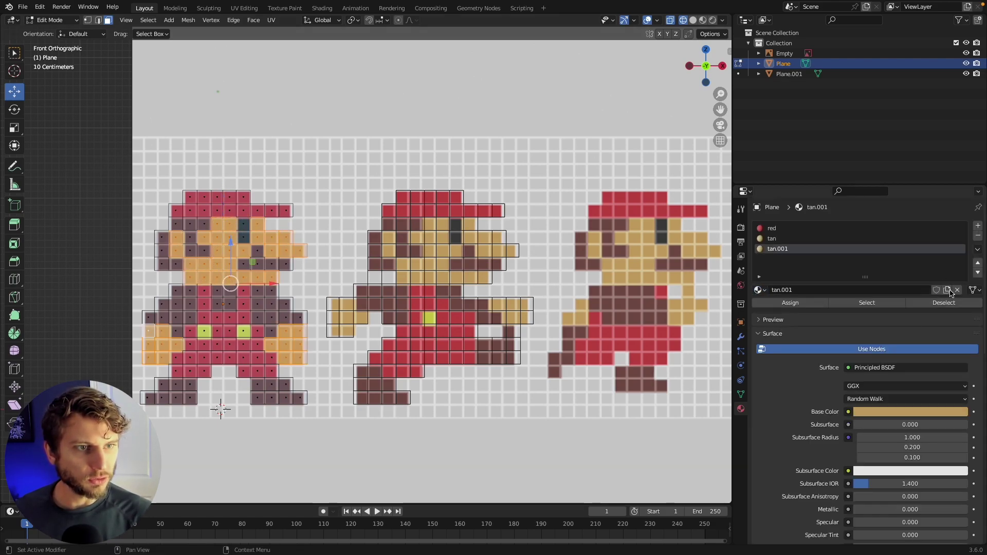
click(801, 291)
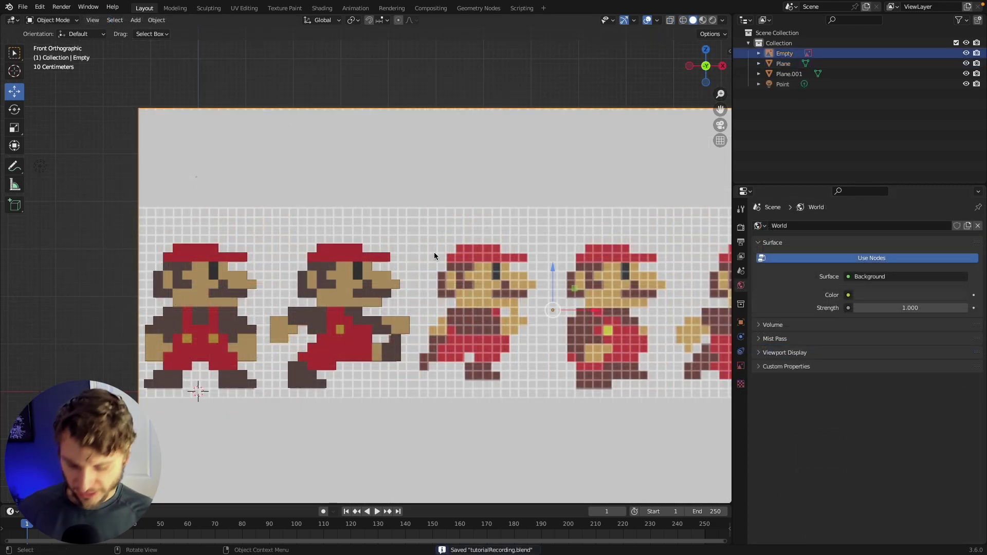
Delete the reference image empty from the scene.
shift+middle_drag(540, 240, 440, 239)
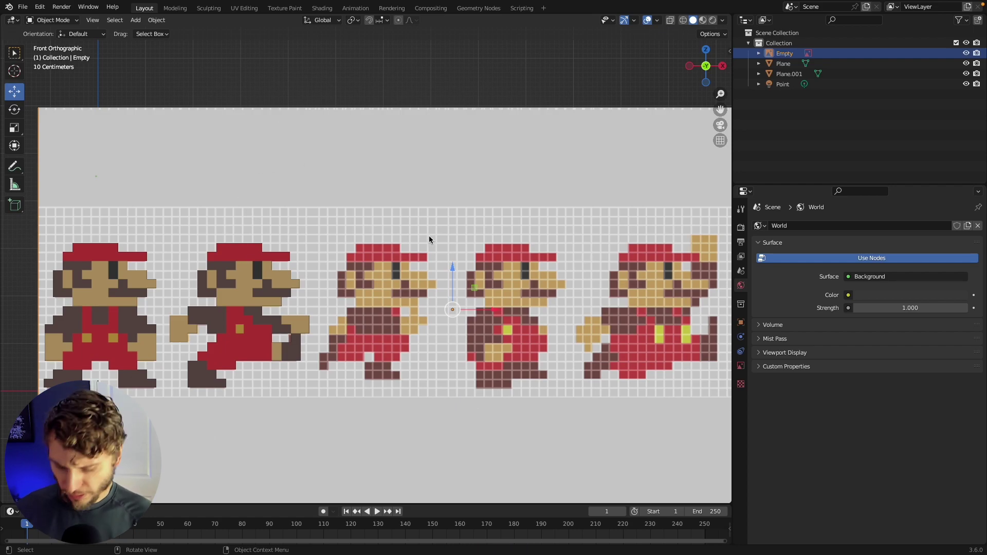
key(x)
click(407, 237)
Examine the two fully colored Mario figures up close and from different angles, returning to the front view.
shift+middle_drag(342, 227, 507, 198)
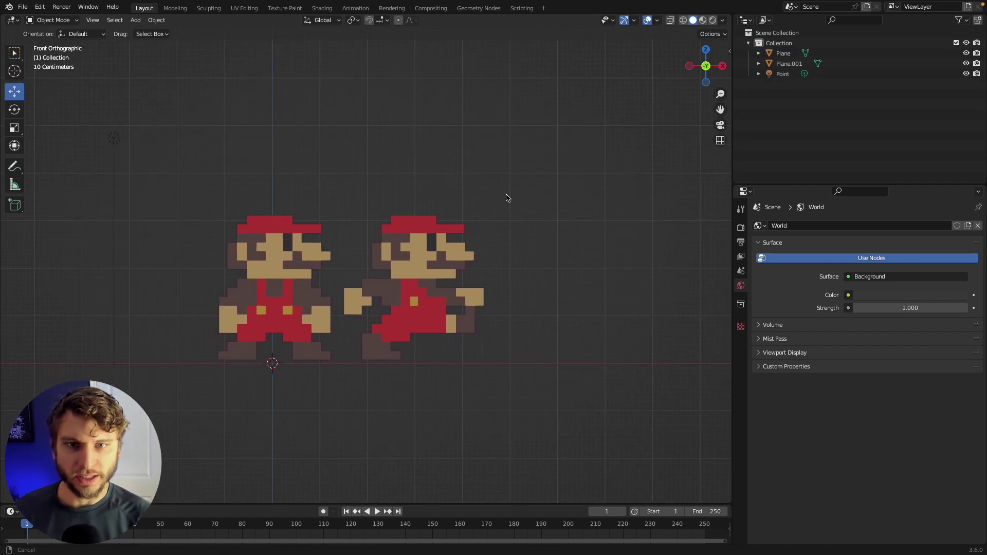
shift+middle_drag(302, 267, 339, 246)
scroll(432, 361, up, 2)
shift+middle_drag(401, 341, 383, 369)
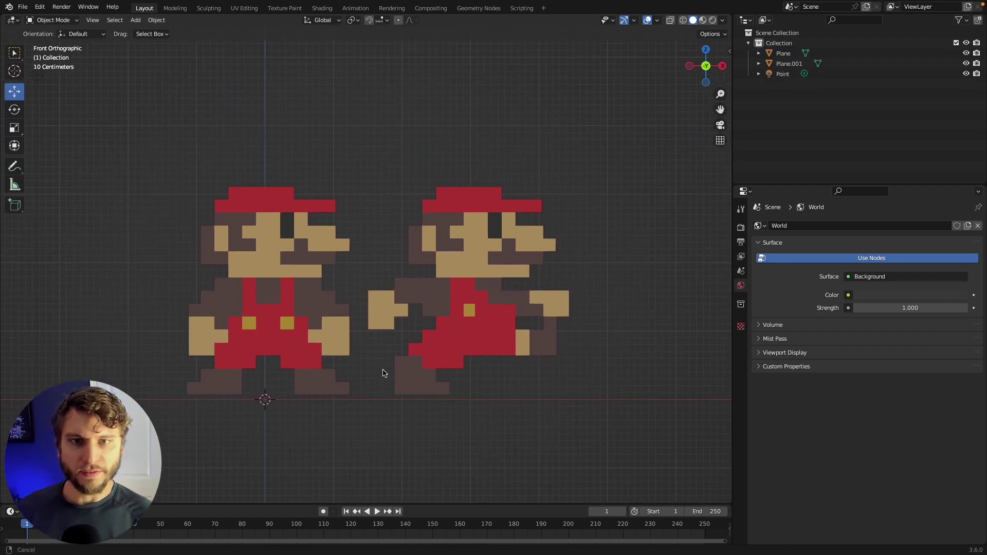
middle_drag(181, 336, 282, 330)
key(KP_1)
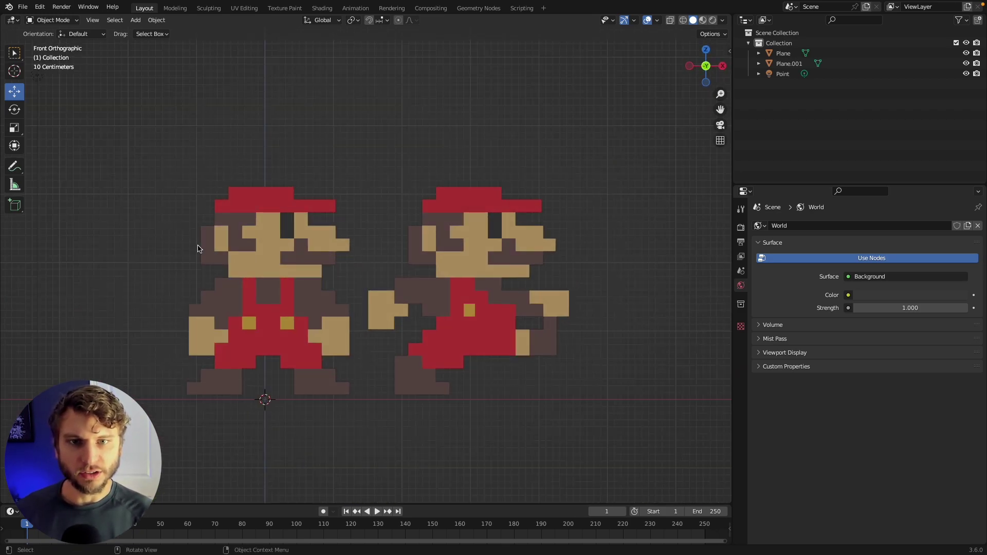
shift+middle_drag(313, 278, 307, 294)
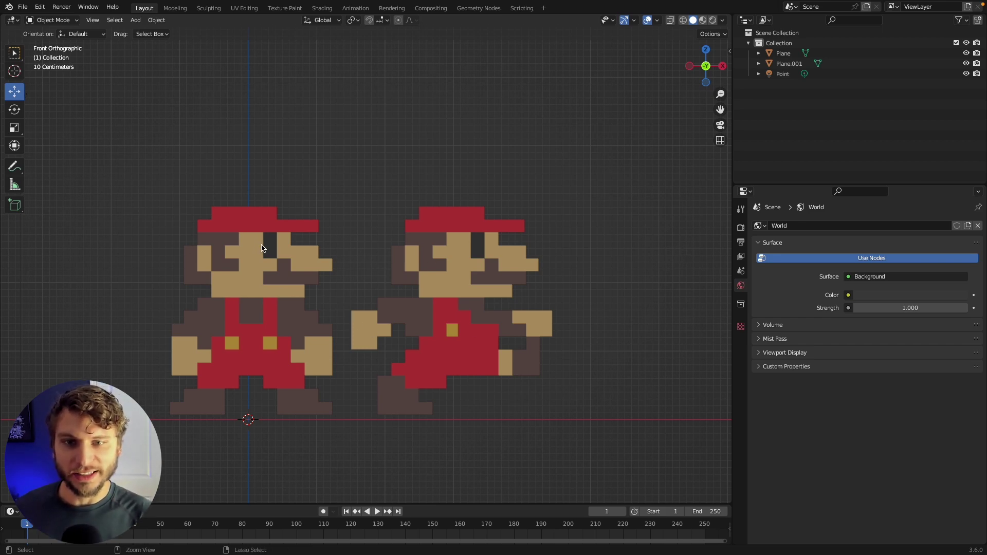
scroll(316, 222, up, 2)
scroll(368, 279, down, 3)
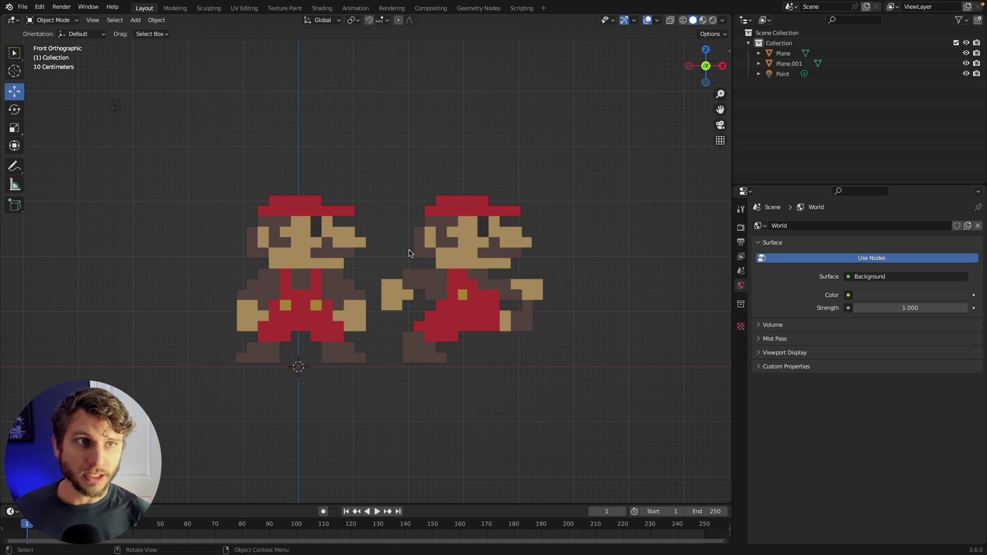
Compare the Plane and Plane.001 figures as separate objects by selecting each in turn.
click(793, 54)
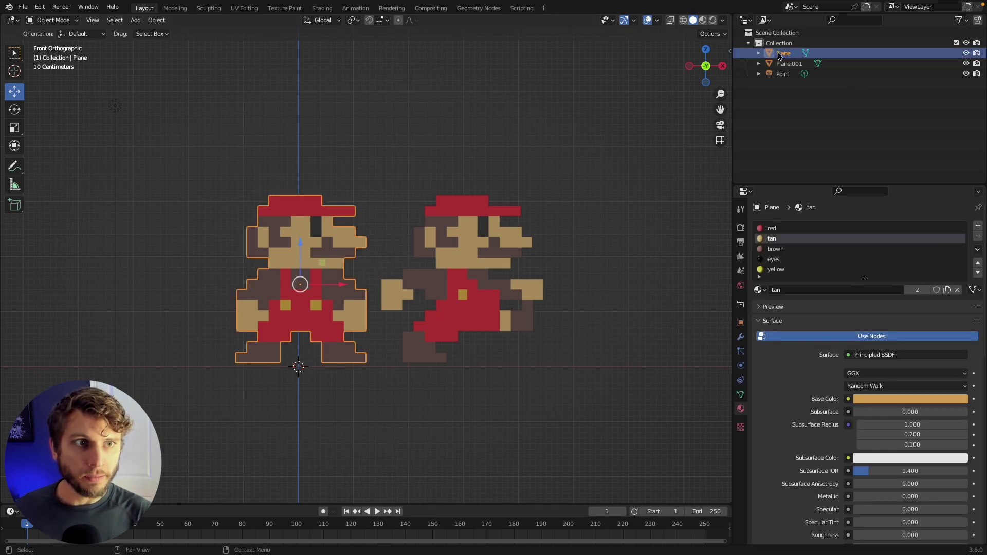
click(785, 63)
click(788, 53)
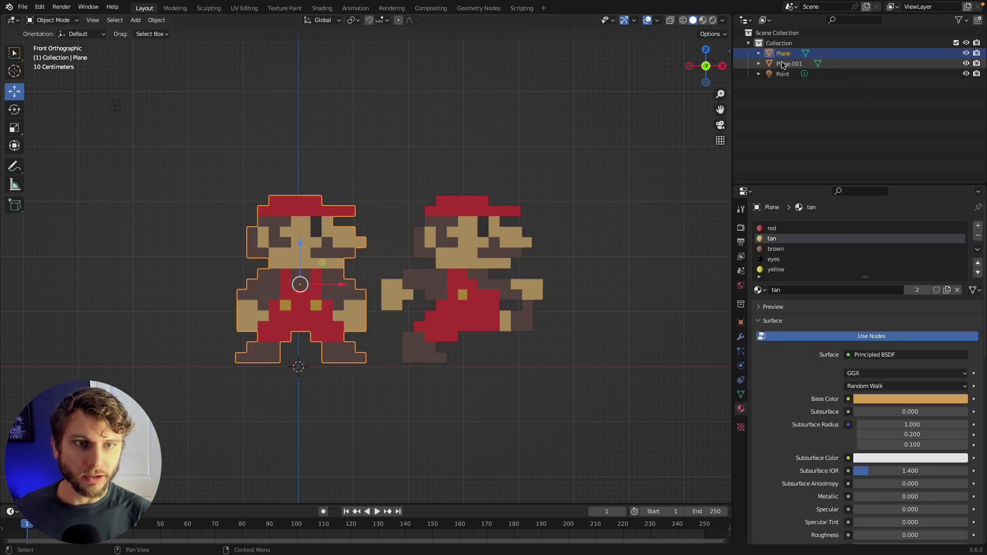
click(783, 64)
click(782, 54)
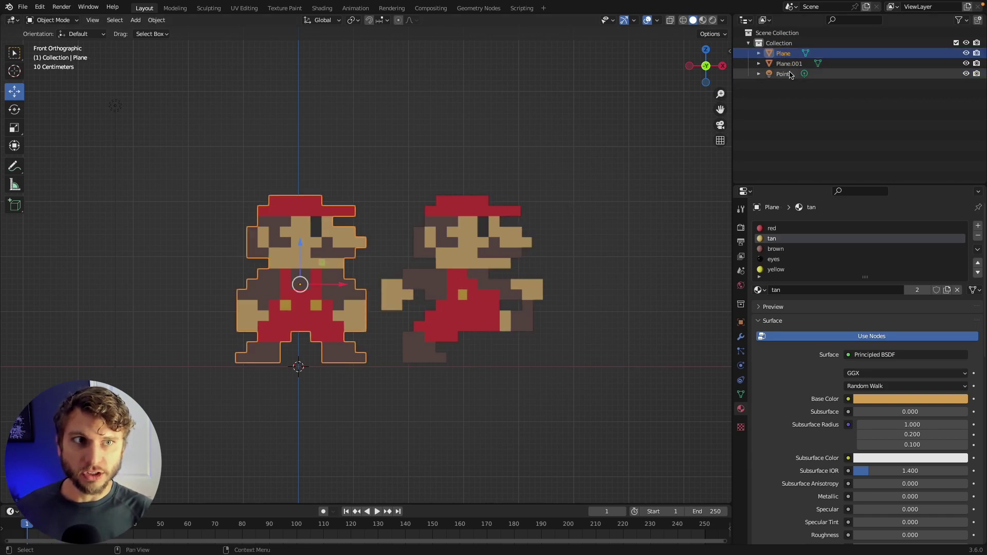
click(797, 64)
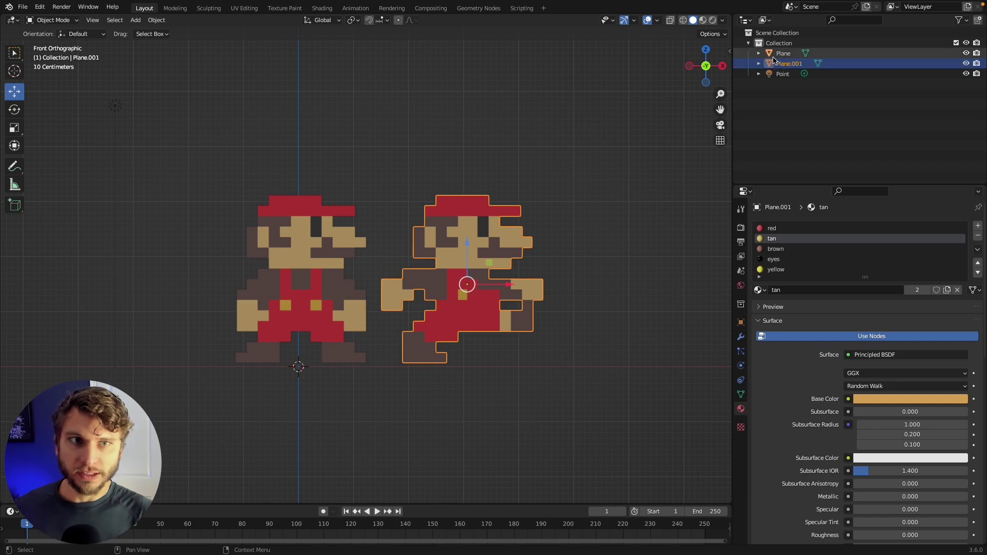
click(783, 53)
click(789, 63)
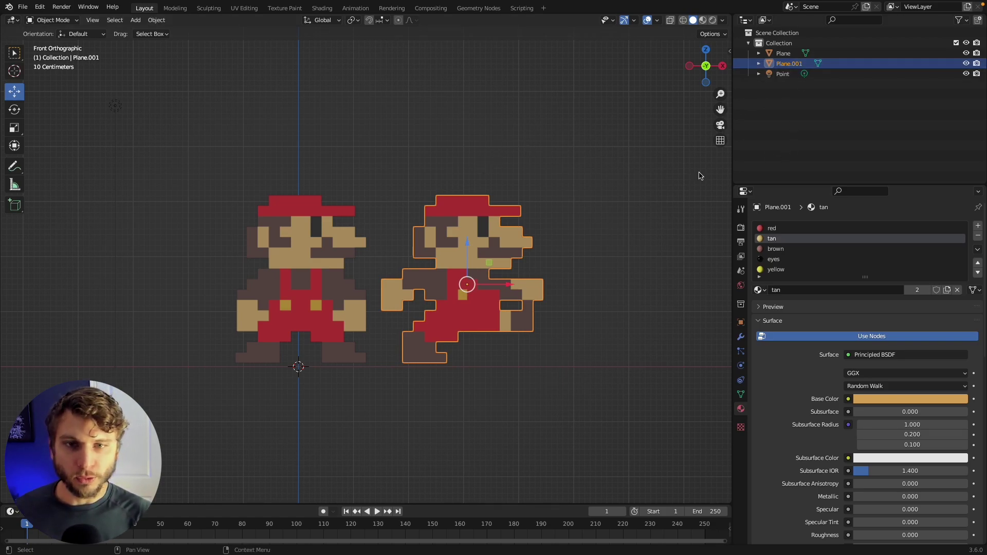
shift+middle_drag(508, 189, 493, 218)
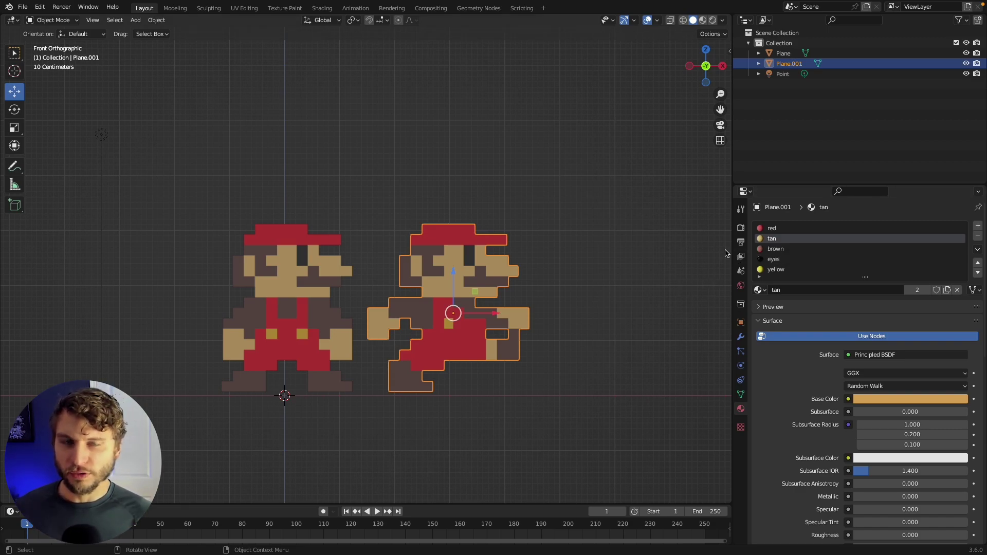
shift+middle_drag(374, 205, 354, 224)
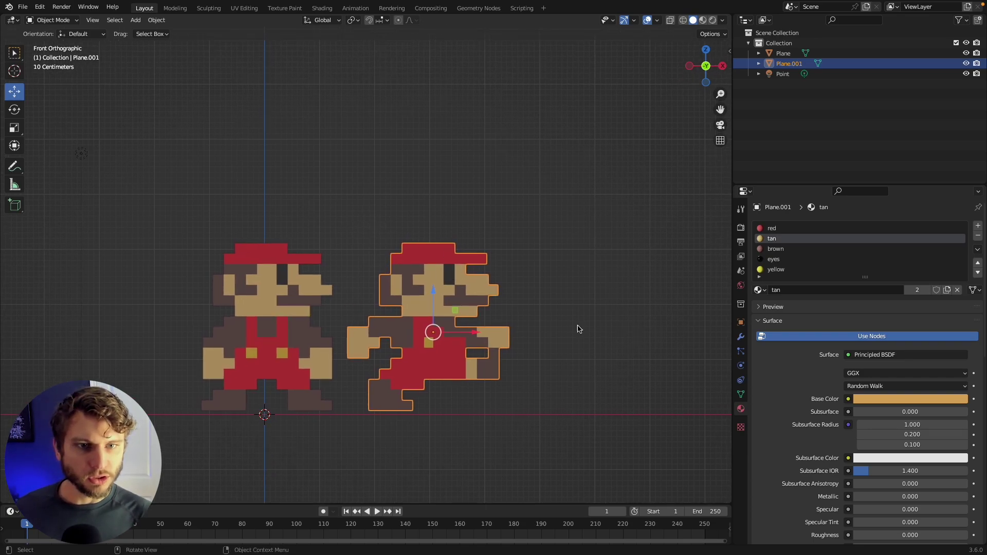
Add a vertex group named "pose_01" to the standing figure and assign all of its mesh to it.
click(227, 336)
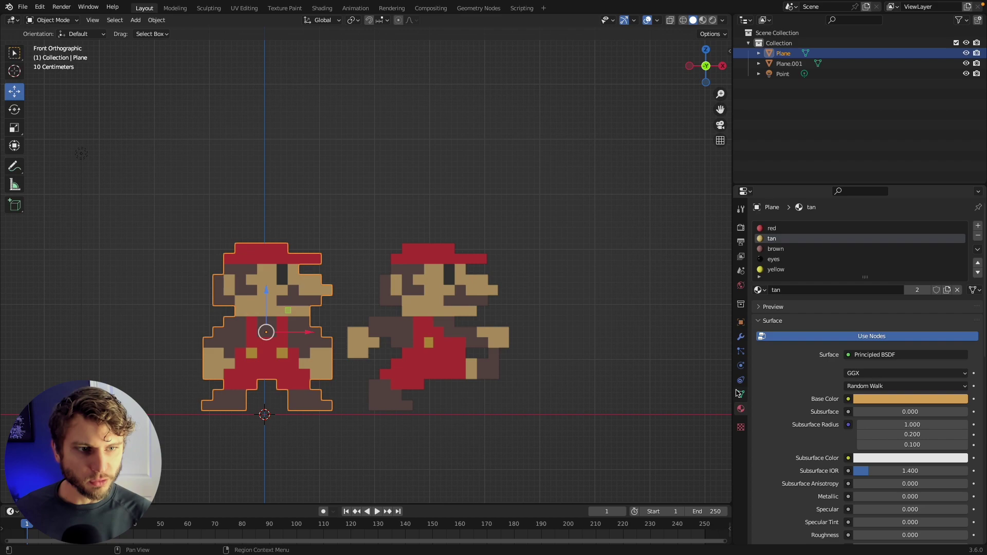
click(740, 394)
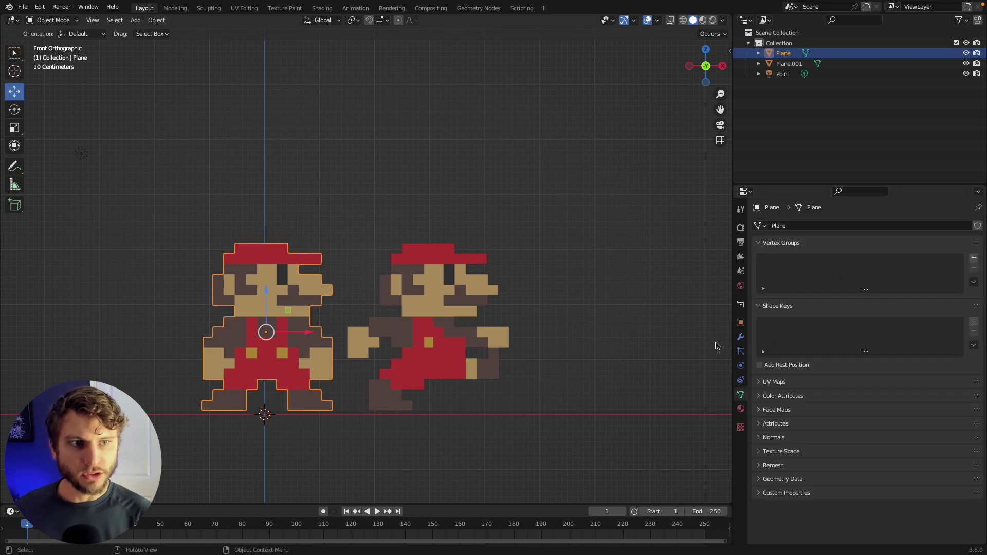
key(Tab)
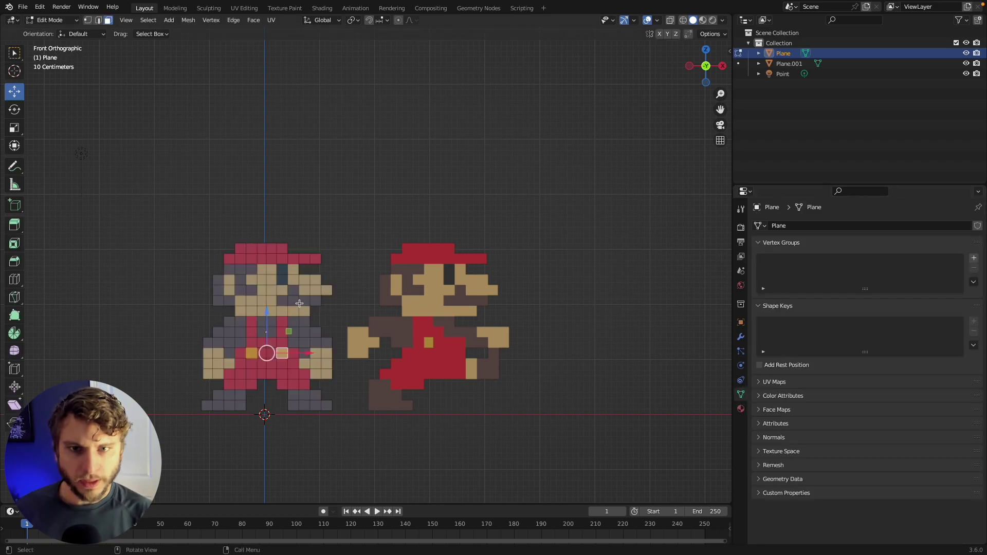
key(a)
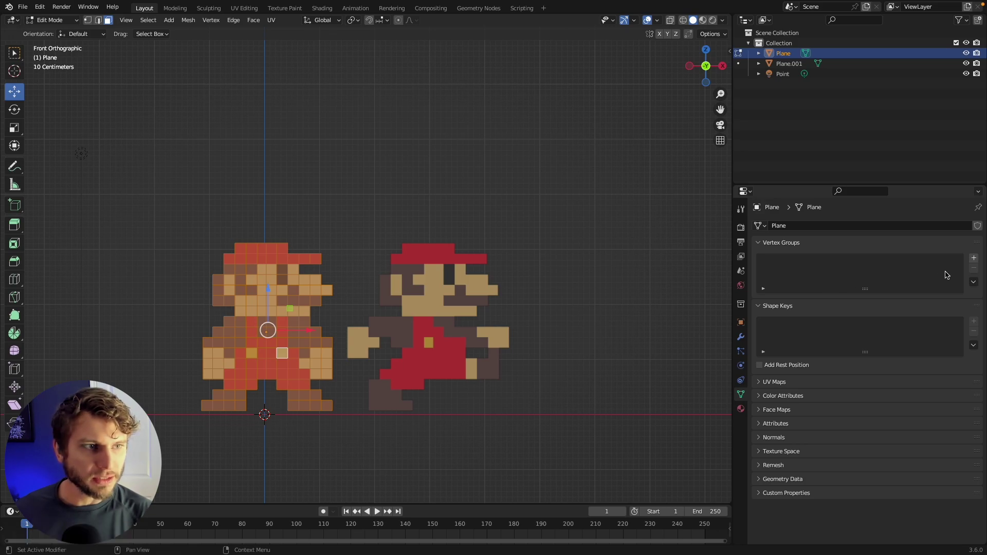
click(973, 259)
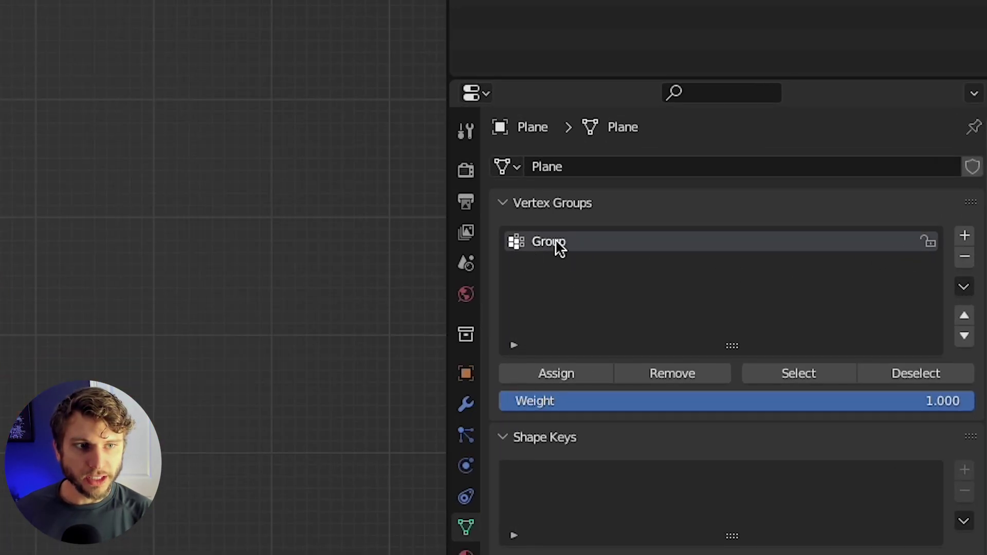
double_click(559, 245)
text(pose)
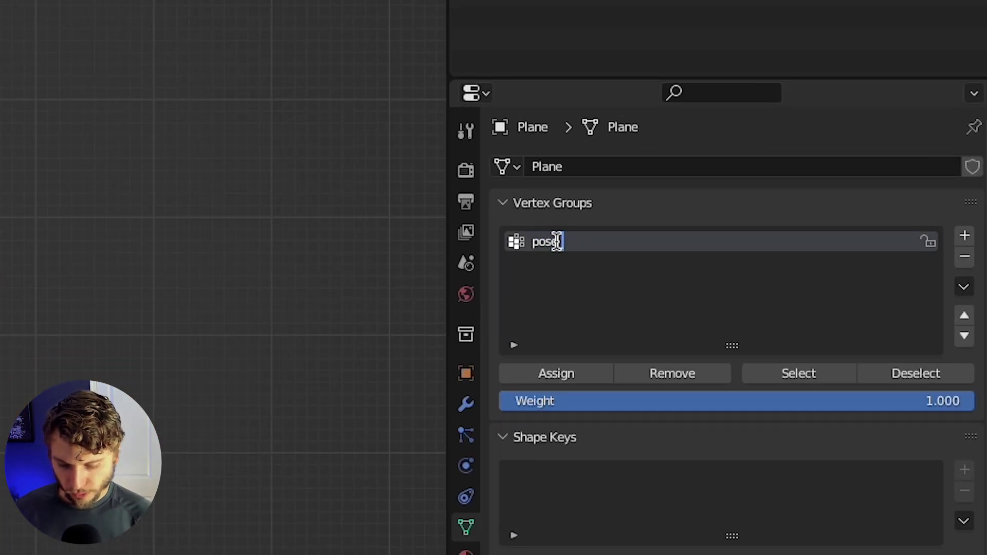
text(_01)
key(Return)
click(560, 374)
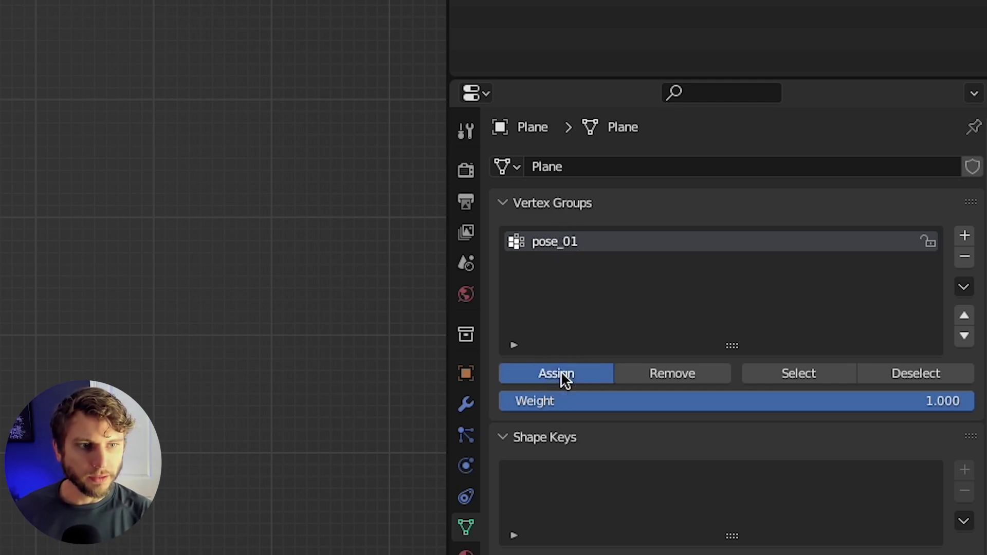
key(Tab)
Add a vertex group named "pose_02" to the running figure and assign all of its mesh to it.
click(453, 290)
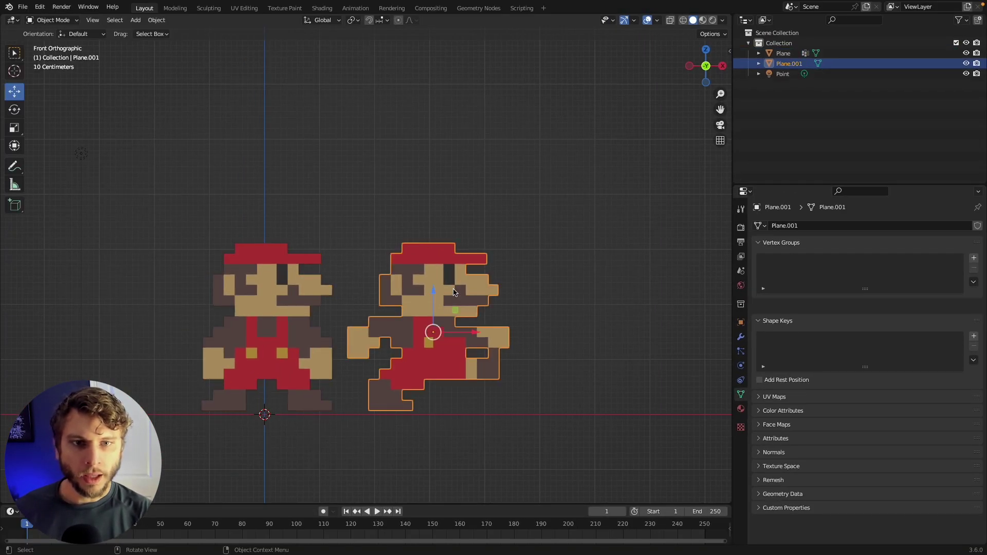
key(Tab)
key(a)
click(974, 261)
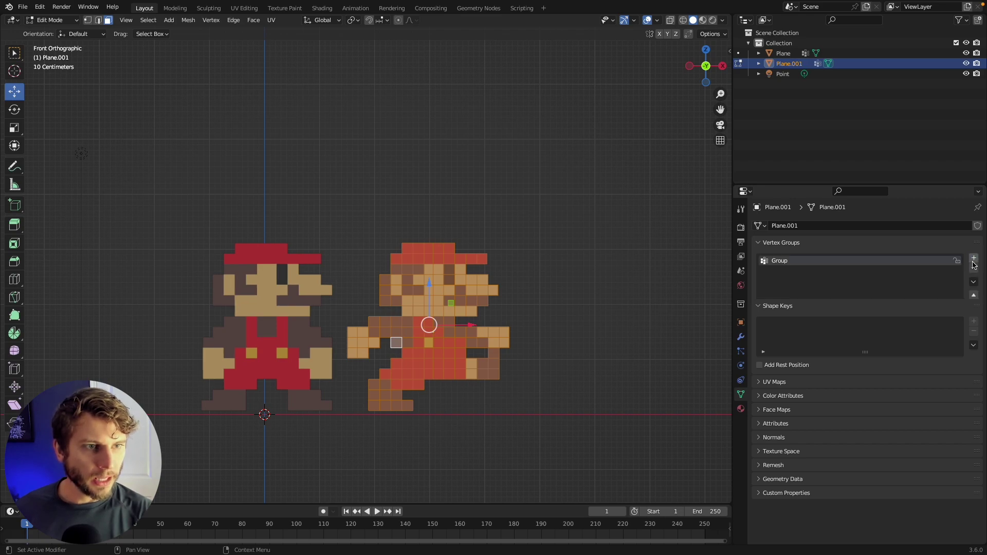
double_click(782, 261)
text(pos)
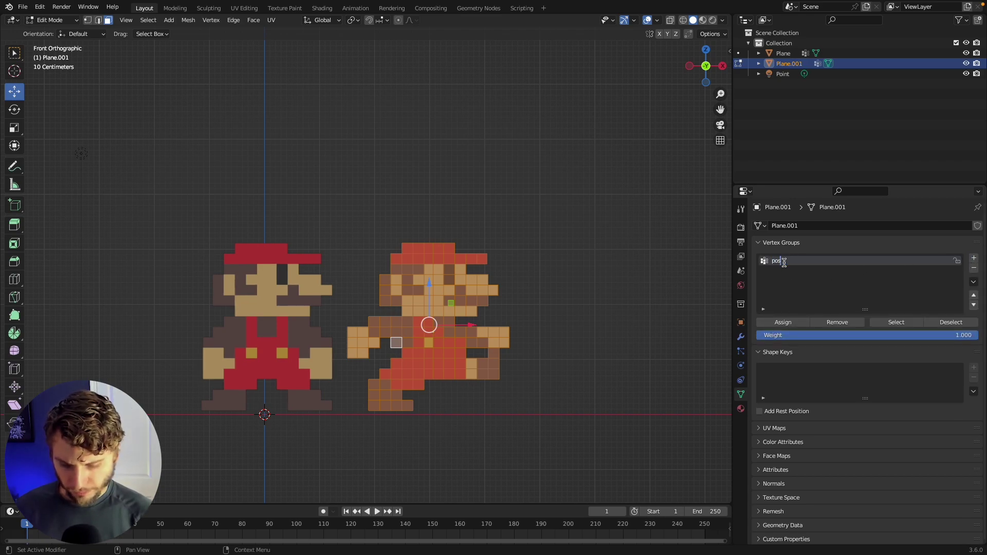
text(e_02)
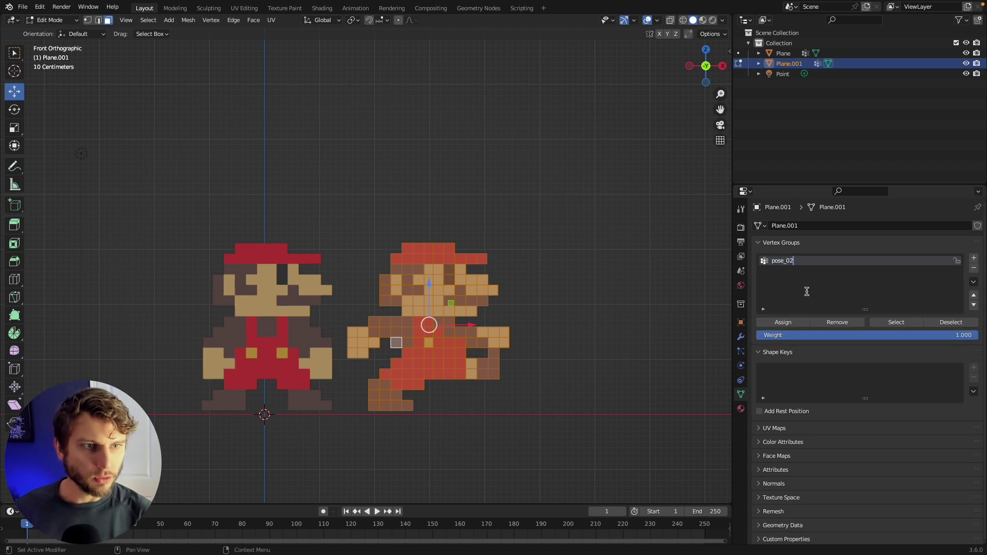
click(782, 322)
key(Tab)
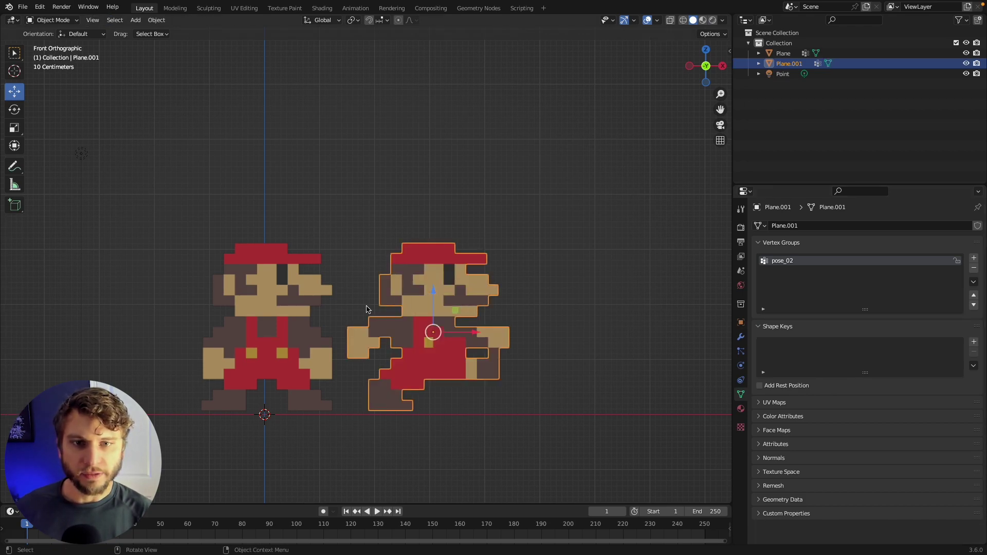
click(271, 292)
click(423, 292)
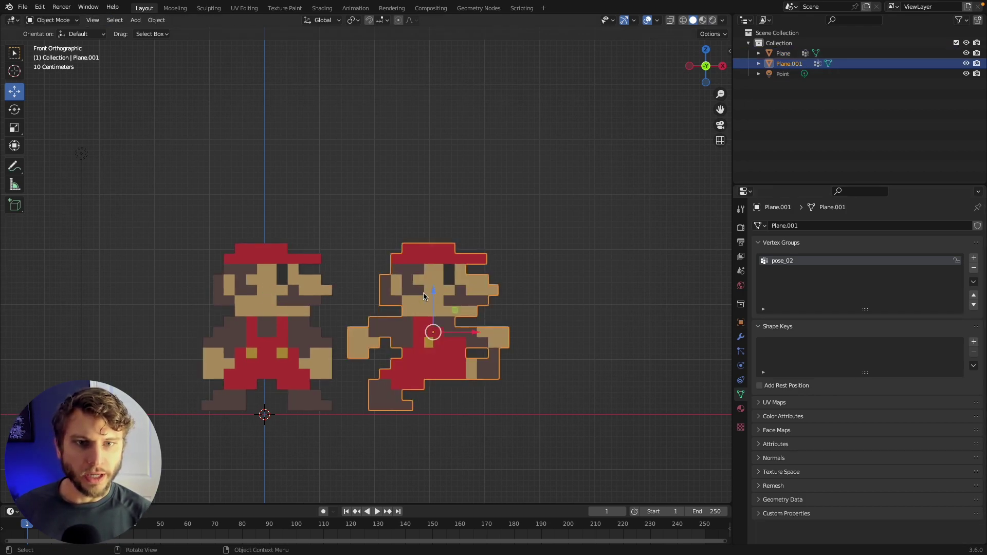
Move the running figure along X in wireframe display so it overlaps the standing figure, aligning their grids.
click(267, 294)
click(450, 293)
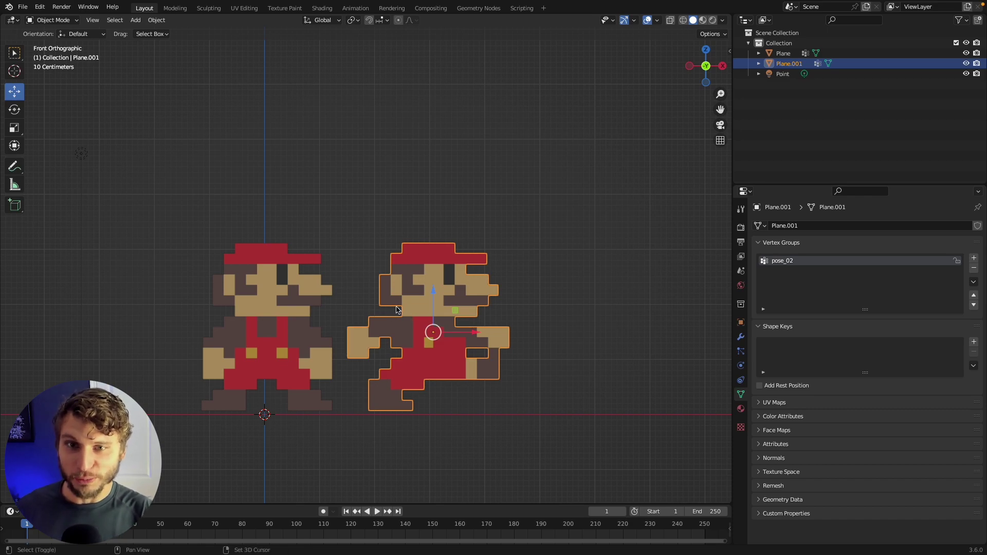
shift+middle_drag(392, 311, 395, 309)
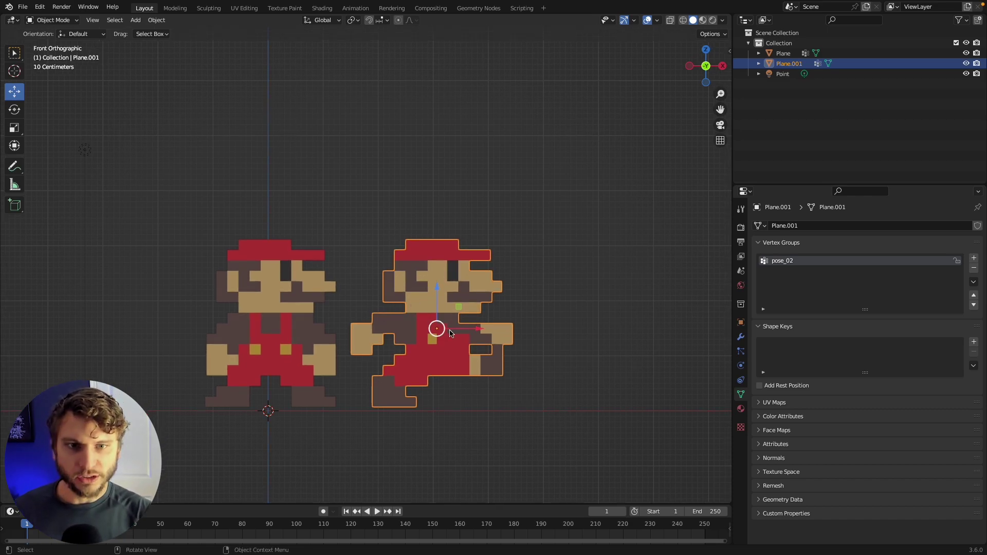
key(shift+z)
scroll(414, 274, up, 1)
scroll(414, 274, up, 1)
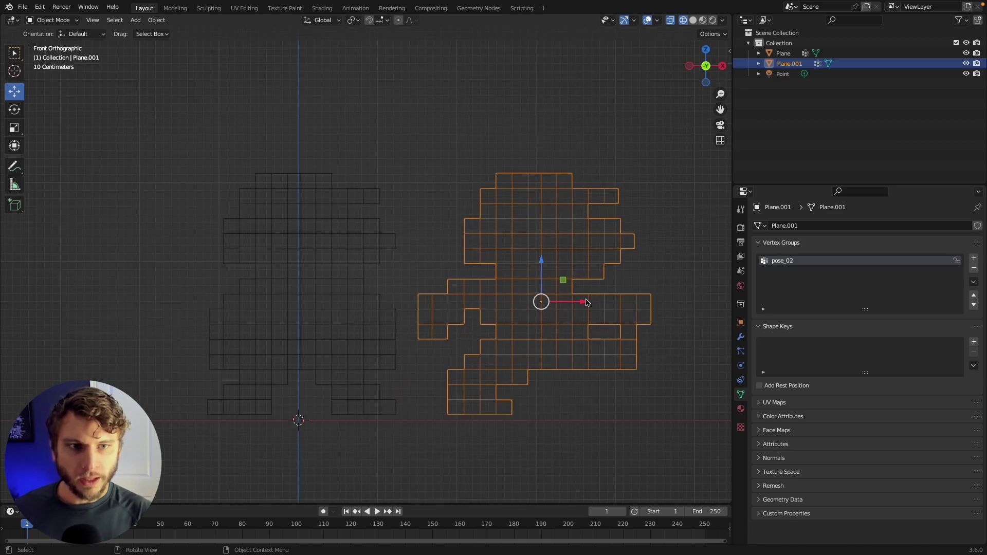
drag(584, 302, 340, 290)
scroll(337, 290, up, 3)
shift+middle_drag(299, 304, 369, 297)
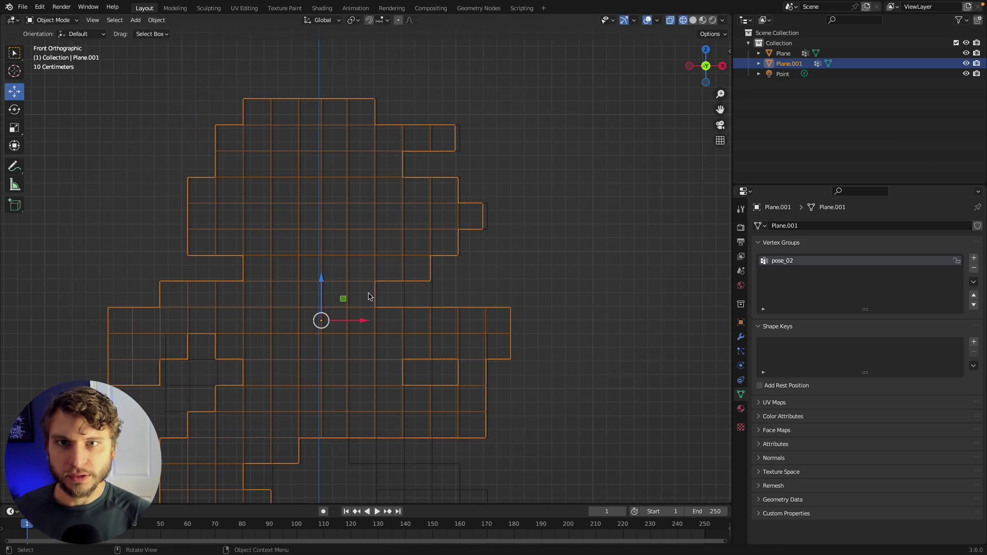
drag(363, 320, 366, 319)
Shift the vertices at the tip of the running figure's cap brim along X to line up with the standing figure's brim.
key(Tab)
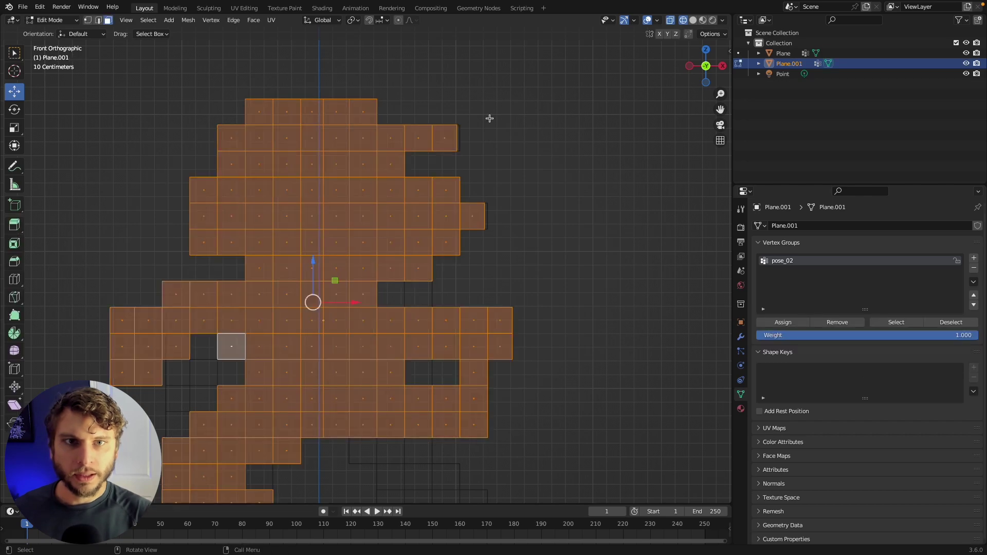
scroll(406, 183, down, 4)
scroll(407, 185, up, 8)
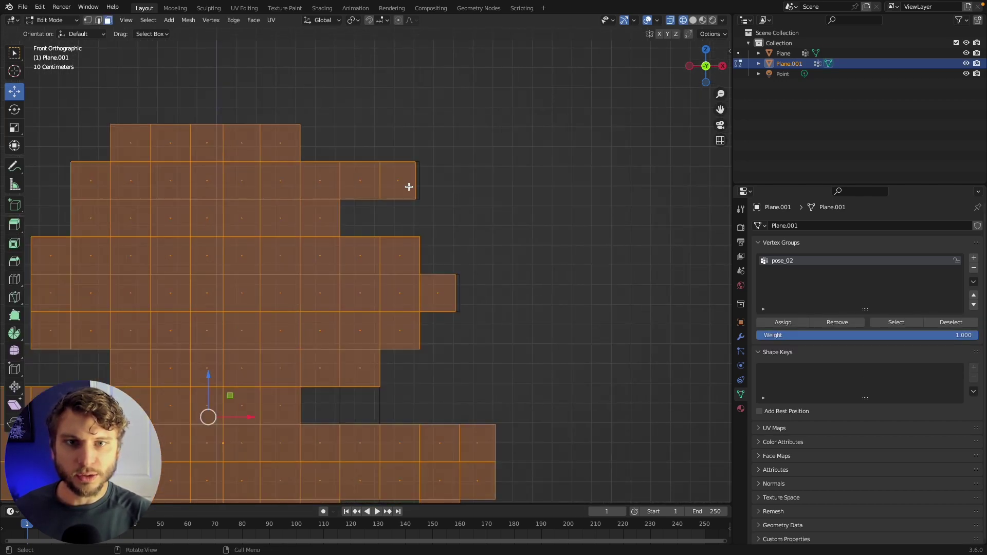
key(1)
key(alt+a)
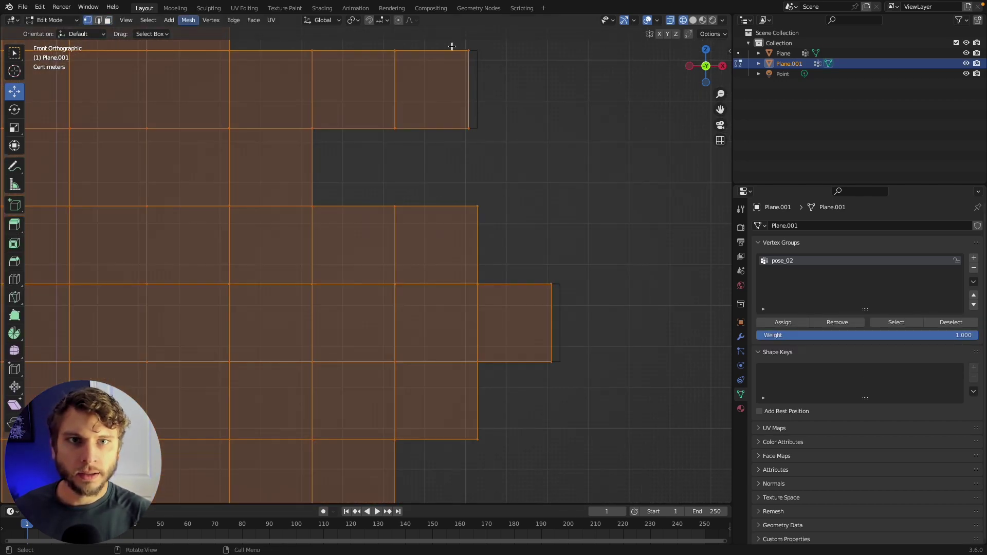
key(c)
drag(510, 49, 449, 141)
drag(513, 88, 520, 89)
scroll(465, 216, down, 5)
key(z)
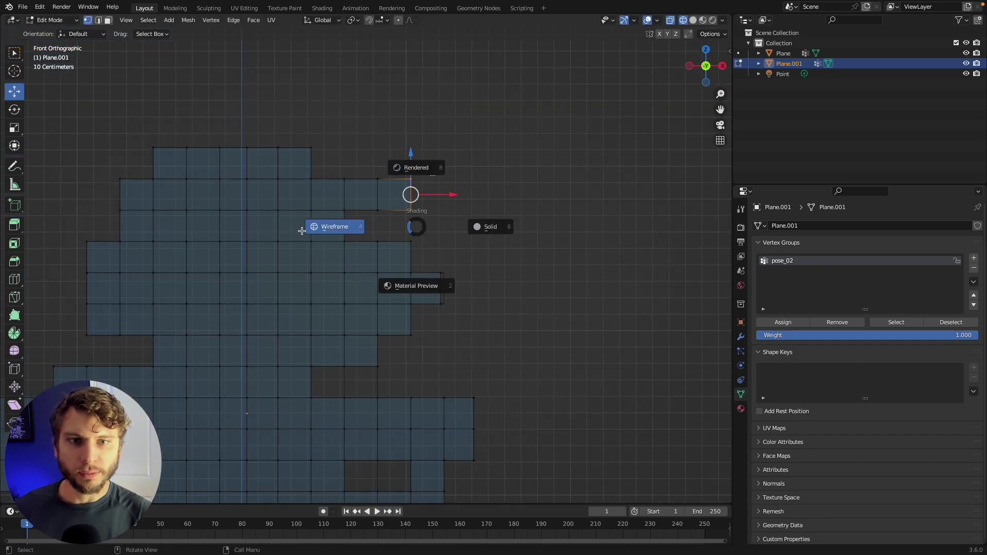
click(302, 229)
Shift the vertices at the tip of the running figure's nose along X to match the standing figure's nose.
key(Tab)
key(Tab)
scroll(477, 260, up, 6)
drag(636, 272, 543, 440)
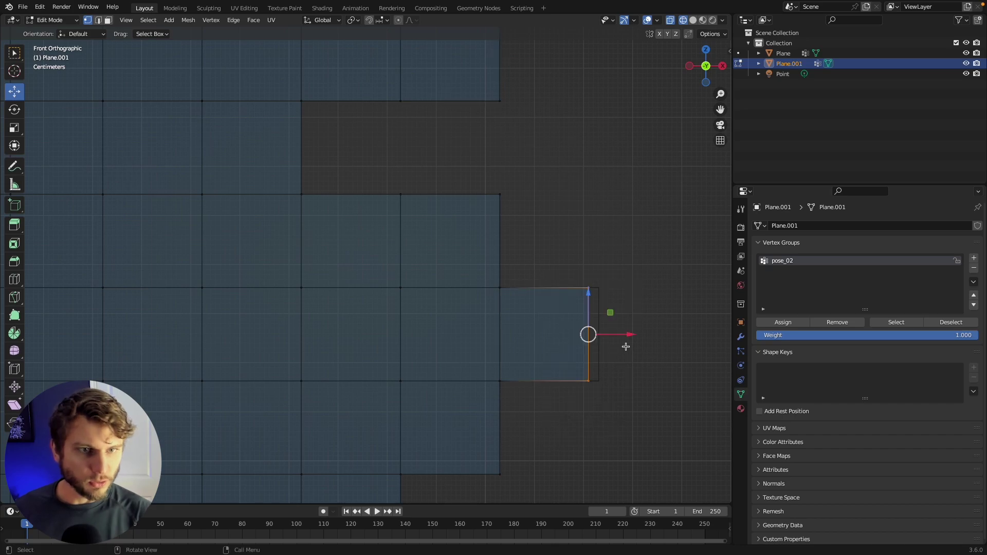
drag(630, 333, 642, 333)
scroll(502, 360, down, 6)
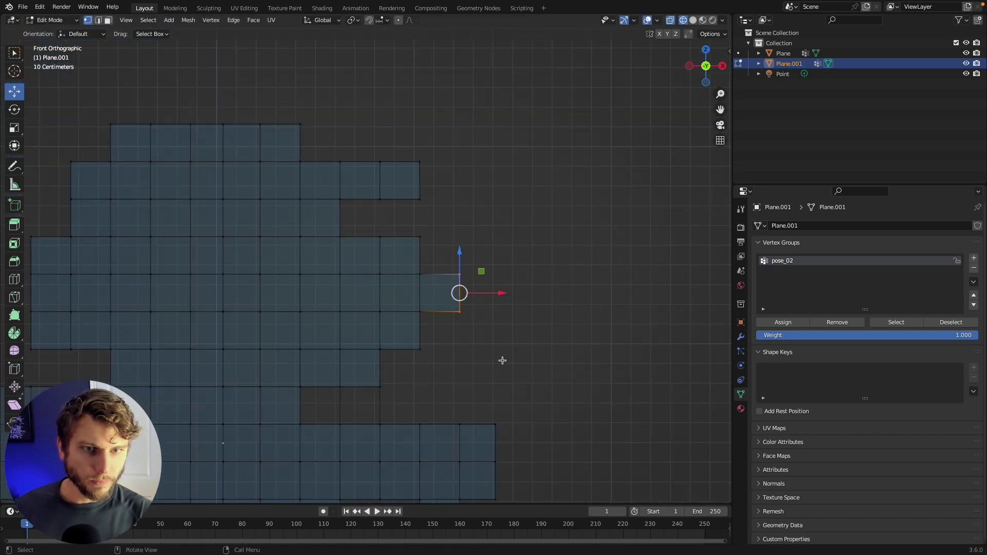
Leave mesh editing and examine the overlap of the two figures in solid and wireframe shading.
key(z)
click(525, 357)
key(Tab)
scroll(329, 323, down, 3)
shift+middle_drag(322, 322, 371, 237)
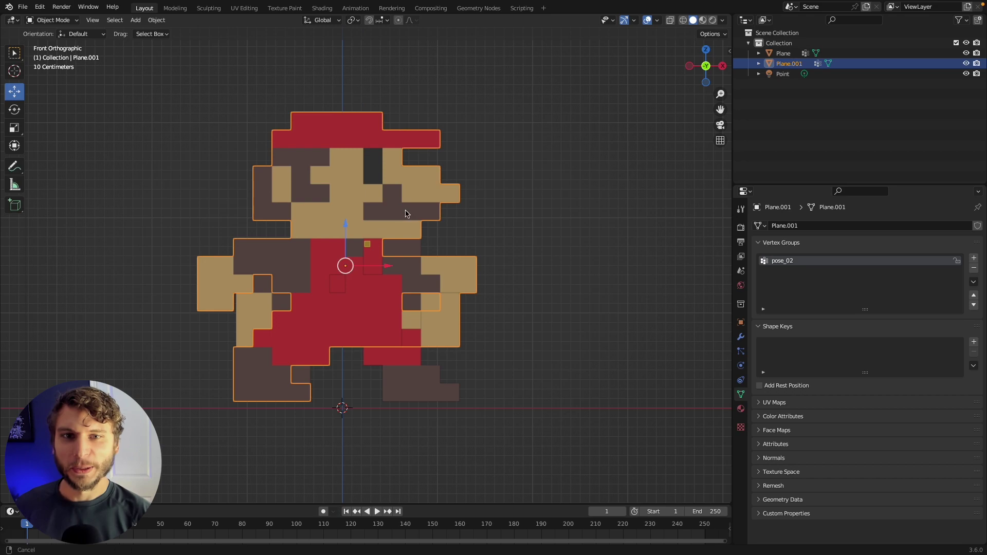
shift+middle_drag(405, 206, 382, 241)
key(z)
click(262, 247)
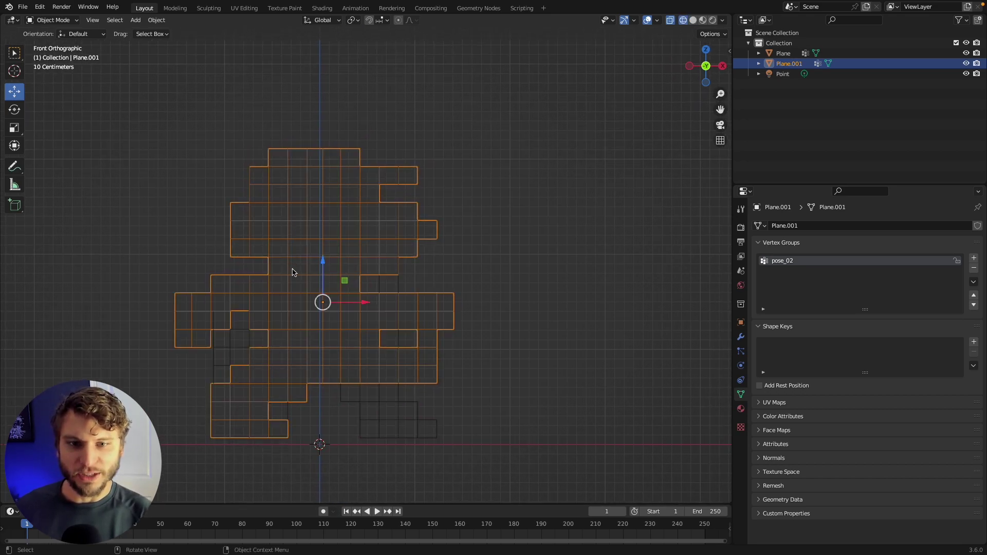
Select both overlapping figures with Plane.001 active and join them into a single object.
click(403, 412)
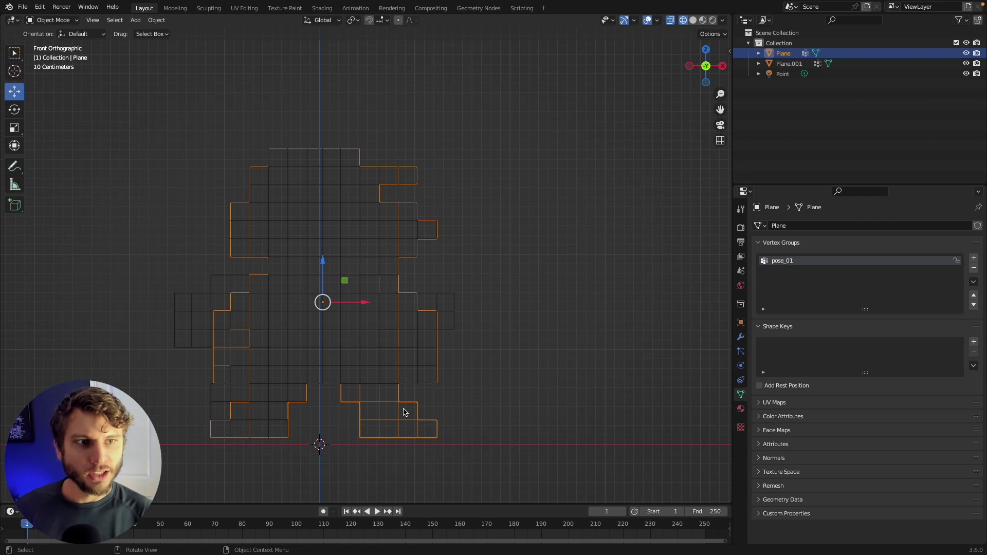
click(198, 295)
shift+middle_drag(397, 327, 379, 347)
drag(555, 136, 130, 453)
shift+middle_drag(343, 371, 367, 329)
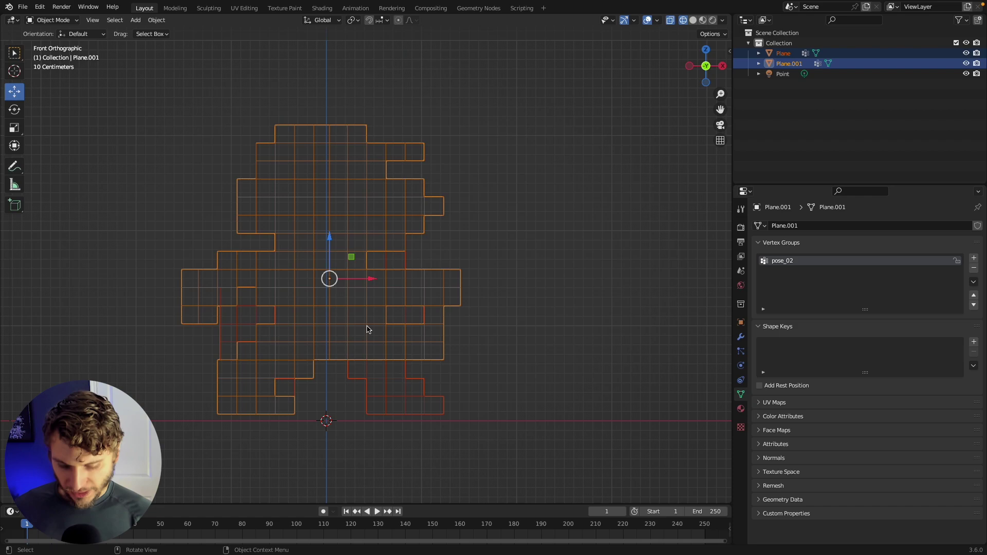
key(ctrl+j)
shift+middle_drag(368, 330, 349, 373)
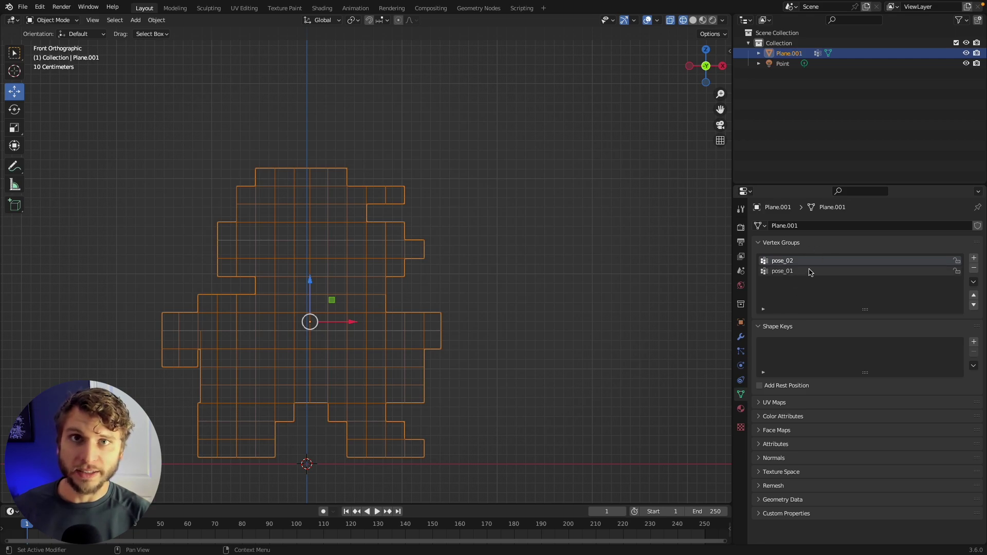
Return the viewport to solid shading and deselect the joined figure.
shift+middle_drag(437, 219, 438, 230)
key(shift+z)
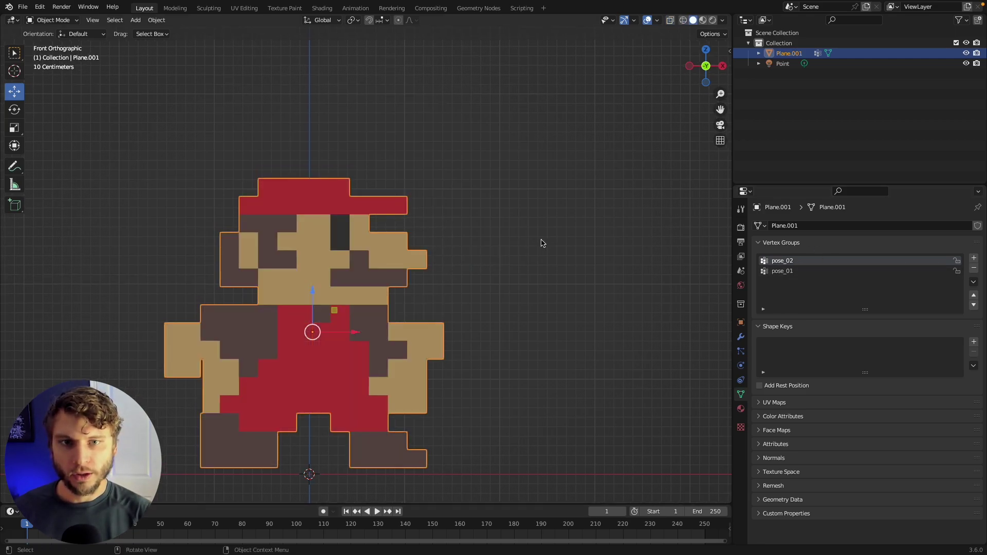
shift+middle_drag(384, 267, 428, 196)
key(alt+a)
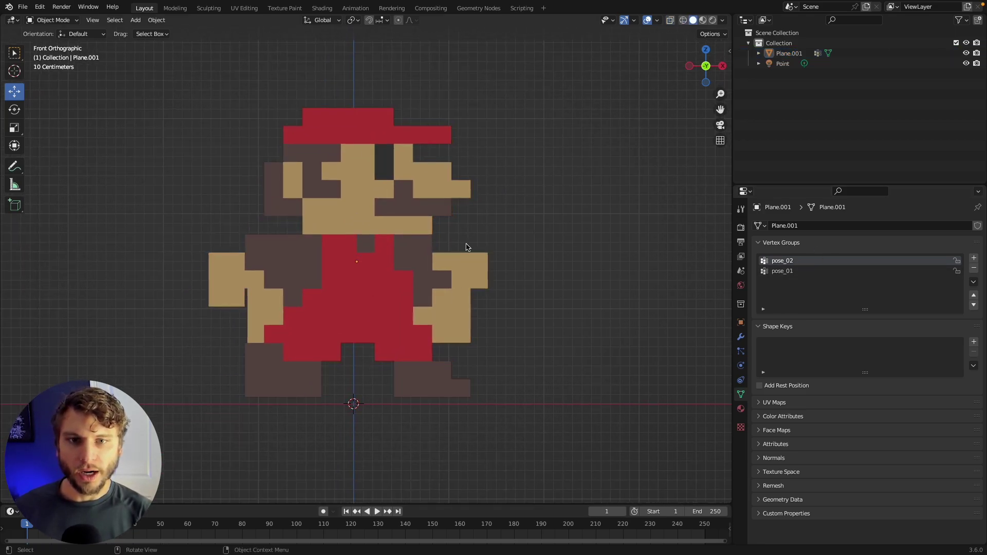
shift+middle_drag(466, 247, 438, 289)
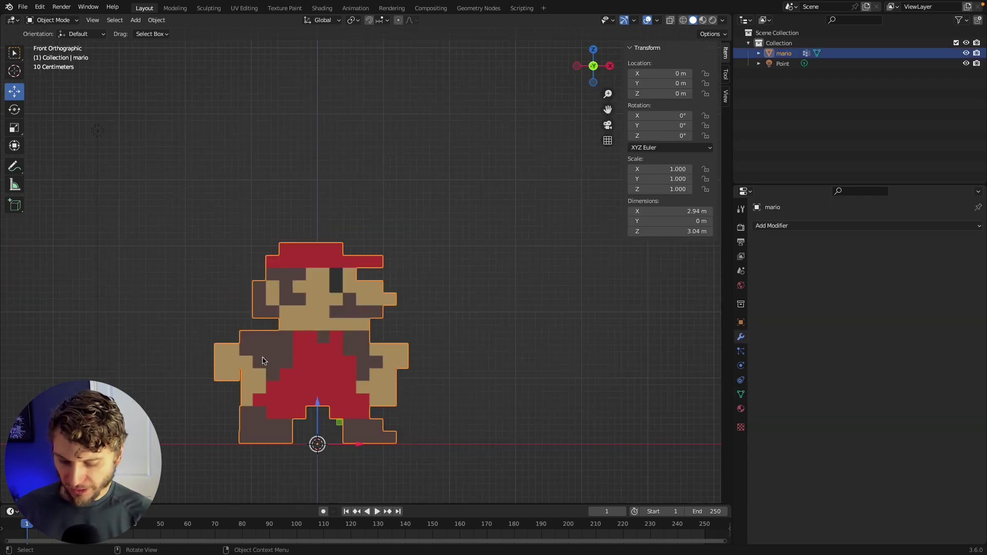
Apply all transforms to the mario object.
key(ctrl+a)
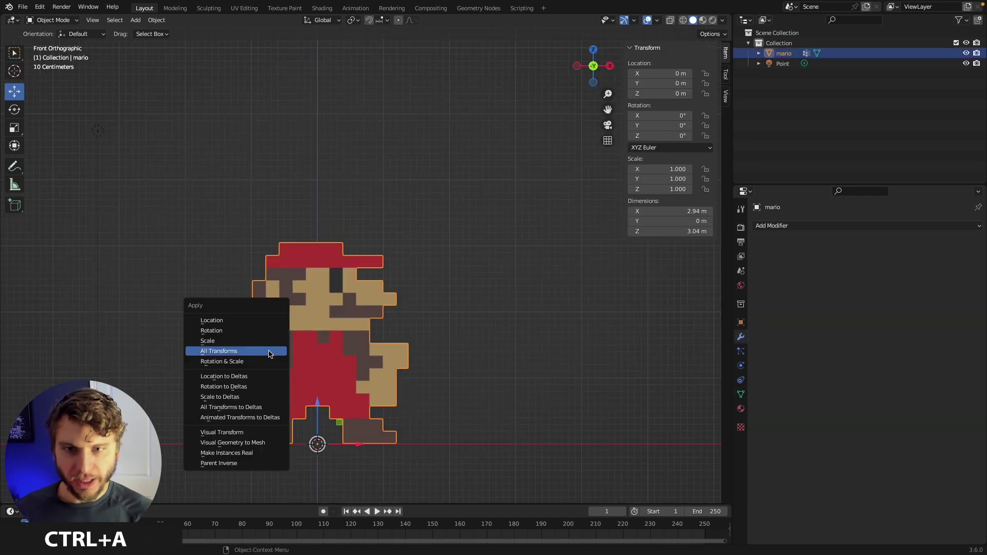
click(244, 356)
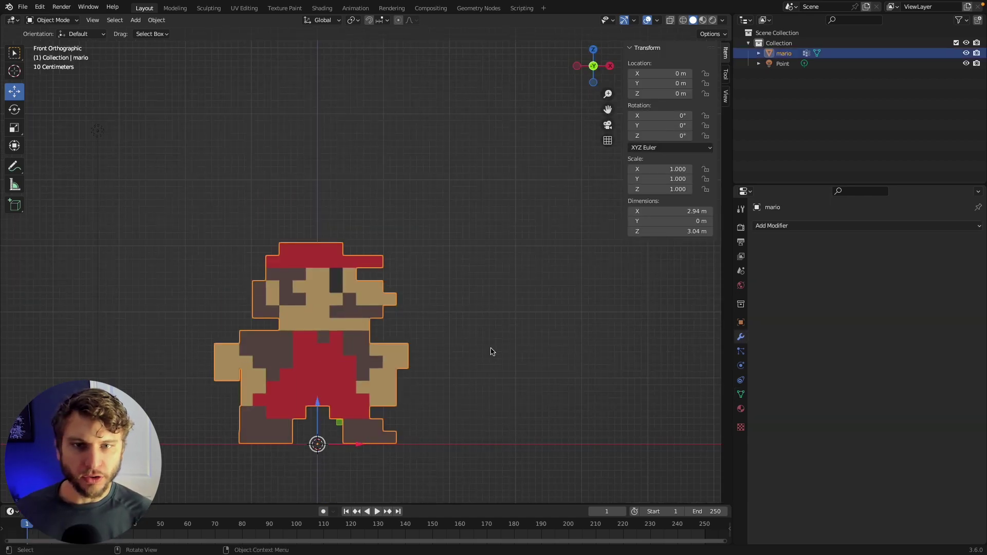
shift+middle_drag(513, 337, 507, 348)
shift+middle_drag(485, 229, 509, 205)
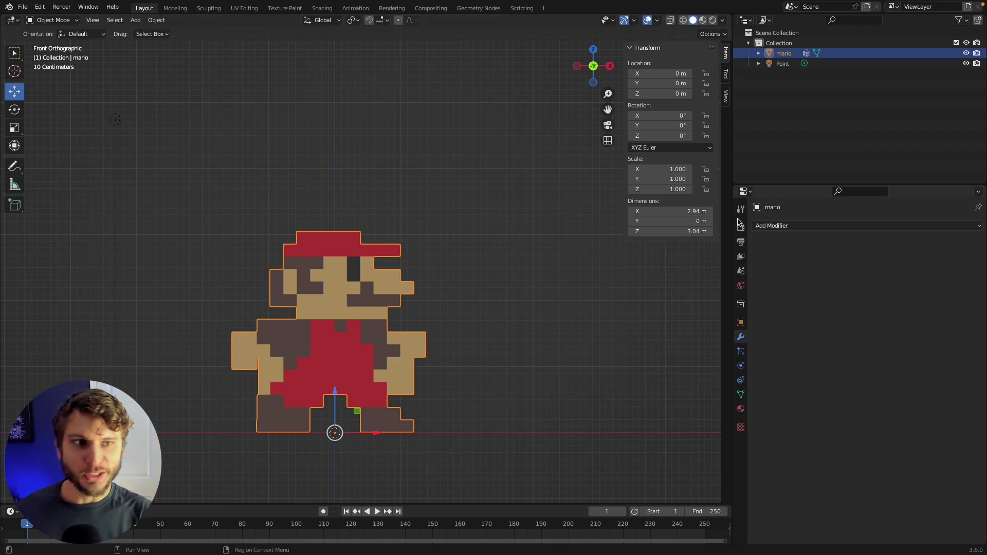
Add a Mask modifier to the mario object and set its vertex group to pose_01.
click(792, 223)
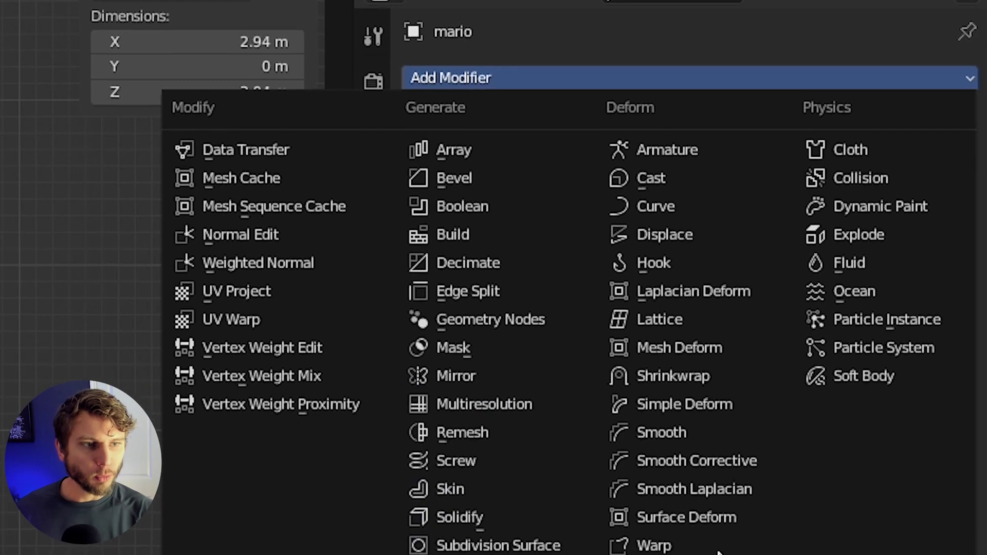
click(475, 347)
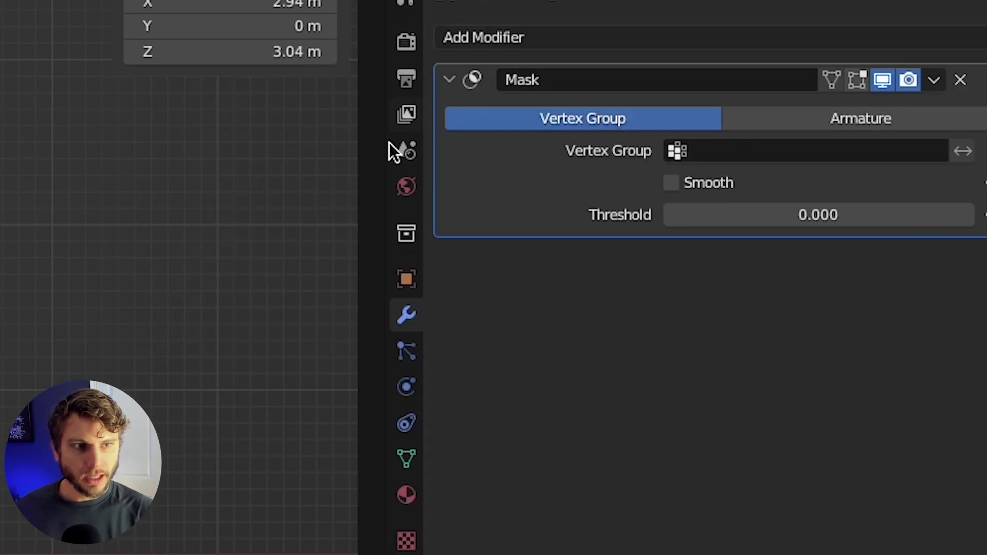
click(683, 153)
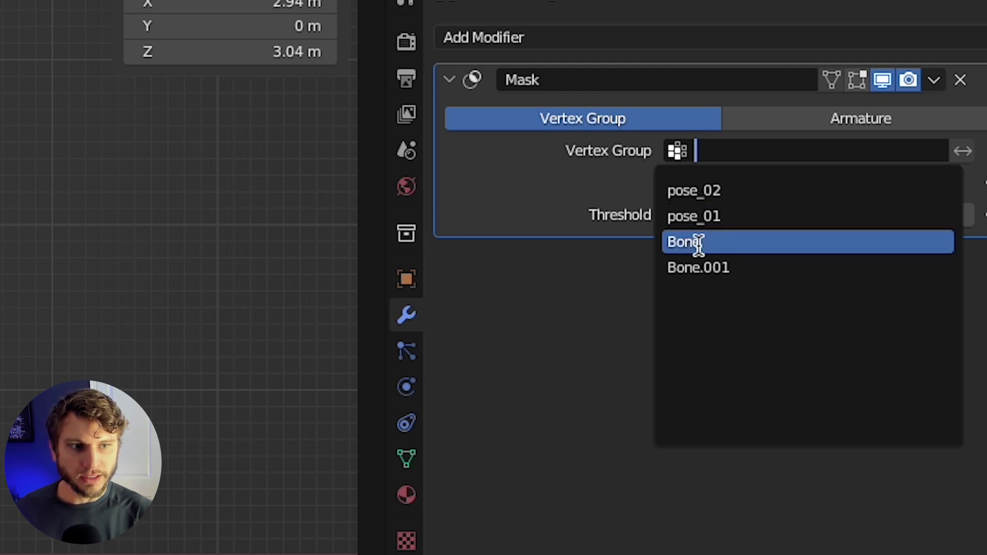
click(714, 215)
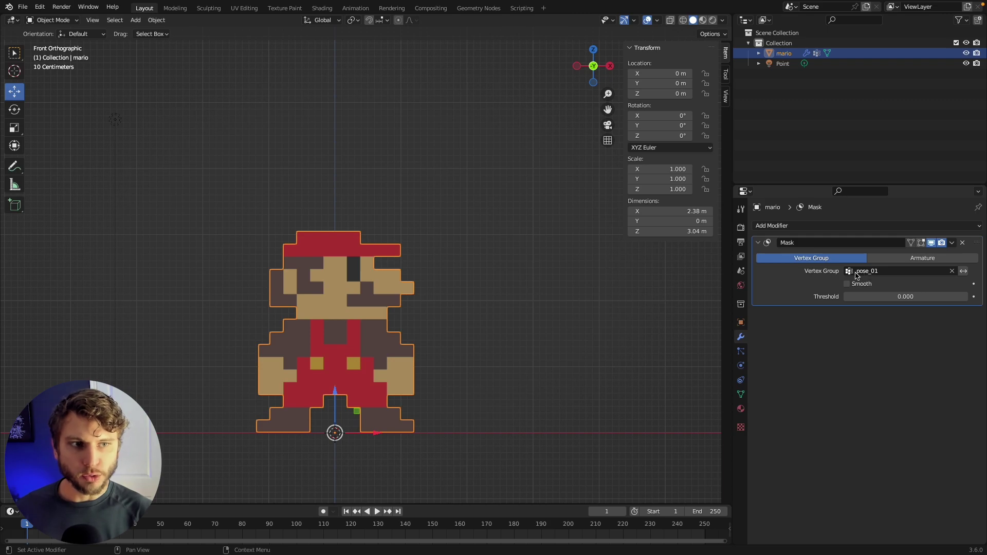
Switch the mask's vertex group between the two poses, ending on pose_02.
click(856, 272)
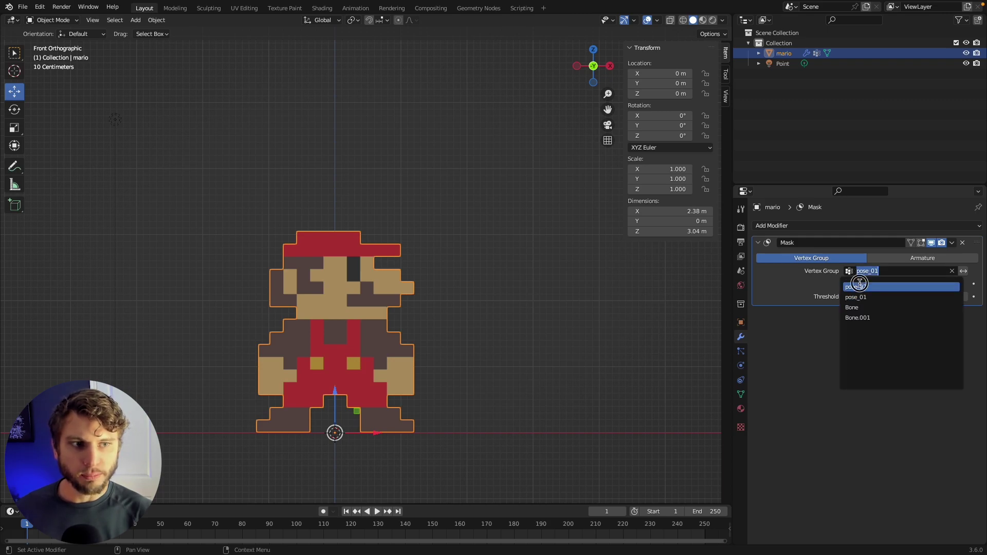
click(854, 297)
click(853, 272)
click(854, 297)
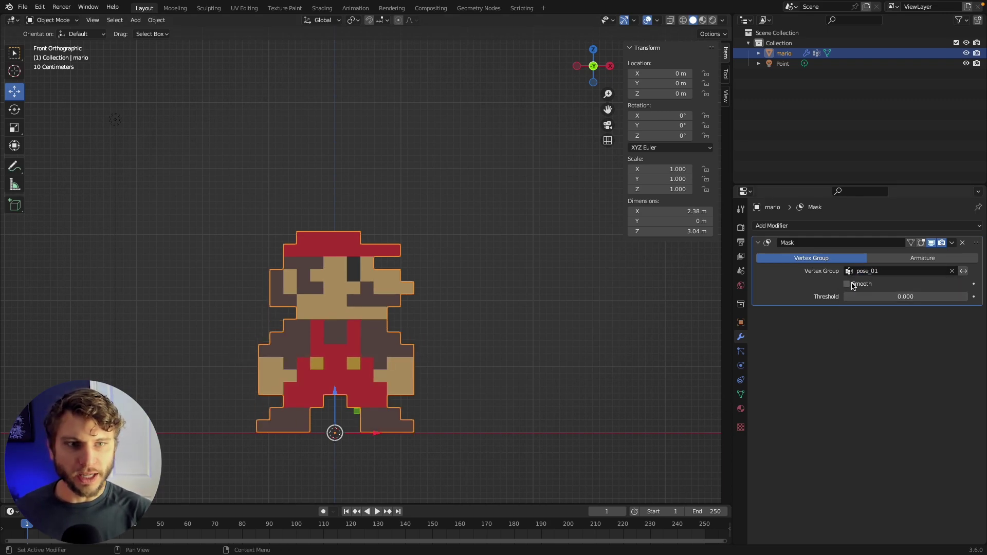
click(853, 271)
click(855, 287)
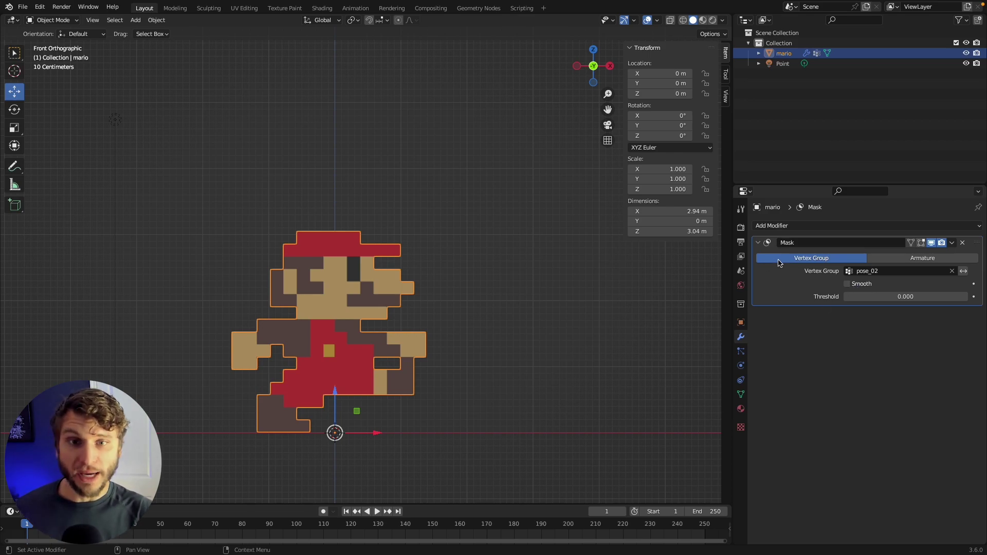
Duplicate the pose_02 mask with the original reassigned to pose_01, and disable the duplicate's viewport display.
click(952, 242)
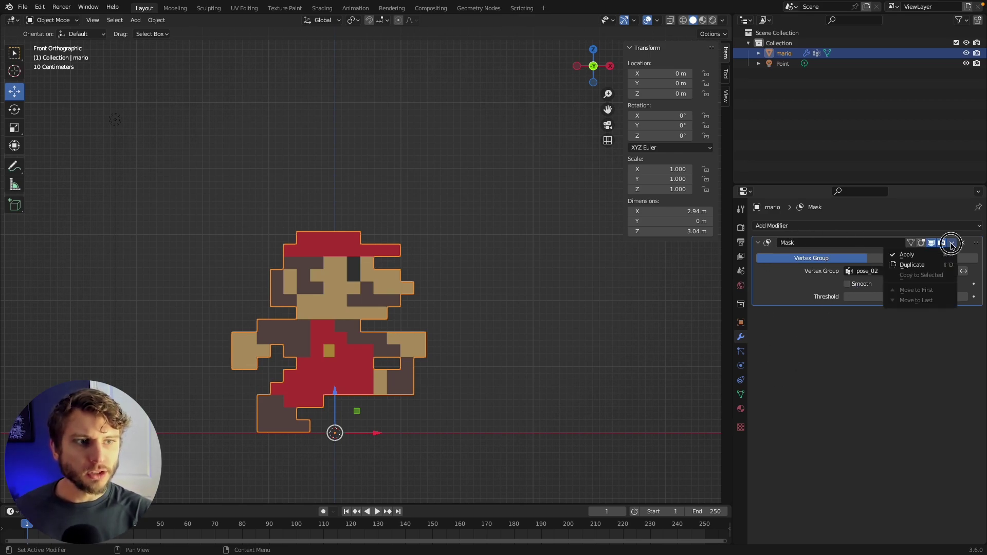
click(920, 263)
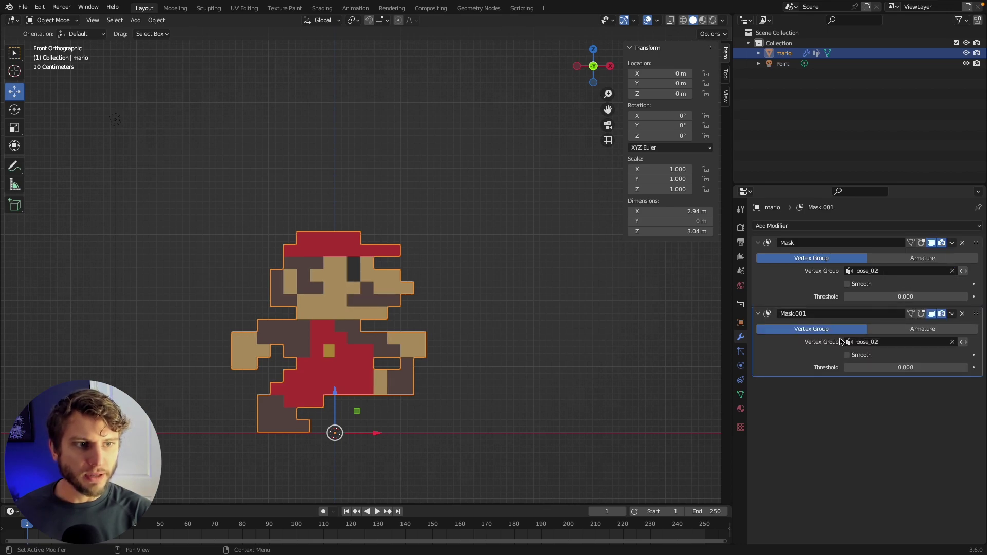
click(854, 271)
click(861, 297)
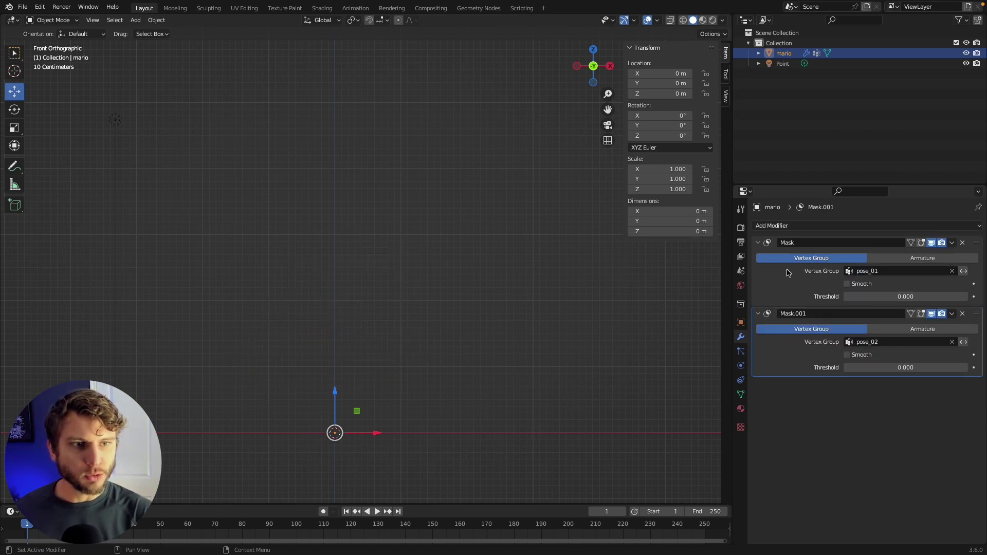
click(932, 314)
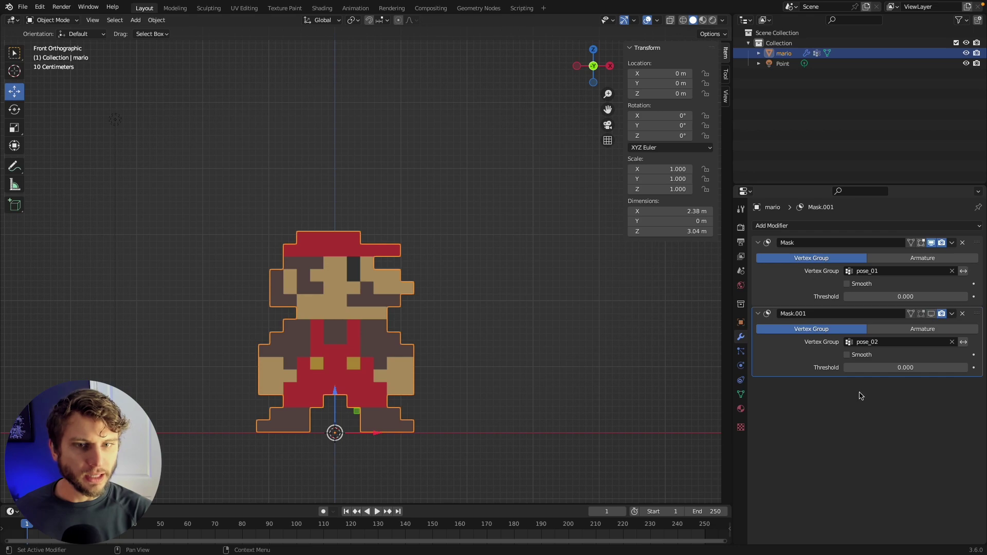
Rename the two Mask modifiers to pose_01 and pose_2, and save the file.
click(798, 243)
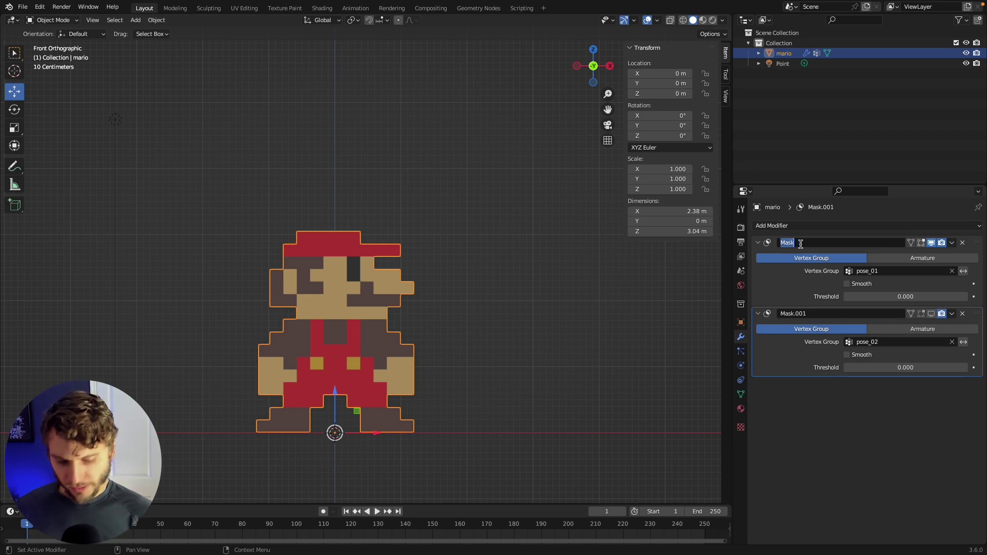
text(pose_01)
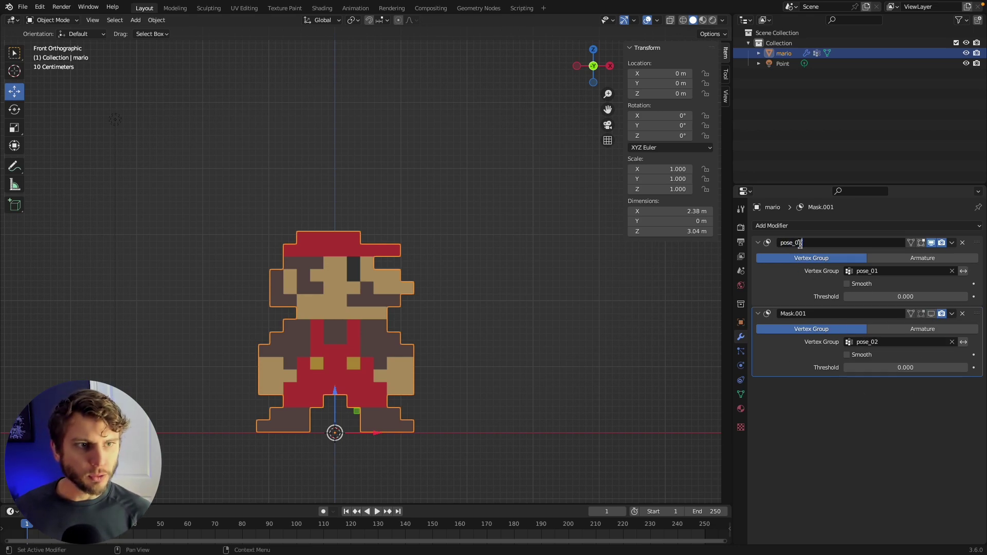
key(Tab)
click(796, 313)
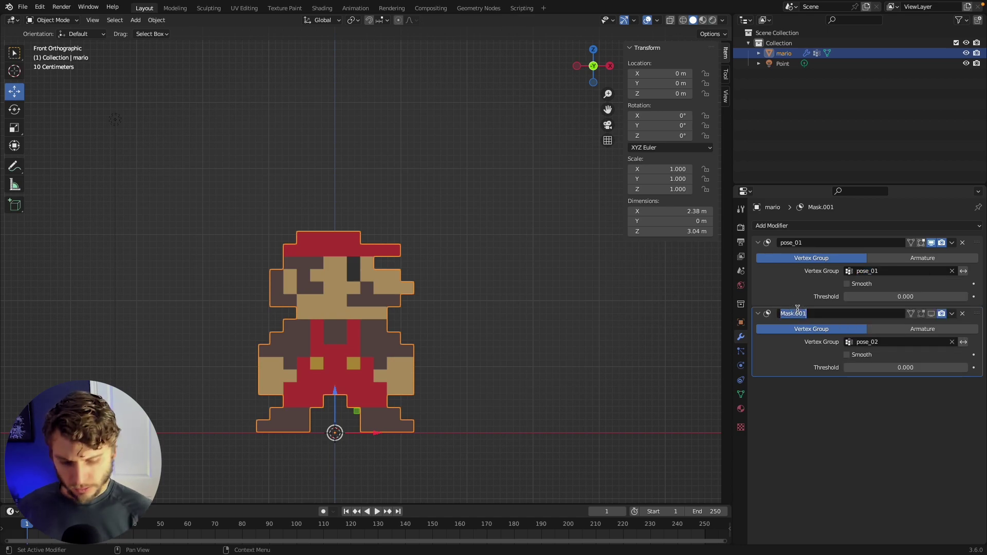
text(pose_2)
key(Return)
key(ctrl+s)
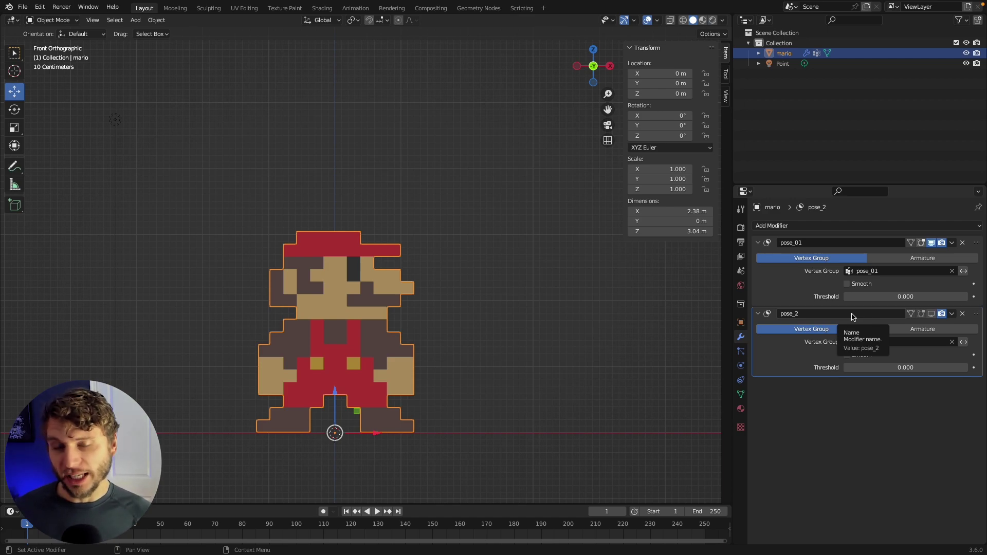
Add an armature at the origin and scale it to about 2.95 so its bone spans Mario's height.
key(shift+a)
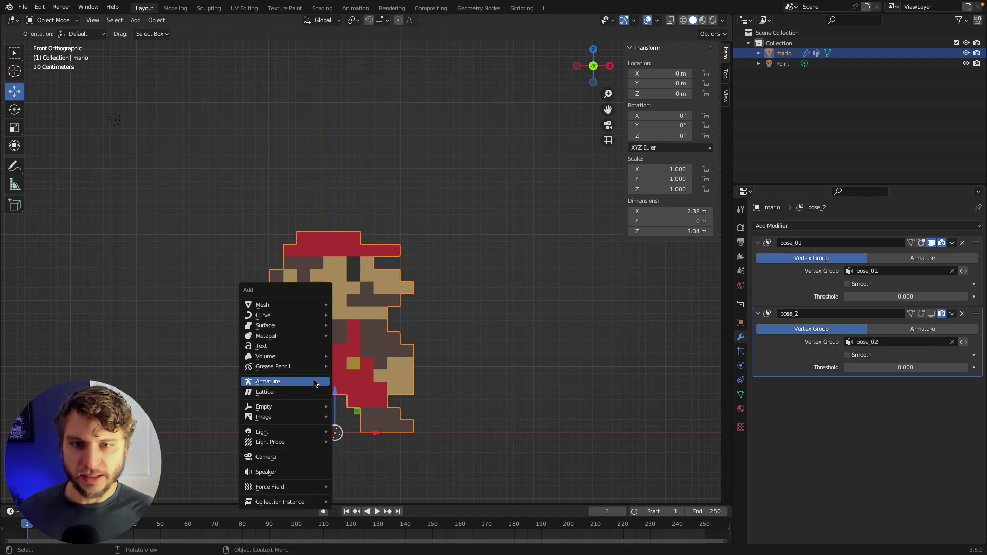
click(288, 380)
key(s)
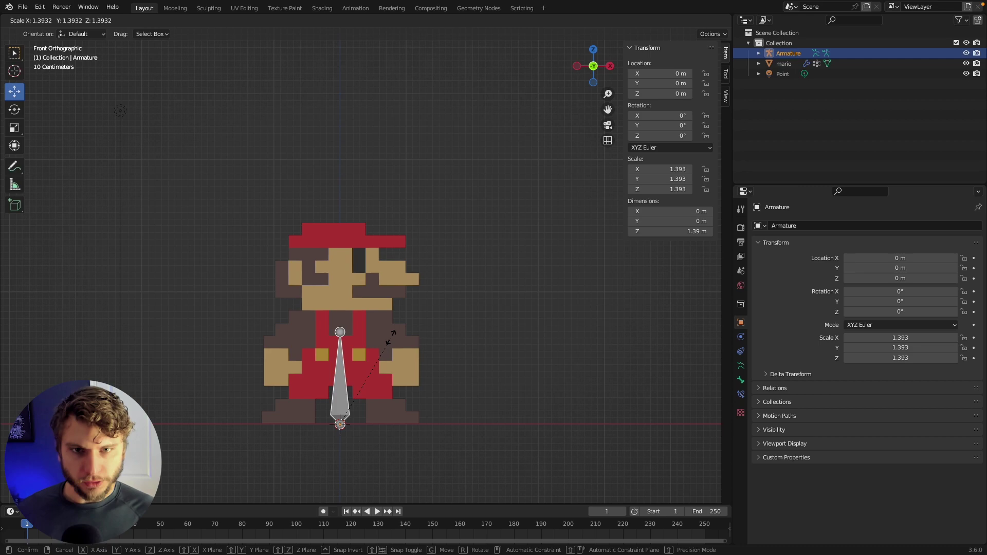
click(410, 222)
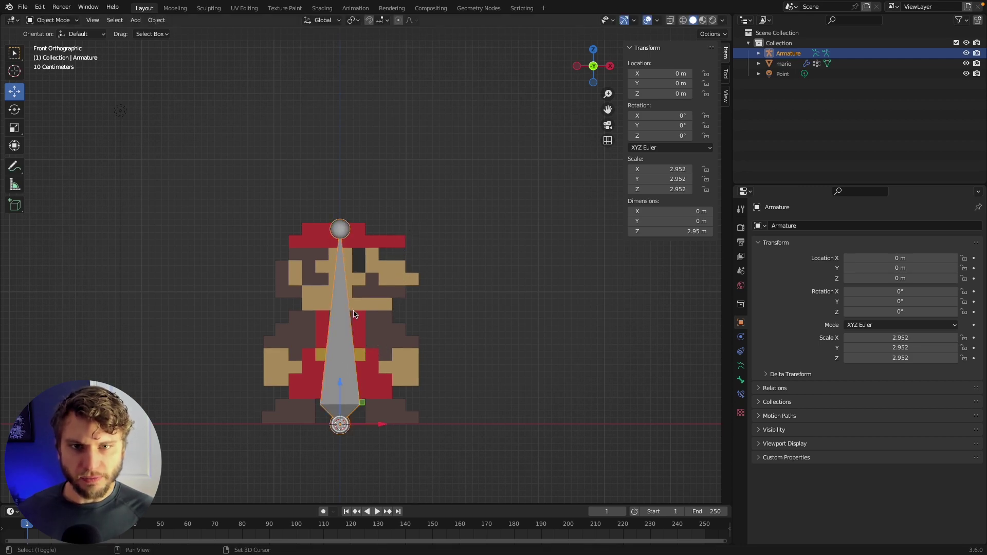
mouse_move(330, 362)
shift+middle_down()
mouse_move(344, 356)
mouse_move(344, 369)
shift+middle_up()
Duplicate the bone in Edit Mode, place the copy above Mario's head and shrink it to about 0.31 m long.
key(Tab)
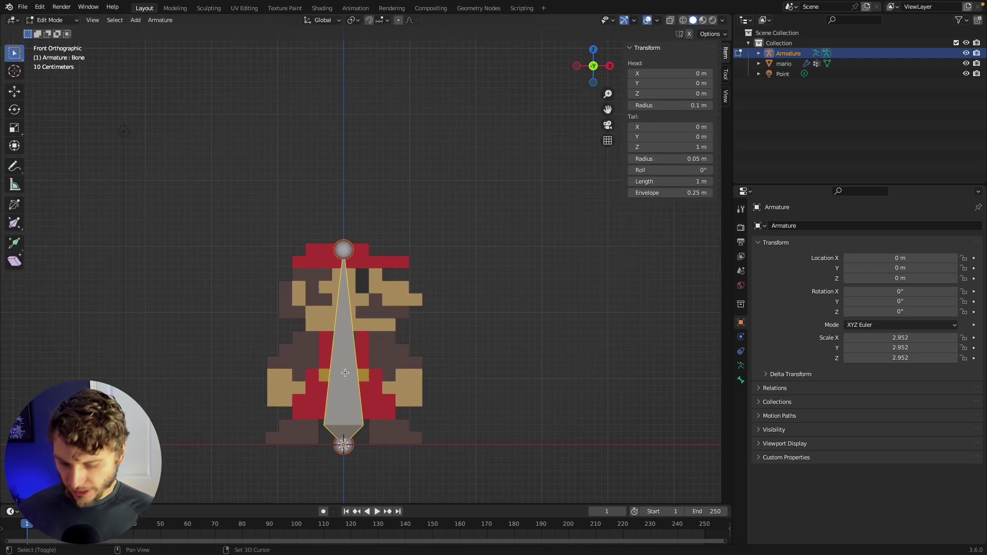
key(shift+d)
right_click(344, 372)
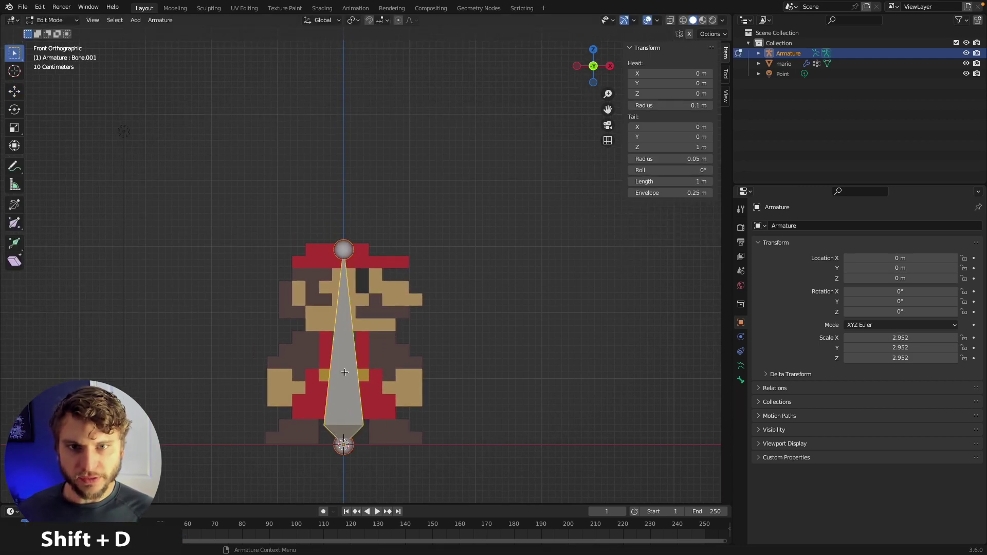
click(14, 91)
drag(339, 310, 353, 108)
key(s)
click(365, 226)
key(s)
click(382, 172)
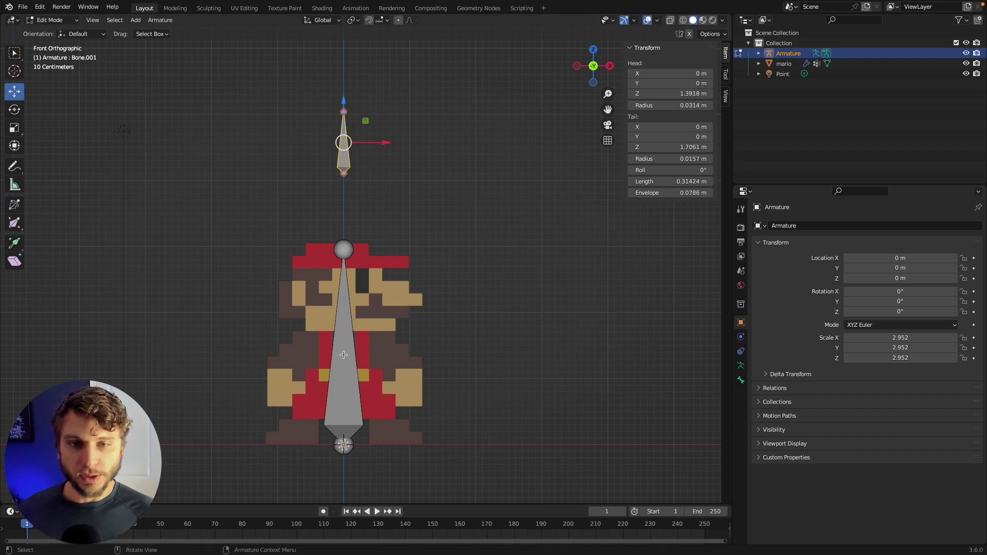
Parent the small upper bone to the main bone with Keep Offset, and return to Object Mode.
shift+click(340, 381)
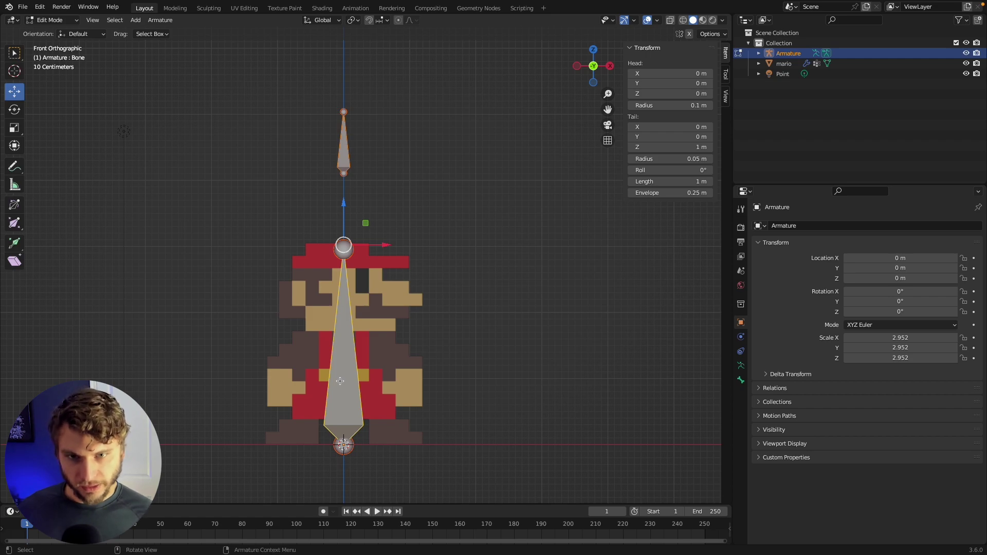
key(ctrl+p)
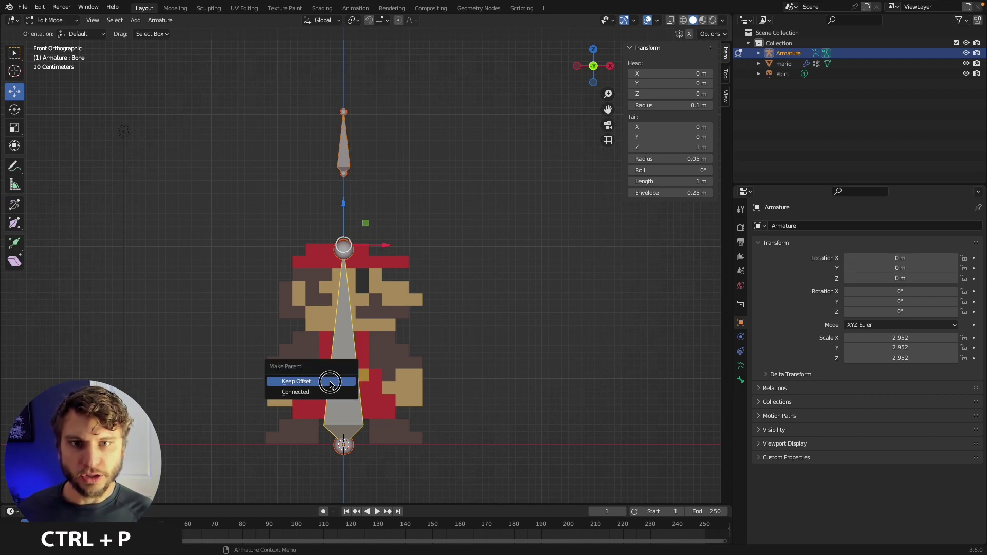
click(330, 382)
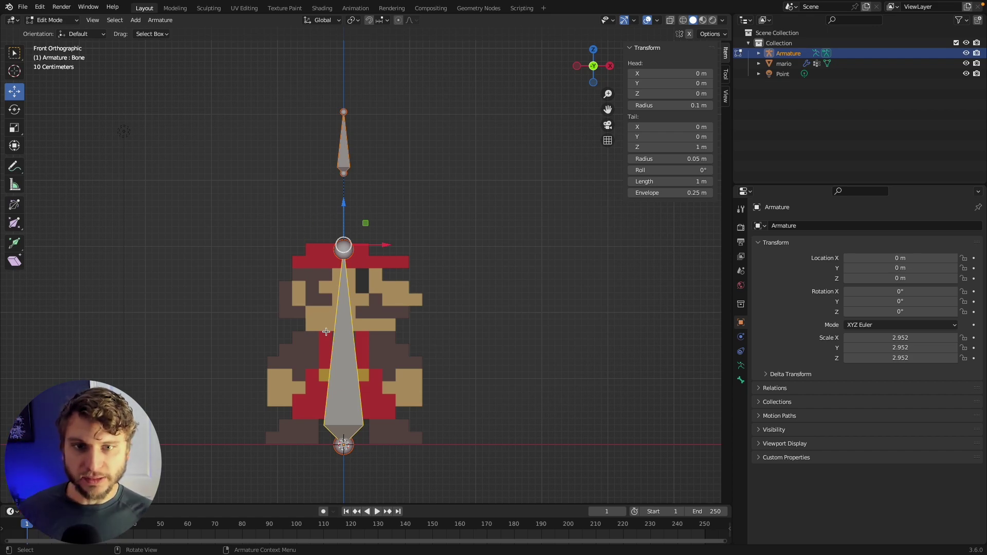
key(Tab)
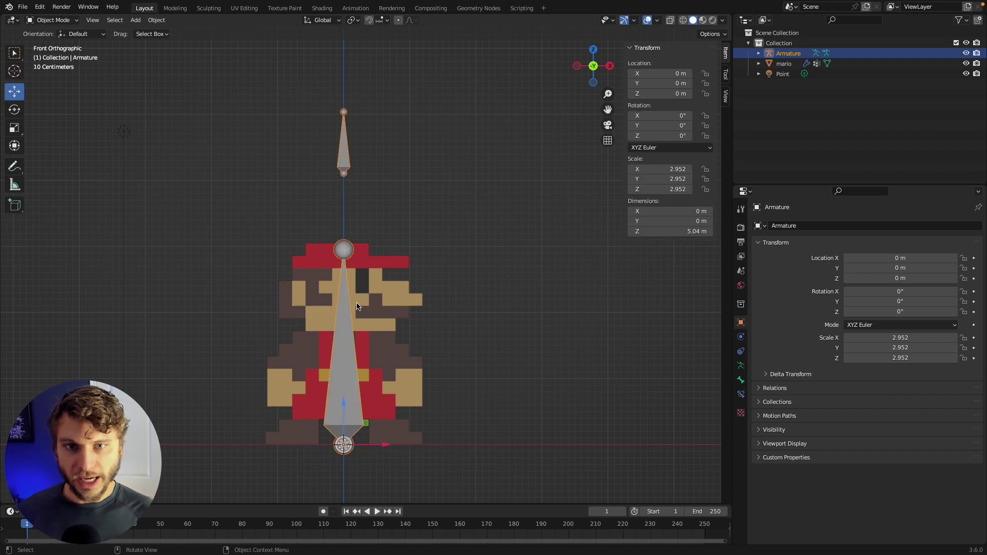
Parent the mario object to the armature with automatic weights.
click(374, 294)
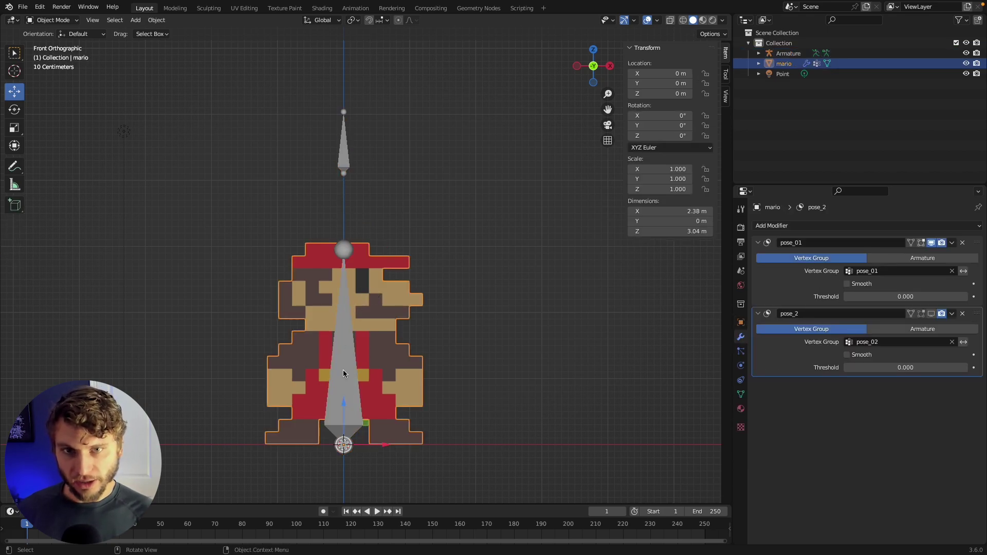
shift+click(348, 387)
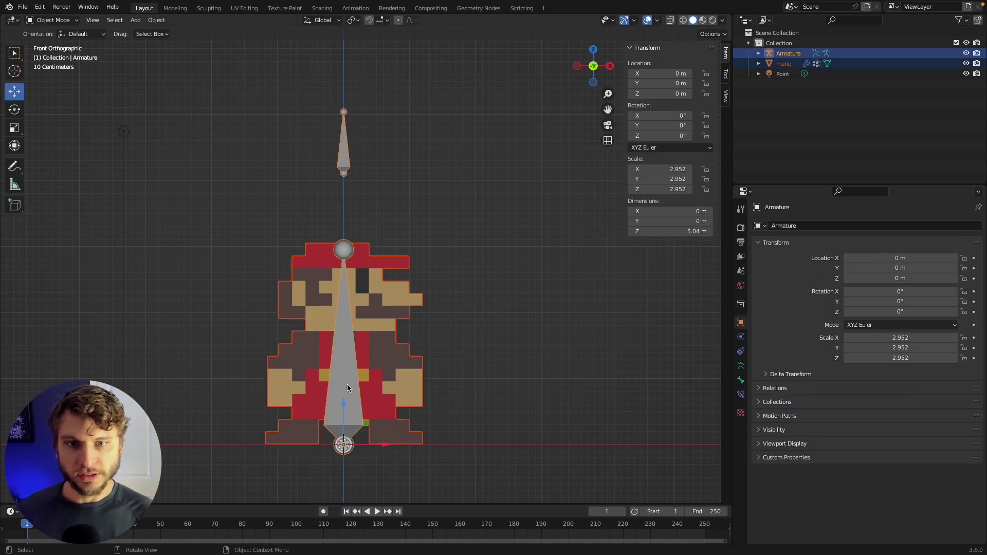
key(ctrl+p)
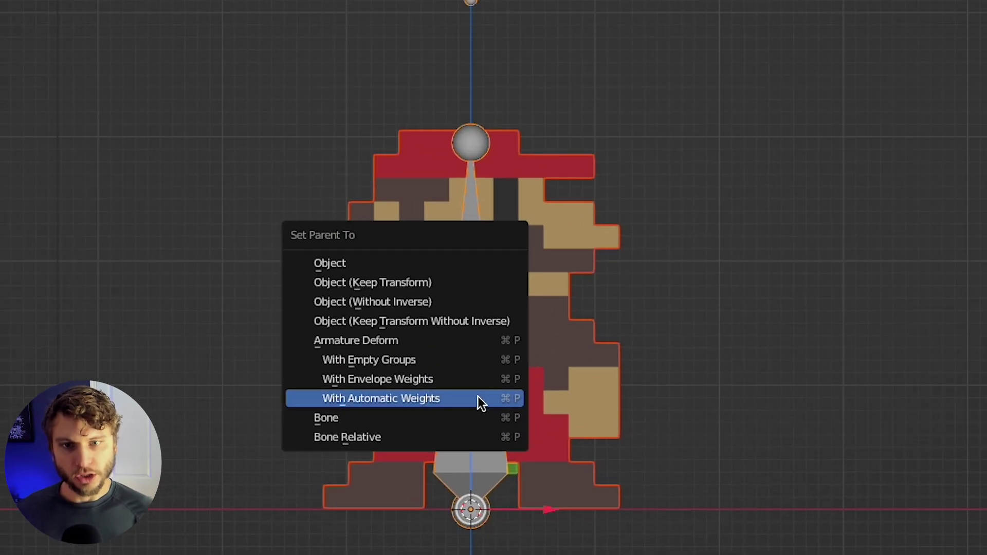
click(452, 397)
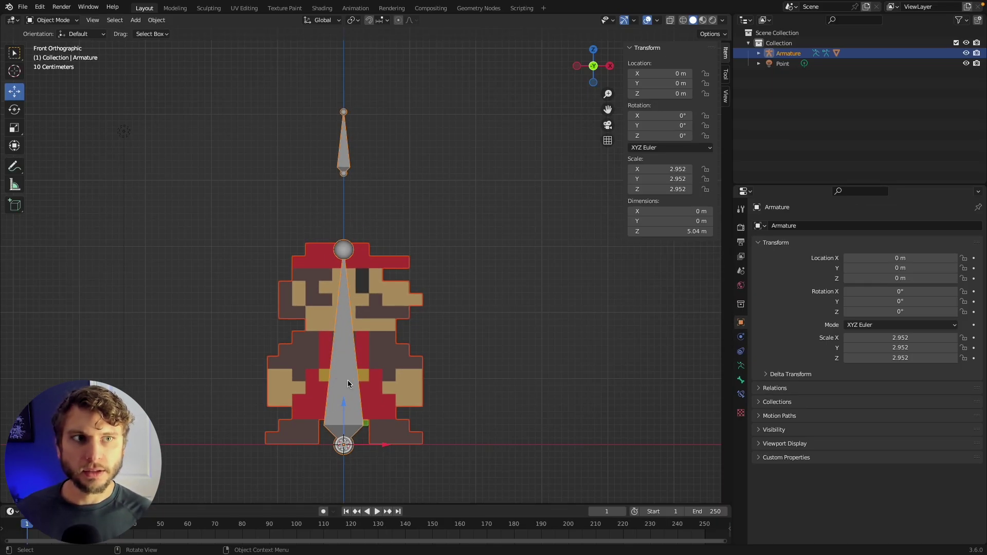
click(351, 364)
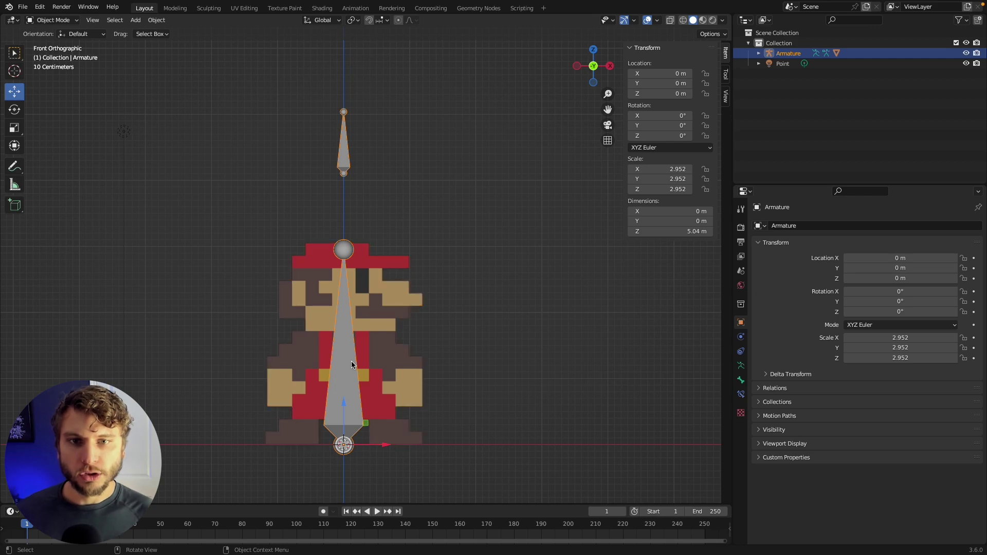
click(393, 279)
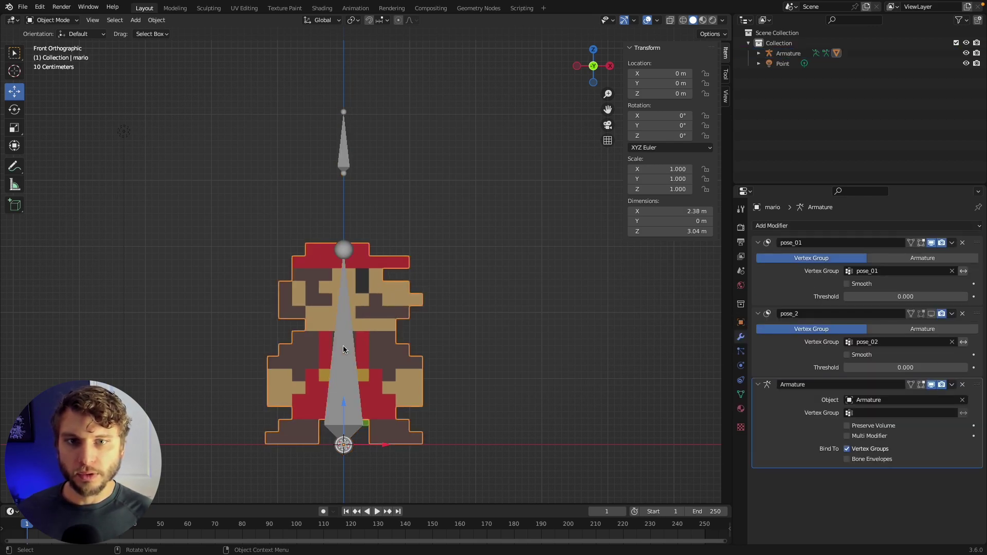
click(340, 350)
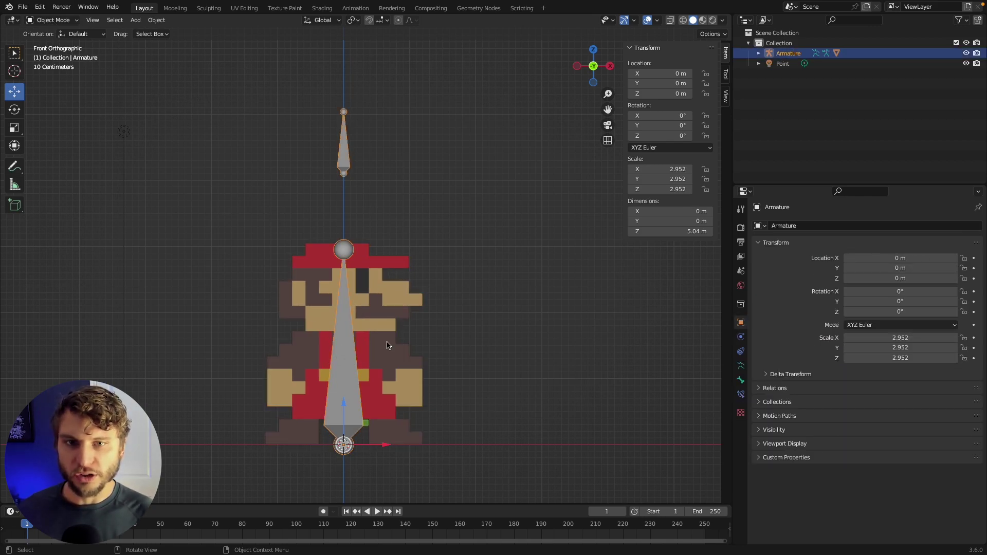
Put the armature in Pose Mode and select the main bone.
click(51, 19)
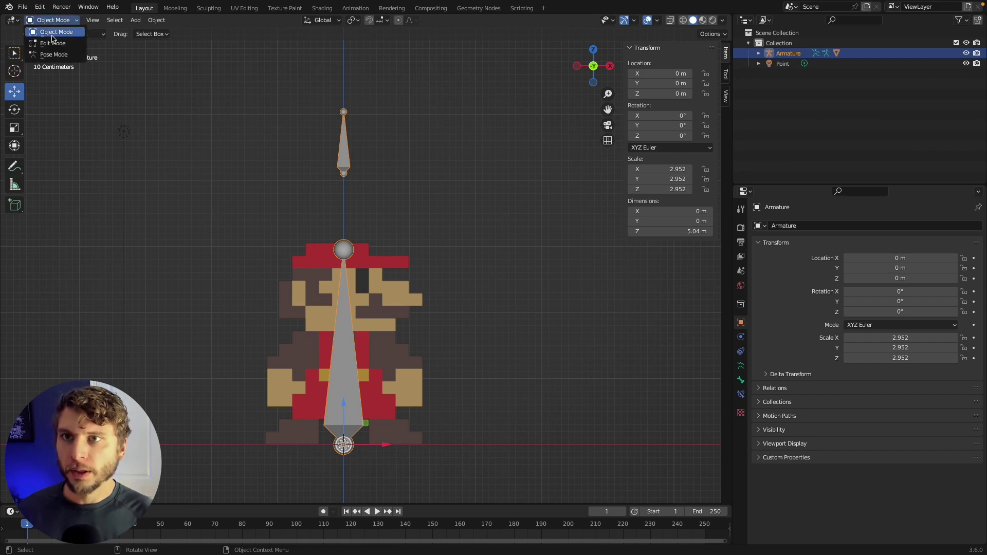
click(49, 54)
click(342, 404)
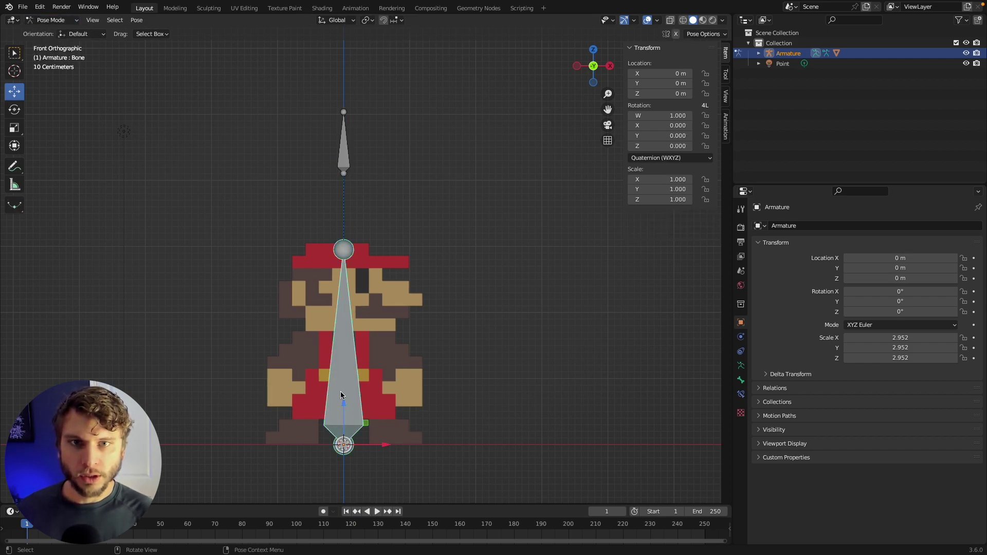
Test the main bone by moving it sideways and scaling it up, and reset its pose.
drag(379, 443, 369, 423)
key(s)
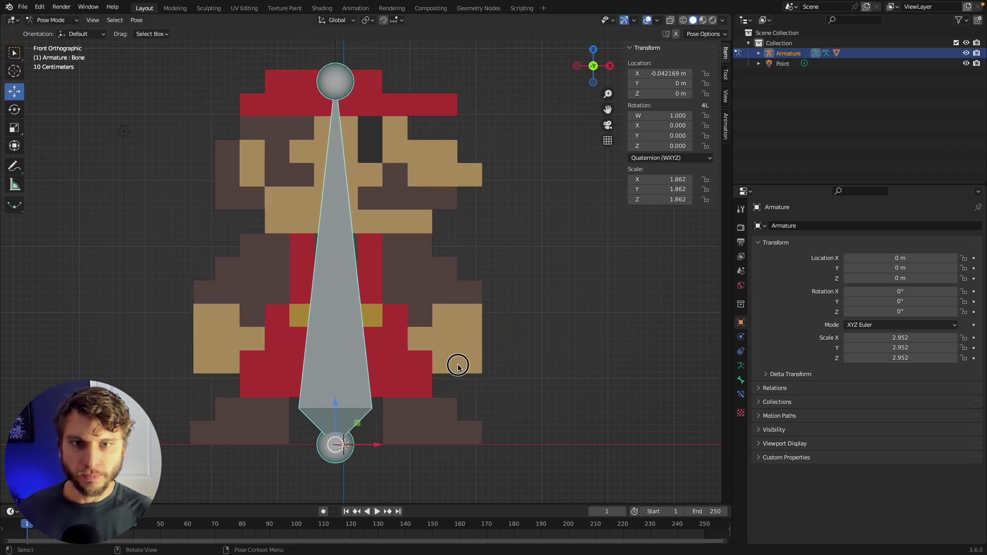
key(Escape)
key(alt+g)
Box-select the small control bone above Mario's head.
click(344, 149)
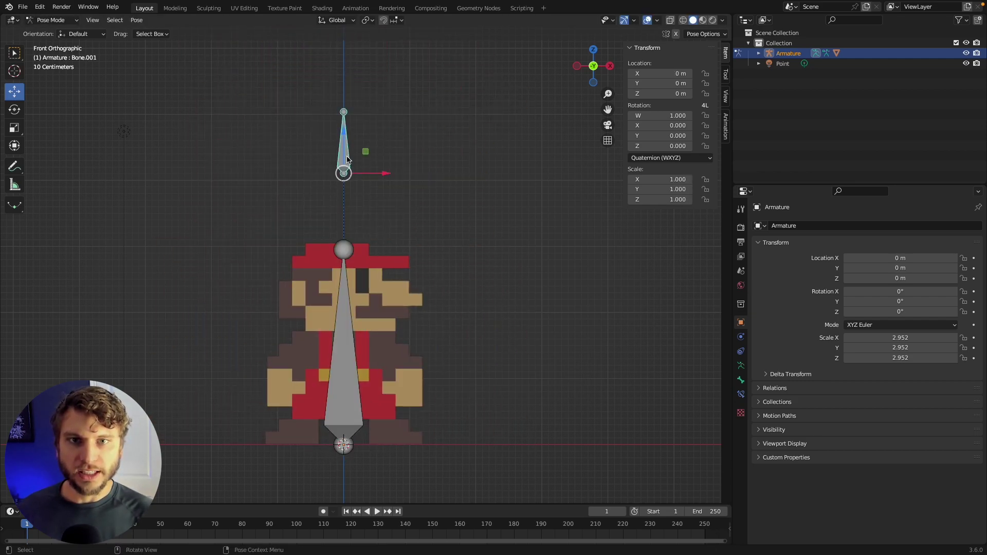
drag(477, 99, 240, 190)
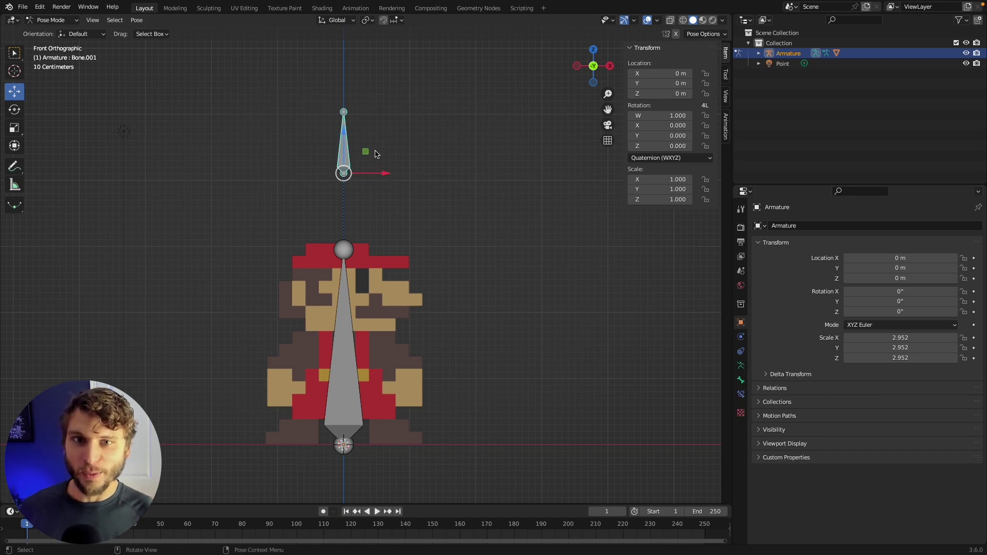
drag(422, 95, 236, 195)
click(338, 356)
drag(433, 138, 211, 190)
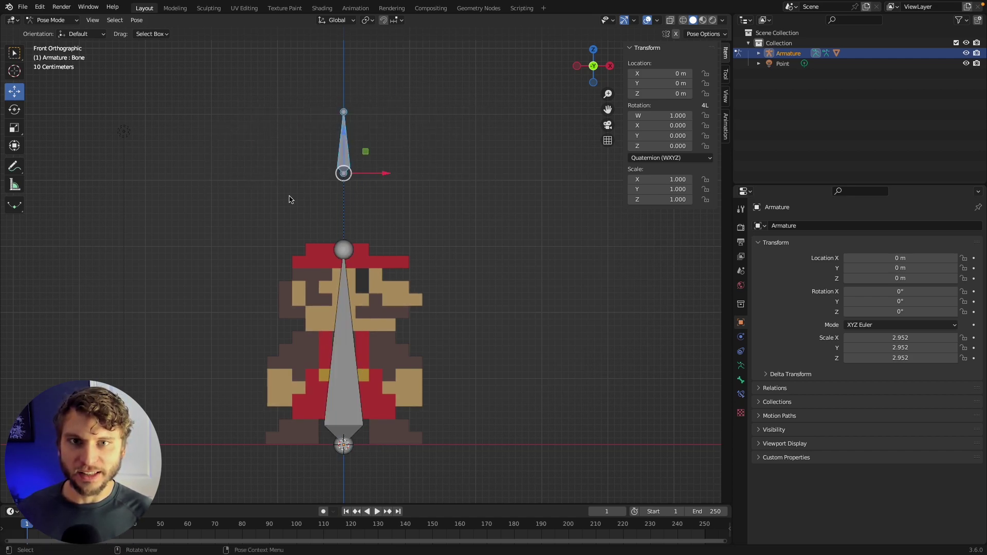
click(340, 354)
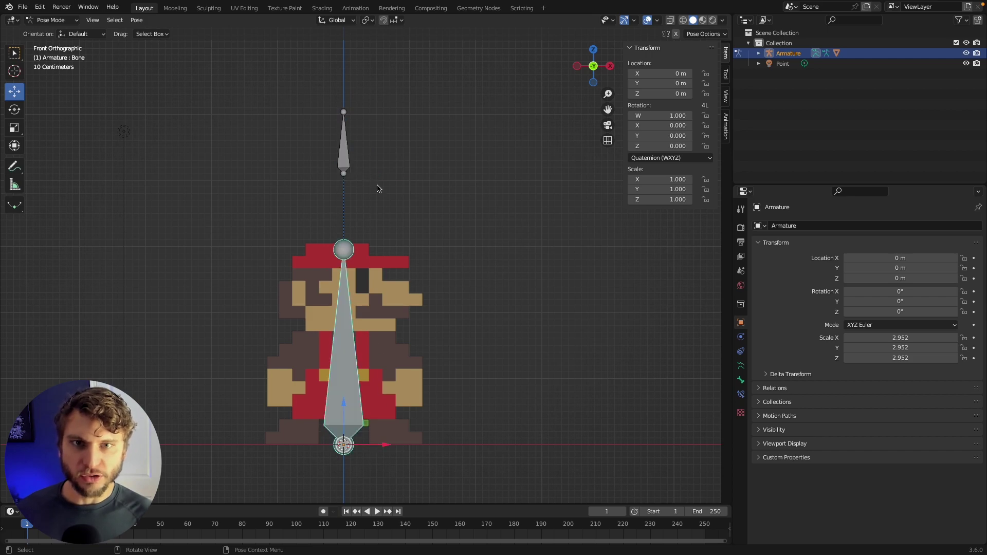
drag(418, 114, 259, 178)
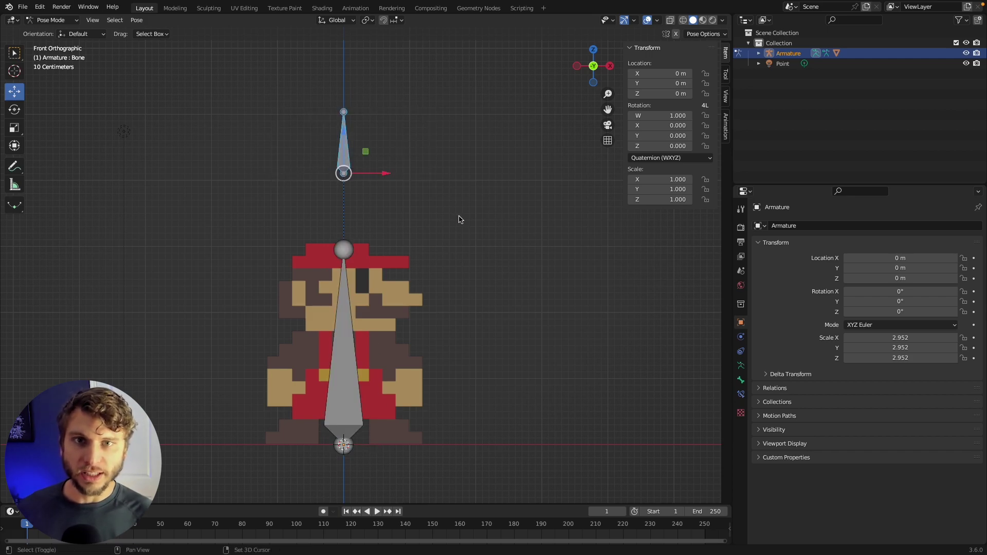
shift+middle_drag(445, 223, 420, 233)
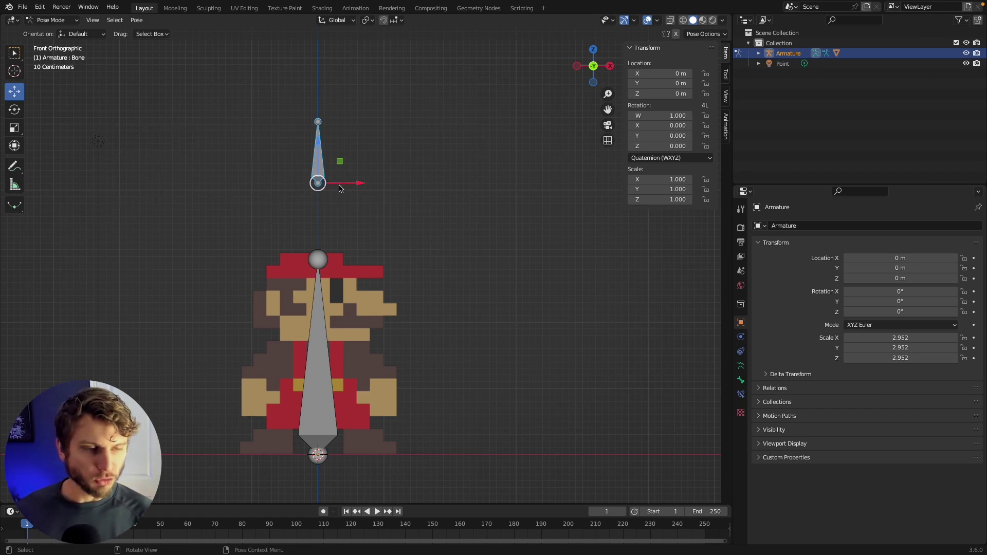
Add a new custom property to the active bone, named Bone.
click(740, 381)
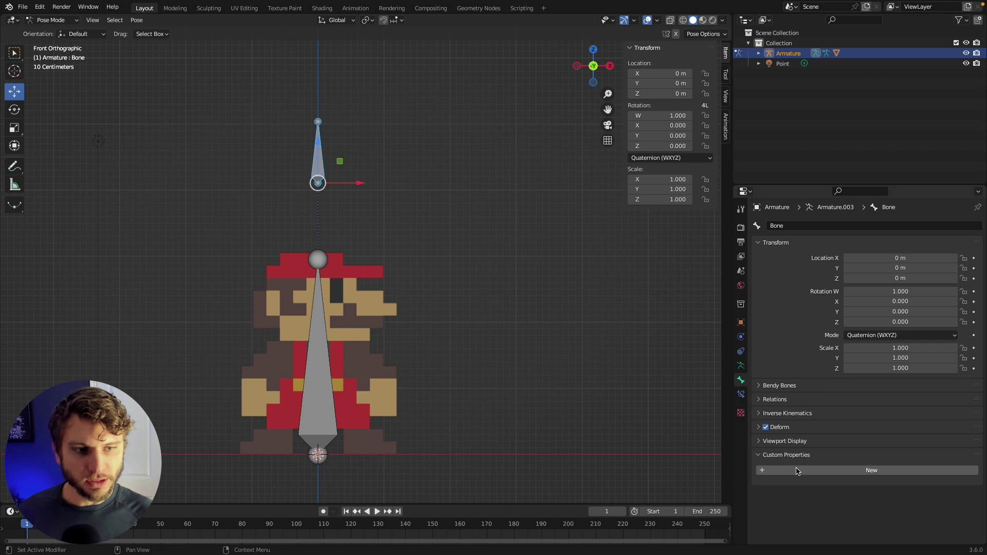
click(827, 474)
key(n)
key(n)
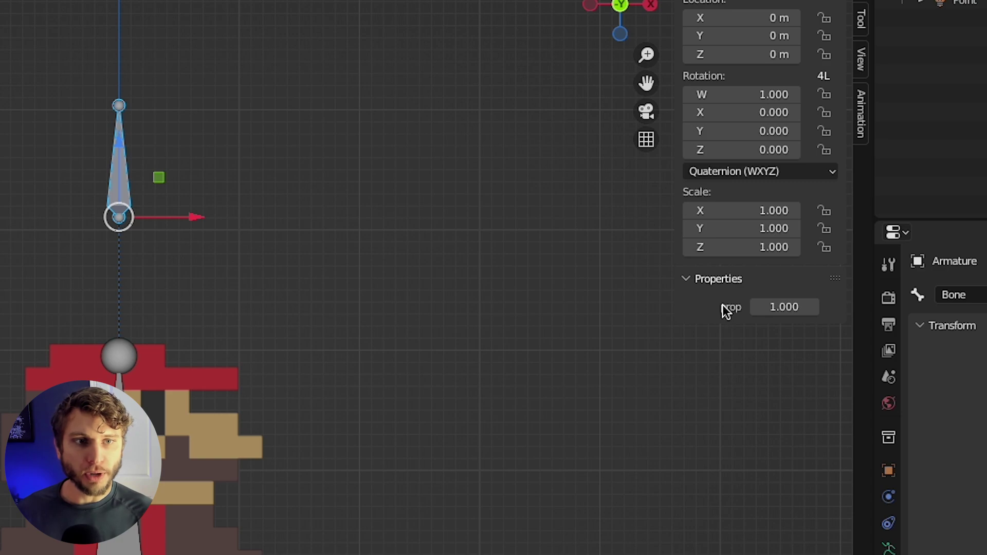
Compare the custom properties of the main bone and the small upper bone.
click(631, 216)
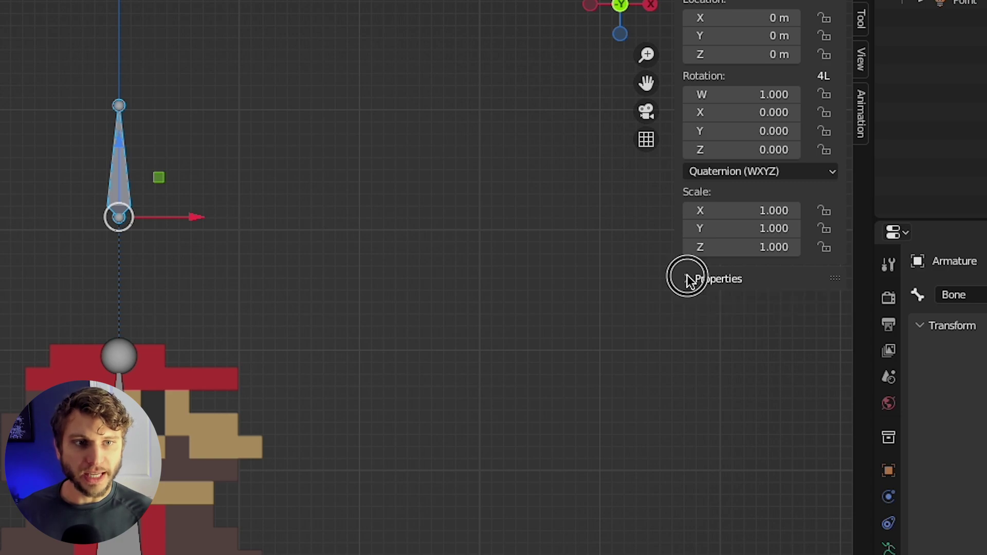
click(697, 280)
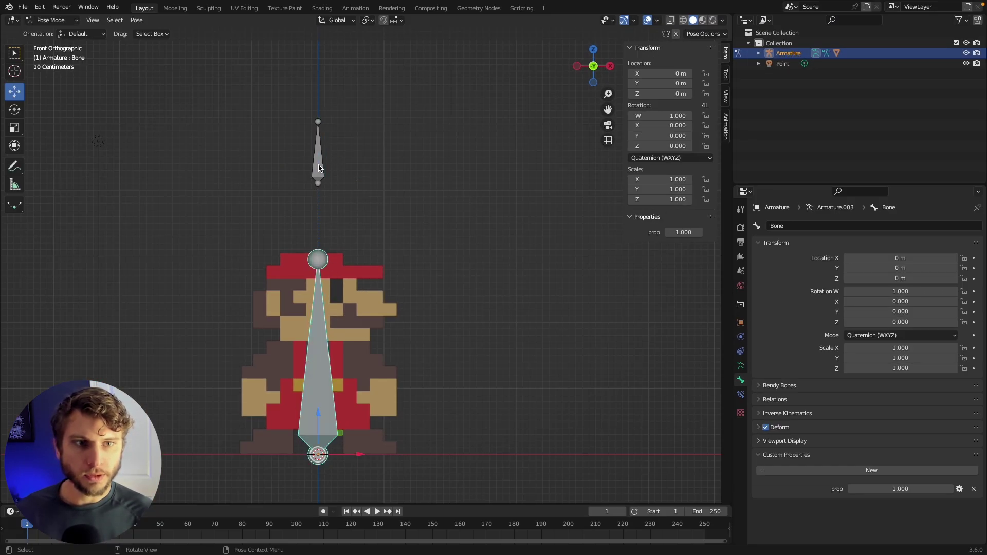
click(319, 168)
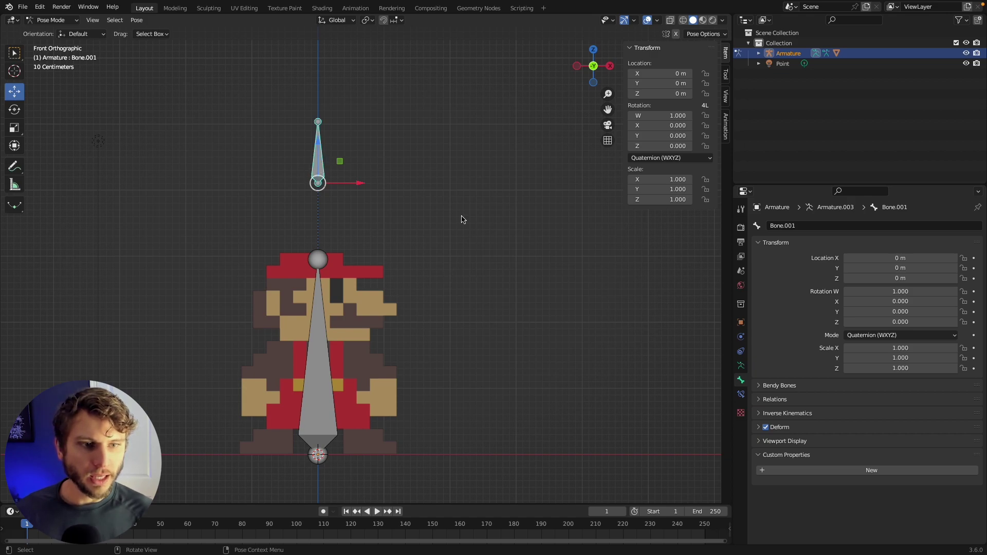
Remove the custom property from the main bone and add a new custom property to the small upper bone instead.
click(324, 366)
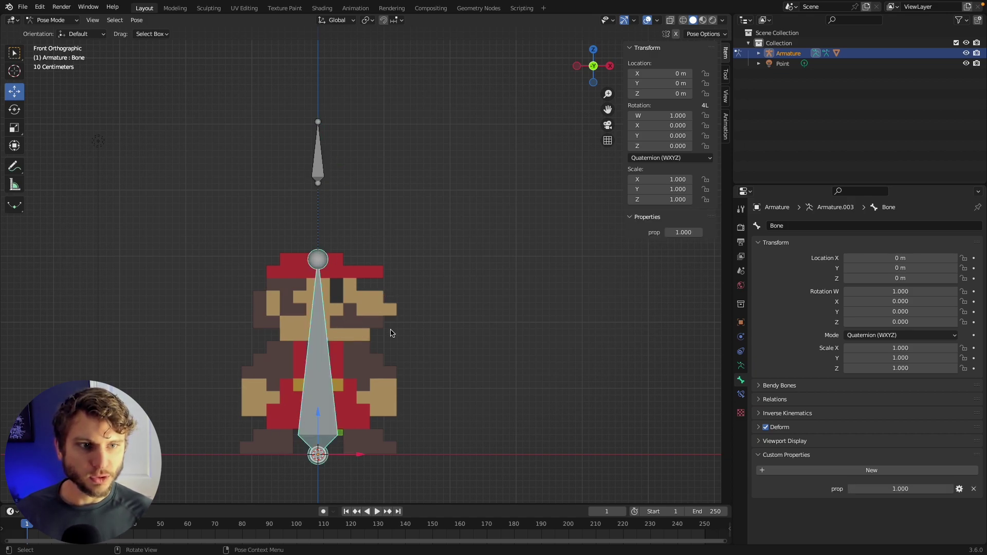
click(973, 488)
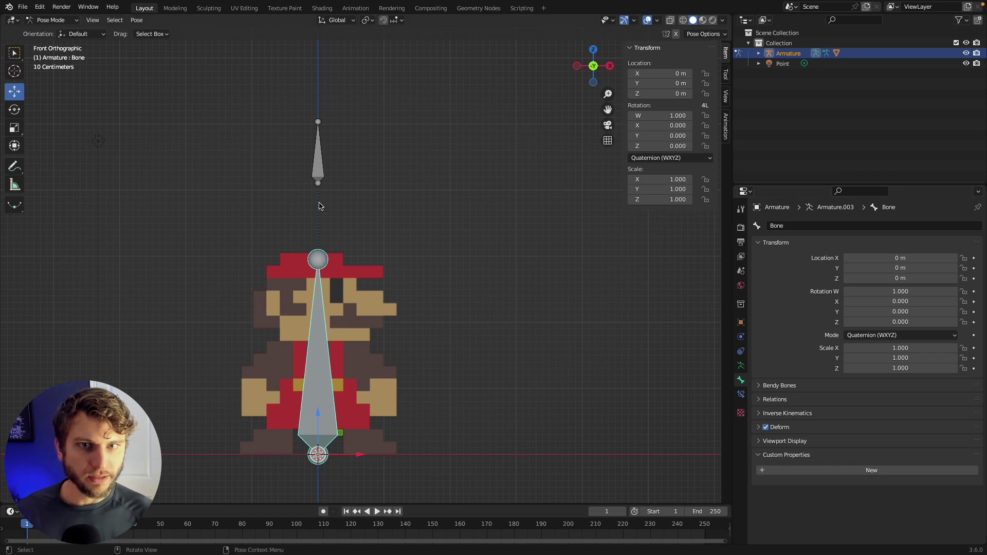
click(313, 174)
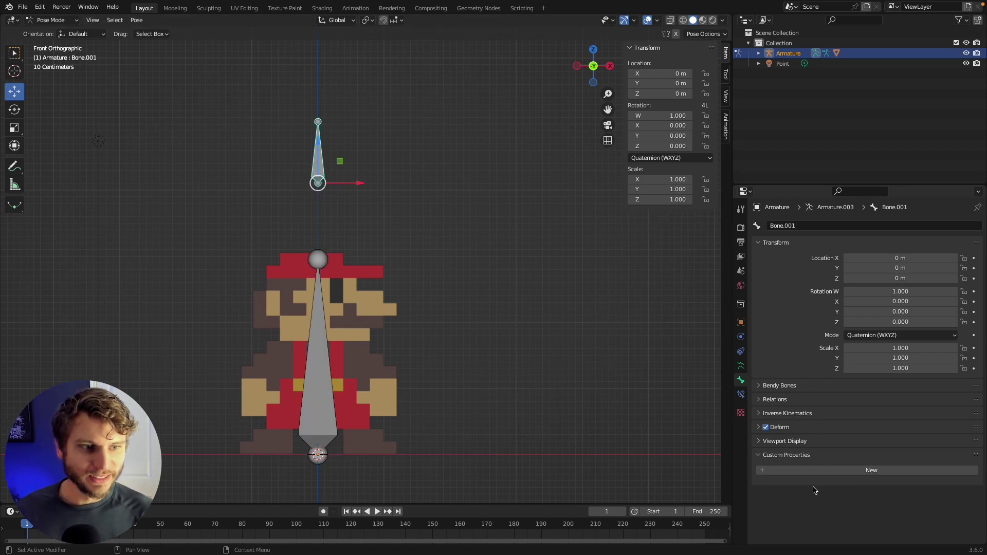
click(849, 476)
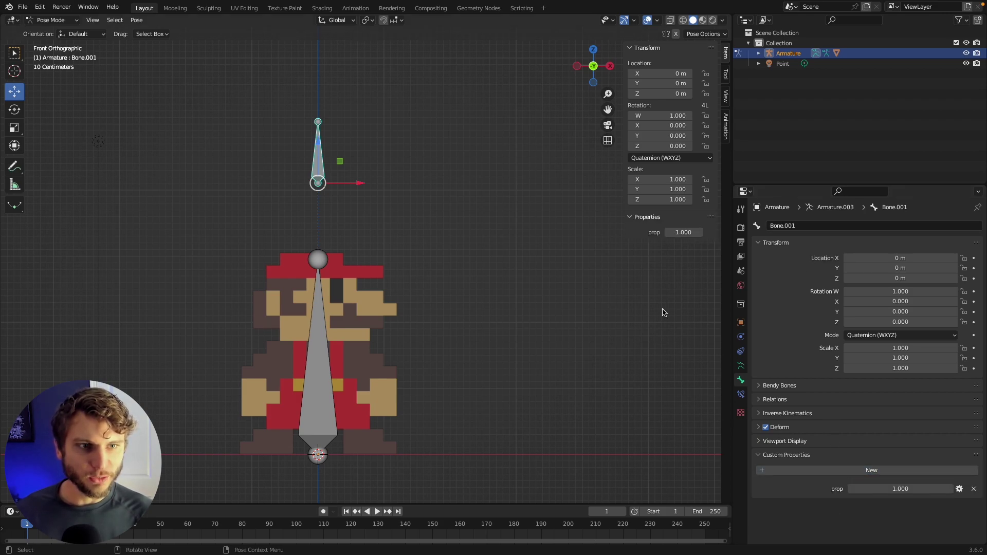
click(319, 356)
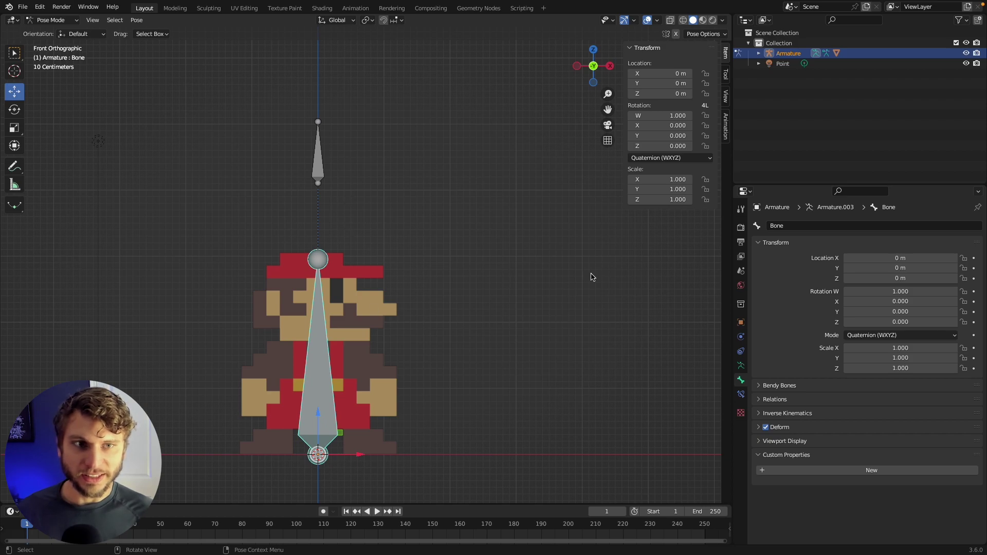
Configure the small upper bone's custom property as an integer named POSE with default 1, minimum 1 and maximum 3.
click(308, 166)
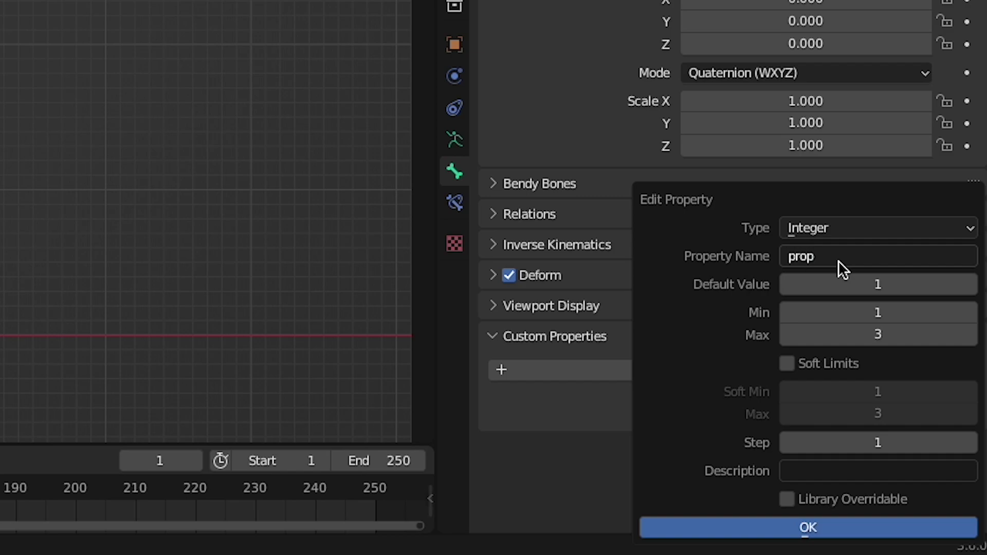
click(839, 257)
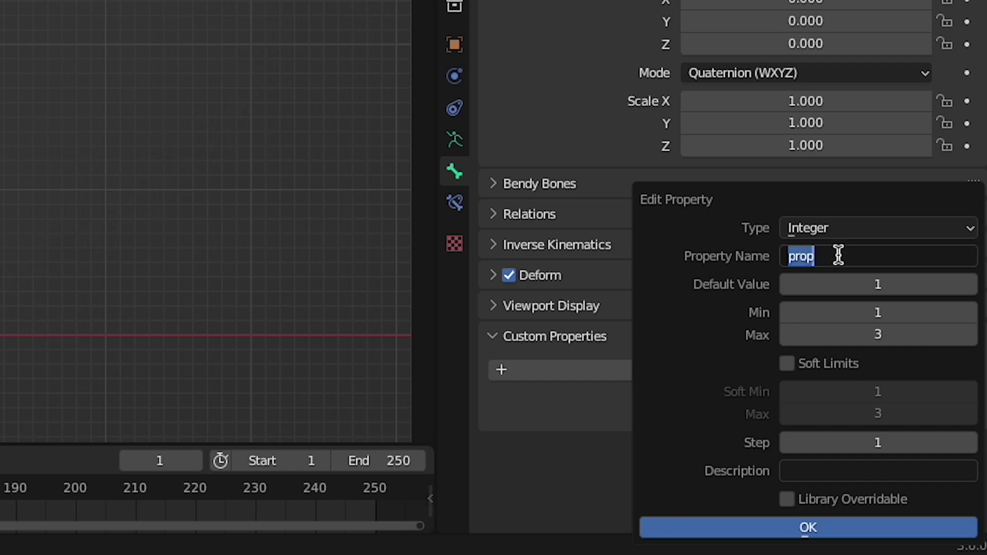
text(POSE)
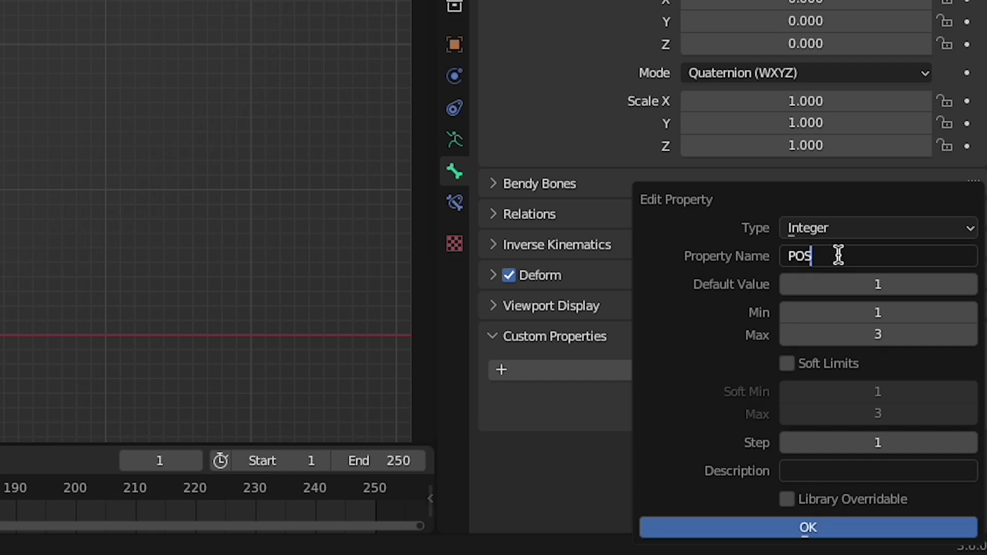
click(677, 529)
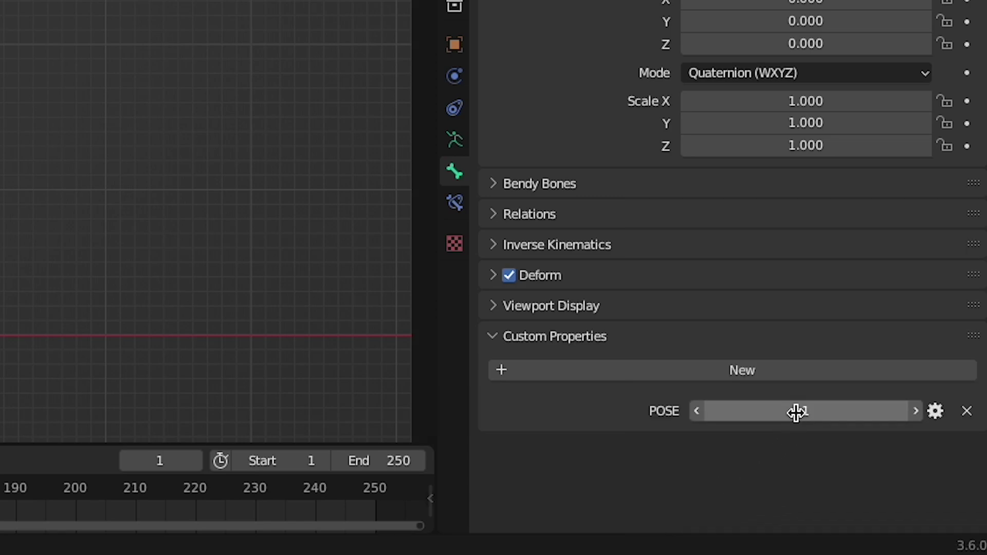
Copy the POSE property as a new driver and paste it onto the viewport visibility of the Mario mesh's pose_01 Mask modifier in Object Mode.
right_click(796, 411)
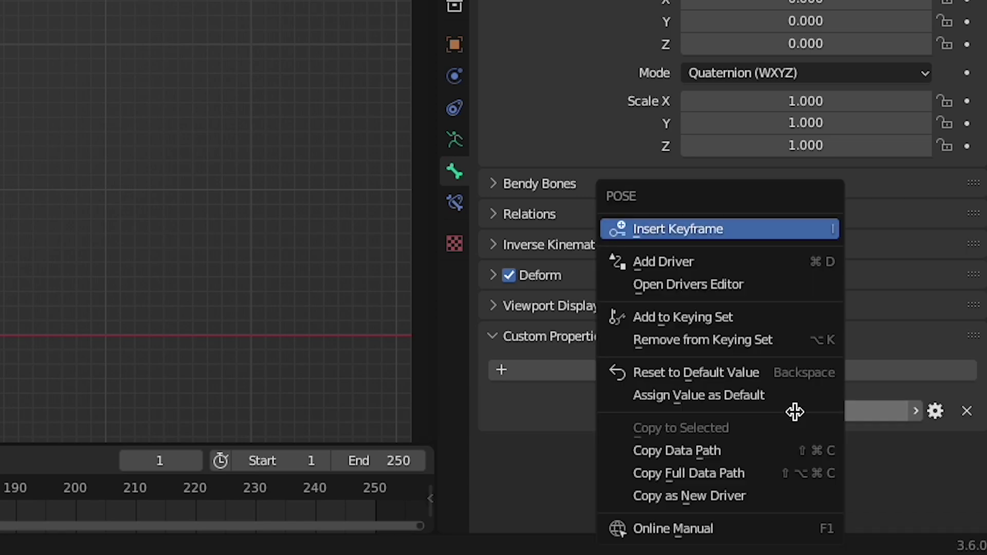
click(754, 496)
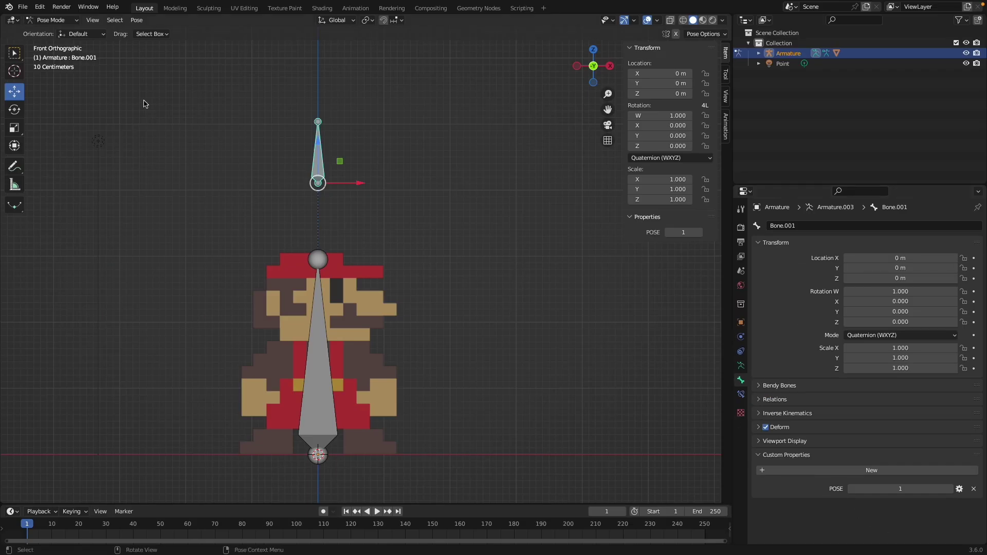
click(52, 20)
click(49, 29)
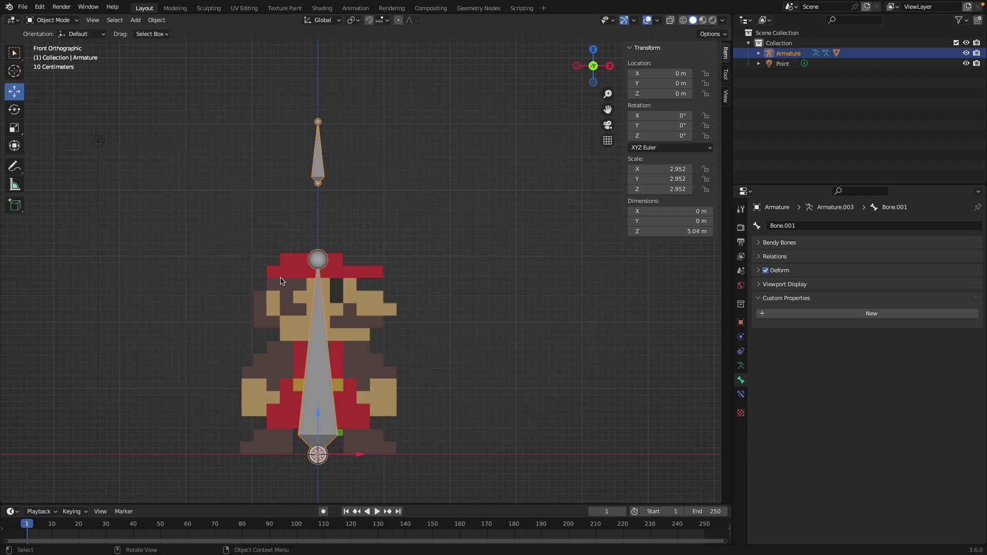
click(279, 282)
click(740, 337)
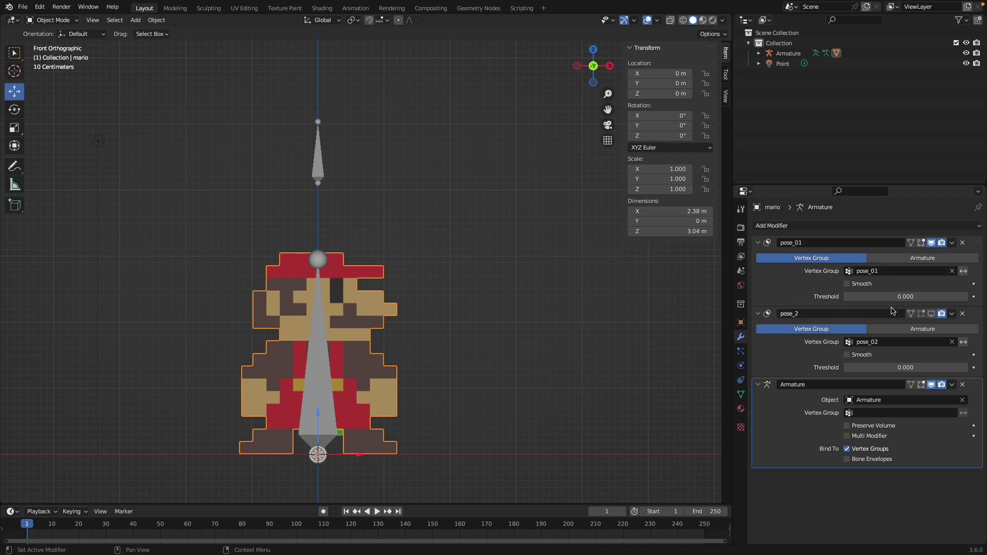
right_click(930, 249)
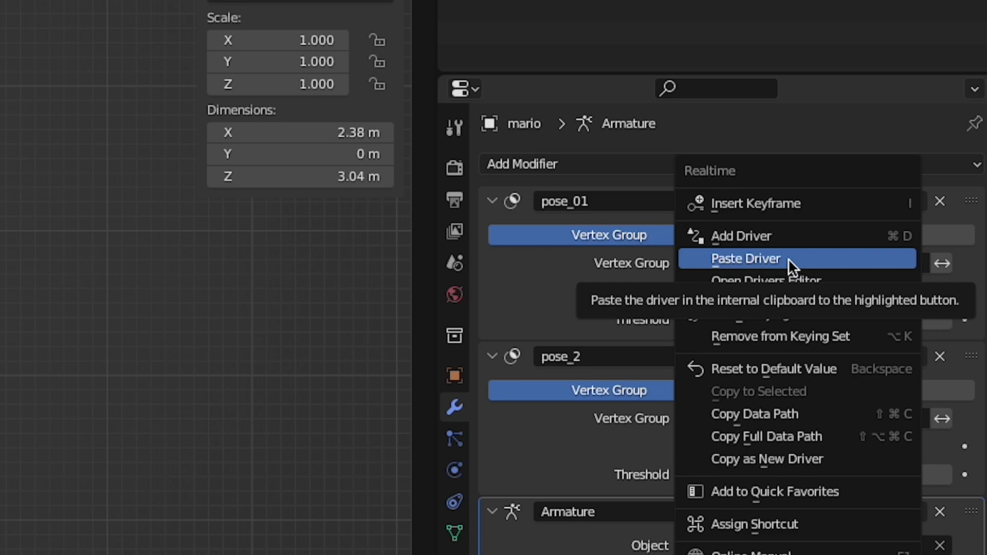
click(788, 258)
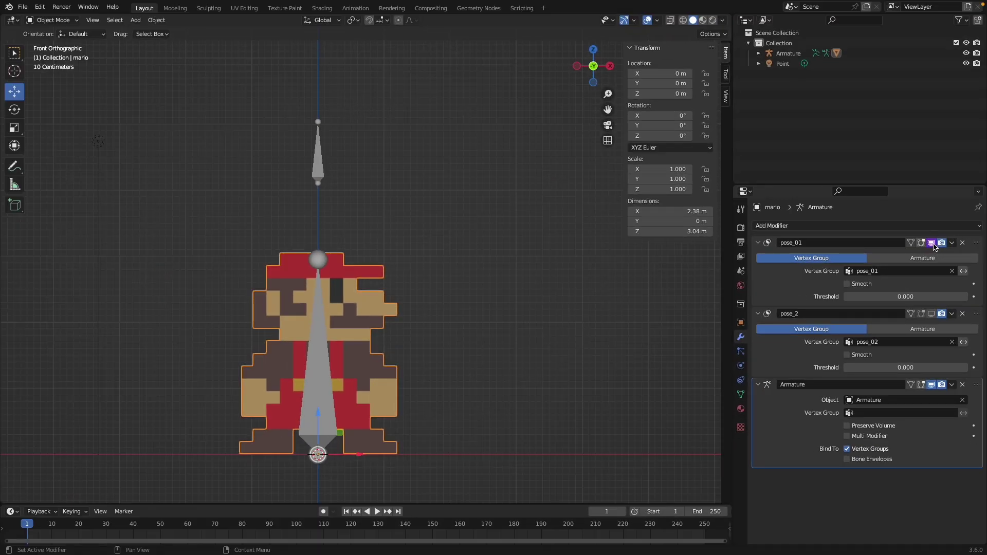
Edit the driver on the pose_01 modifier's viewport visibility and set its type to Scripted Expression.
right_click(932, 245)
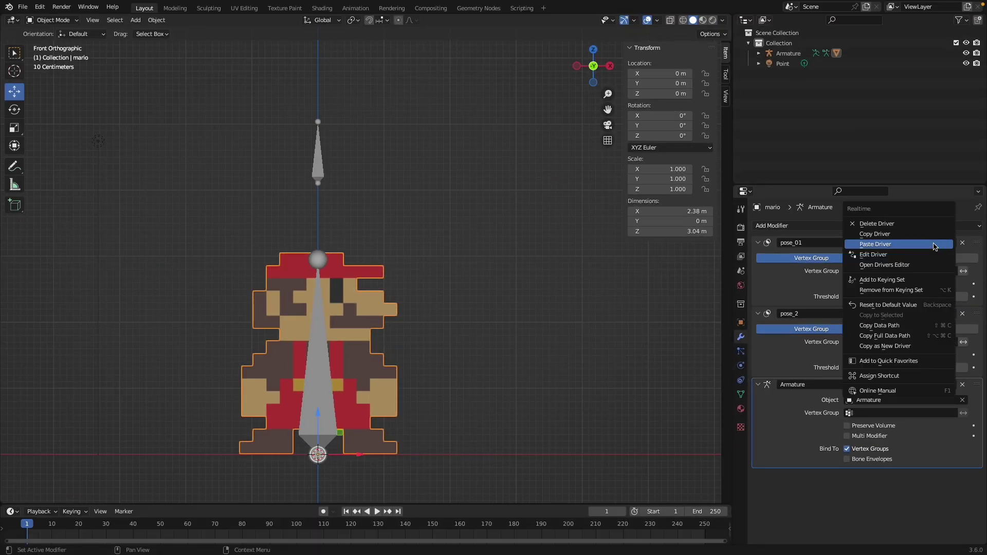
click(897, 255)
drag(870, 214, 499, 190)
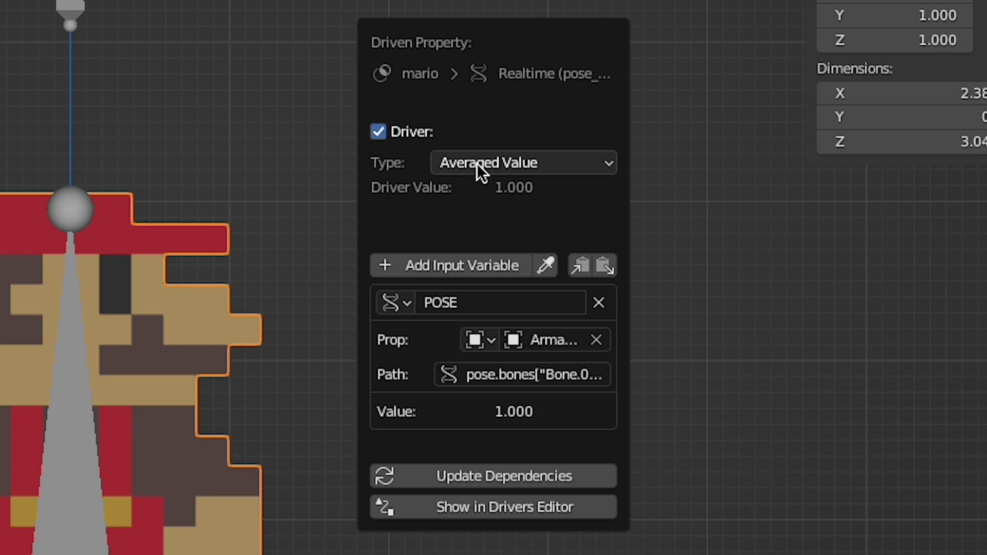
click(501, 242)
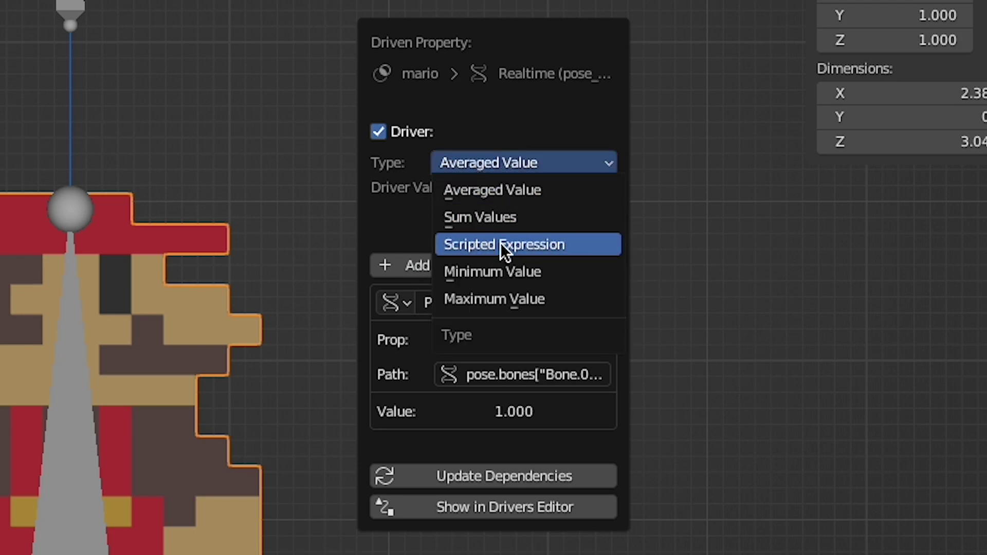
click(486, 240)
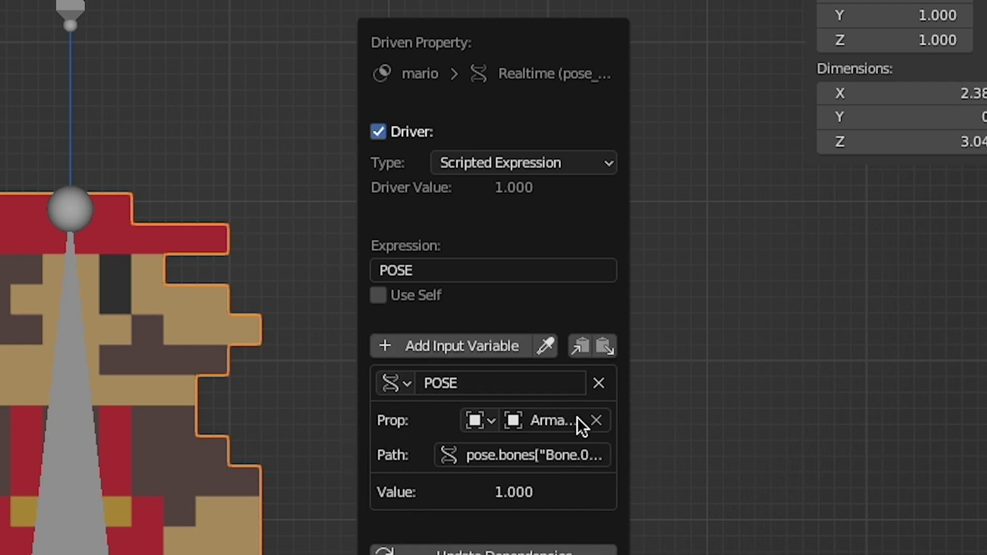
Open the pose_01 driver's expression for editing in front of POSE.
click(448, 267)
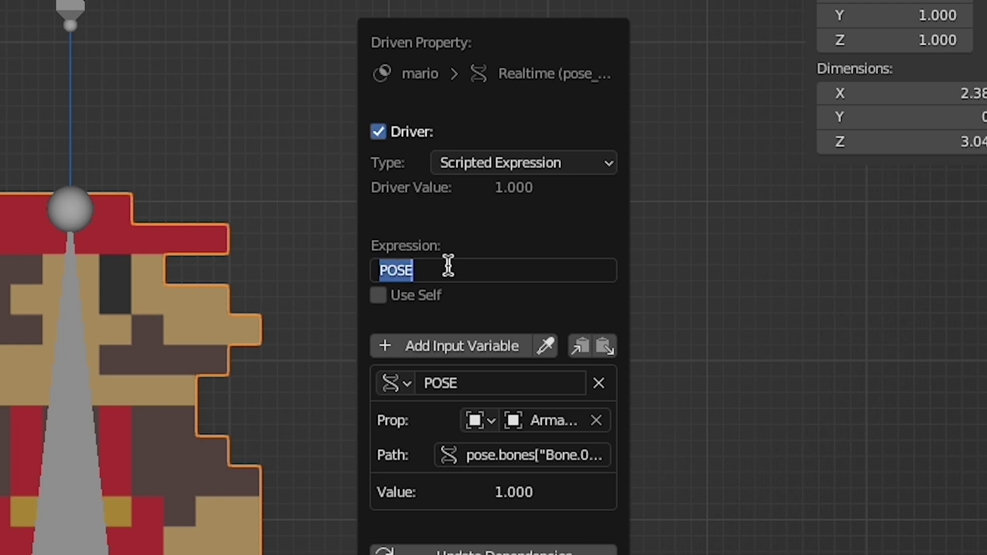
key(Home)
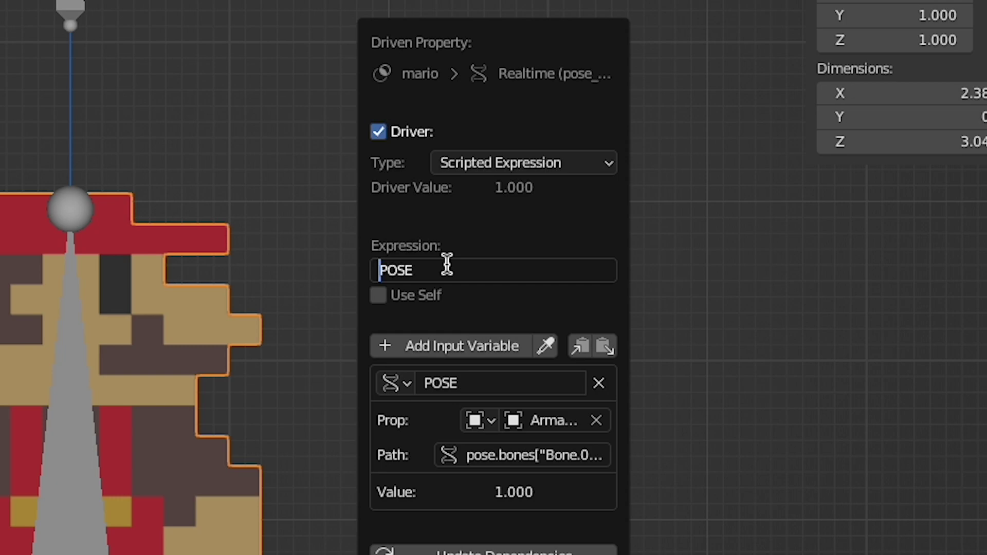
Set the pose_01 driver's expression to "1 if POSE == 1 else 0".
text(1)
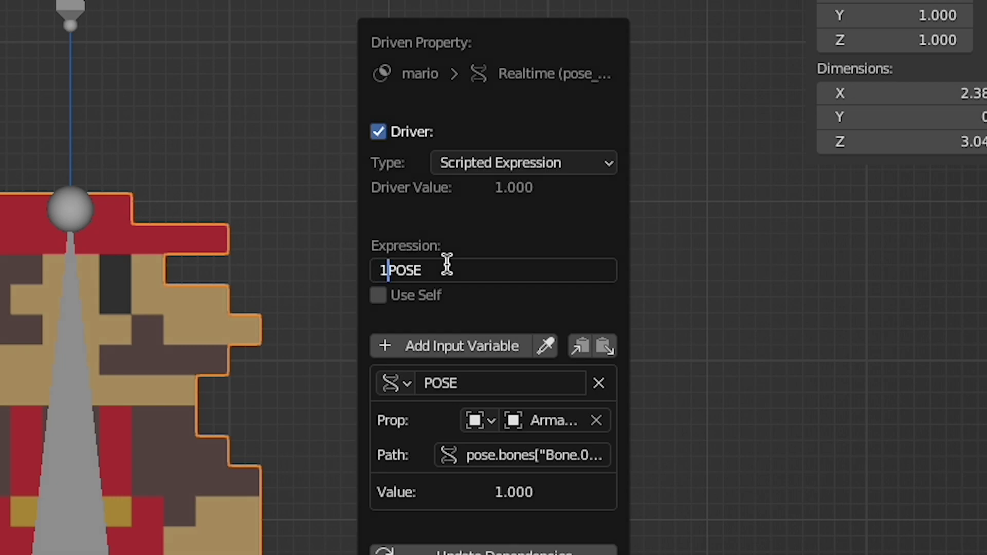
text( if)
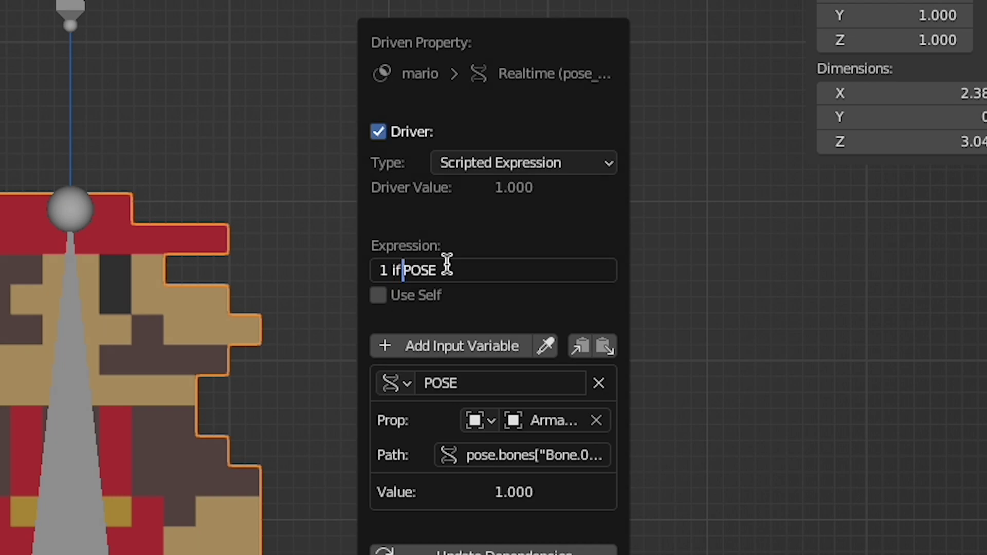
key(Right)
key(Right)
key(Right)
key(Right)
text(== 1 else)
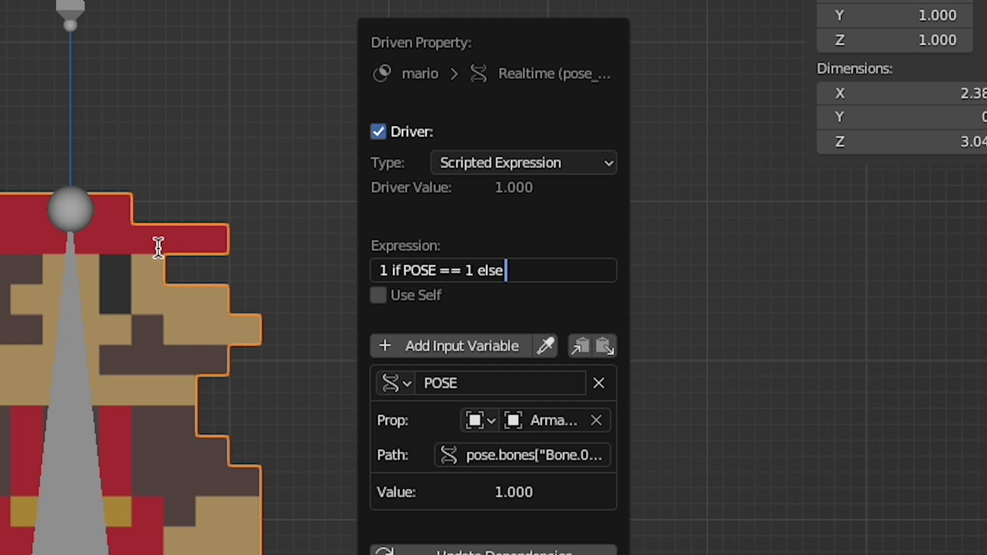
text( 0)
key(Return)
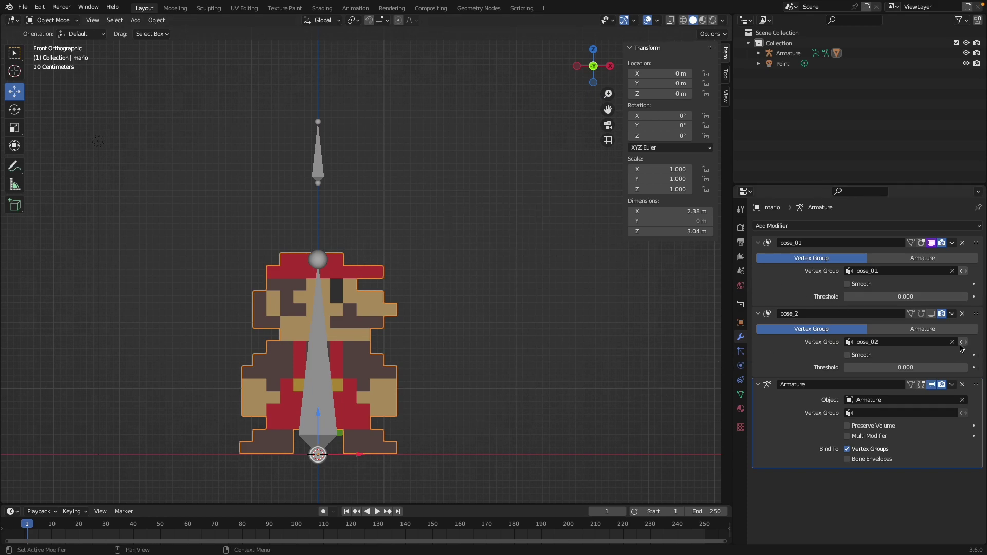
Paste the copied POSE driver onto the pose_2 modifier's viewport visibility and set the driver's type to Scripted Expression.
right_click(933, 317)
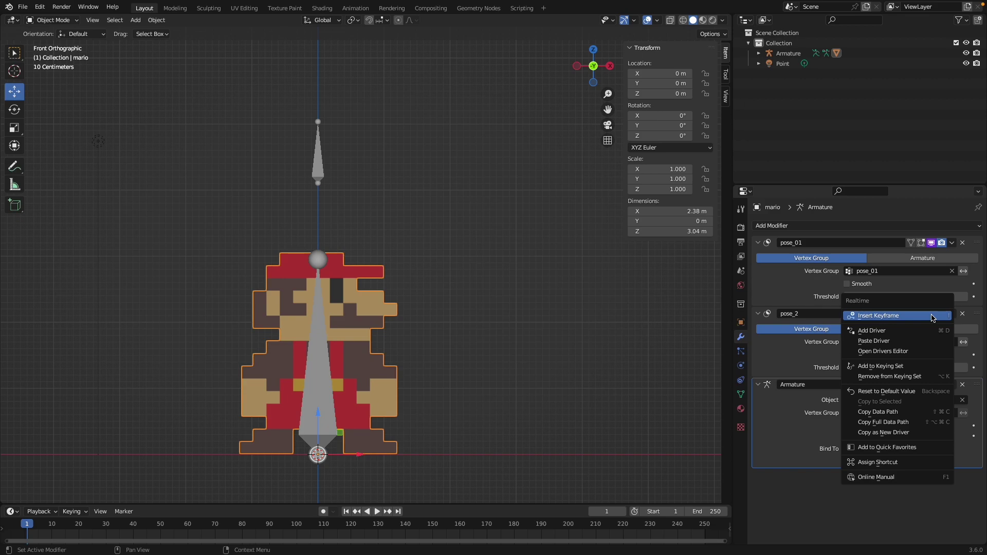
click(893, 342)
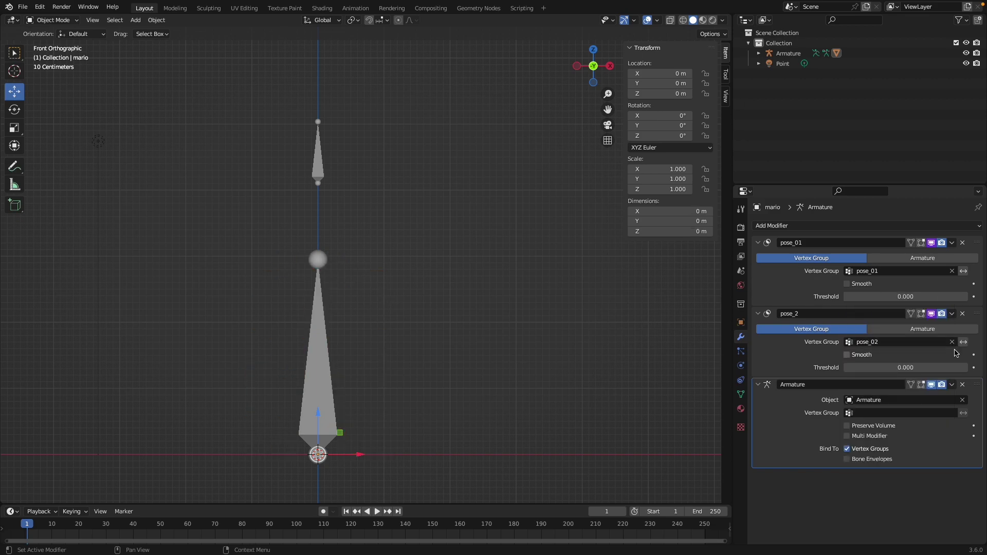
right_click(930, 316)
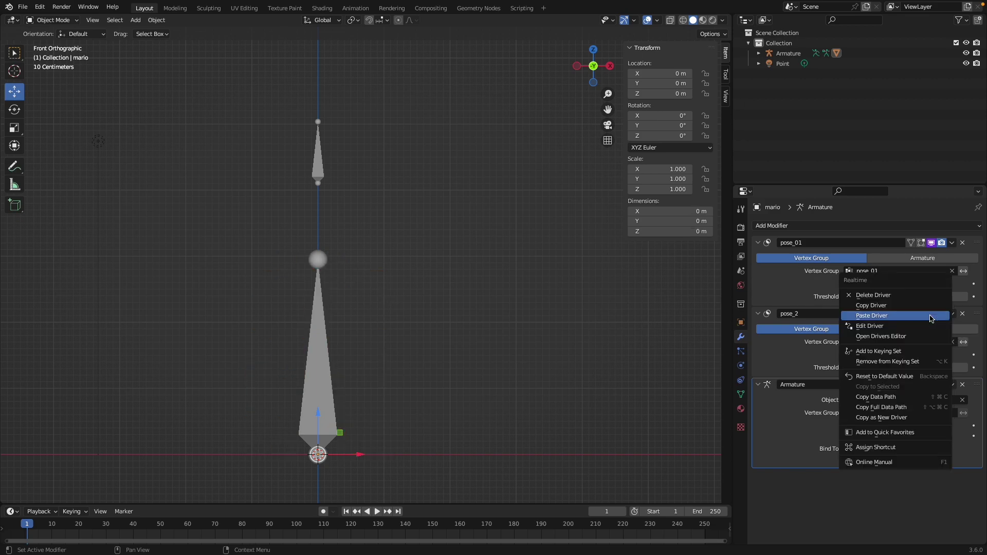
click(870, 326)
right_click(931, 314)
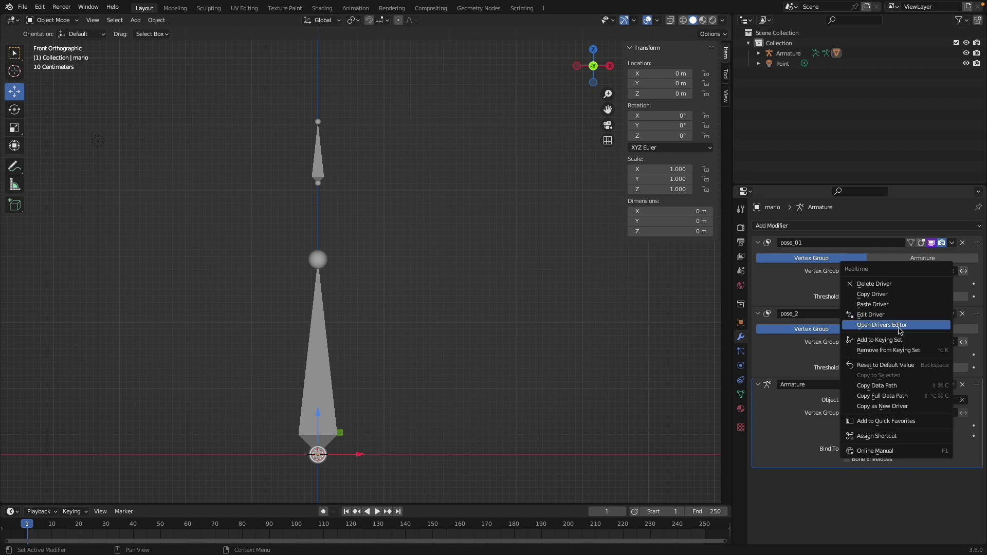
click(854, 316)
drag(841, 284, 476, 274)
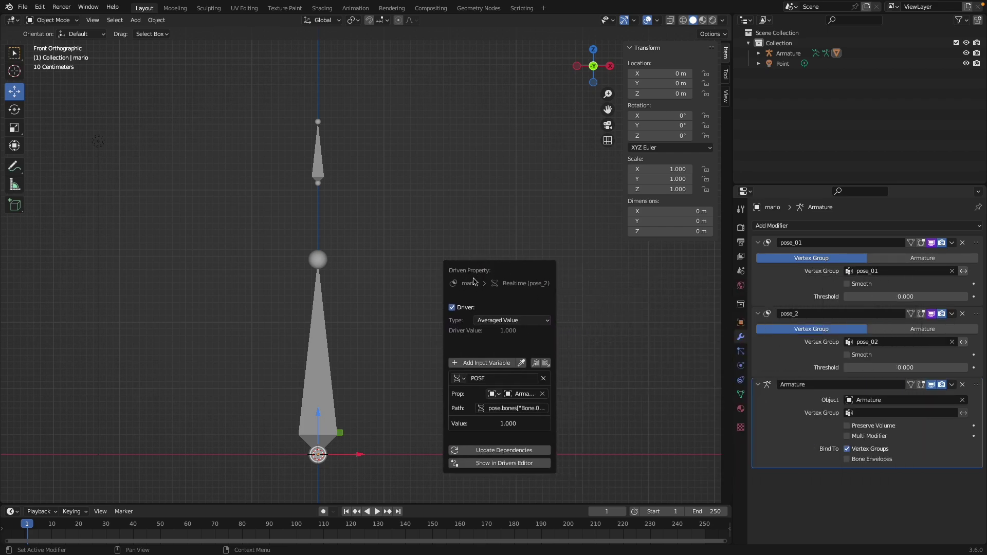
click(530, 321)
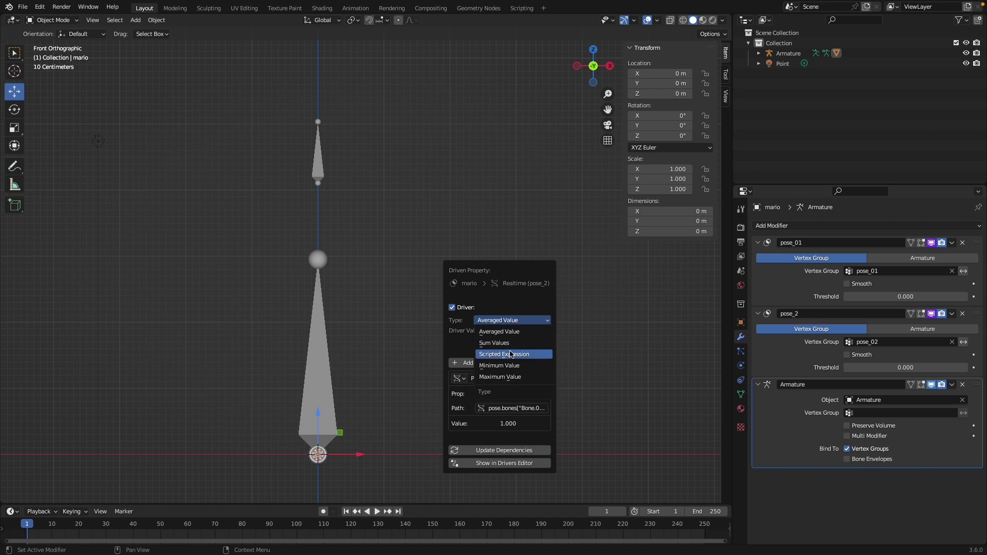
click(507, 349)
Set the pose_2 driver's expression to "1 if POSE == 2 else 0".
click(486, 366)
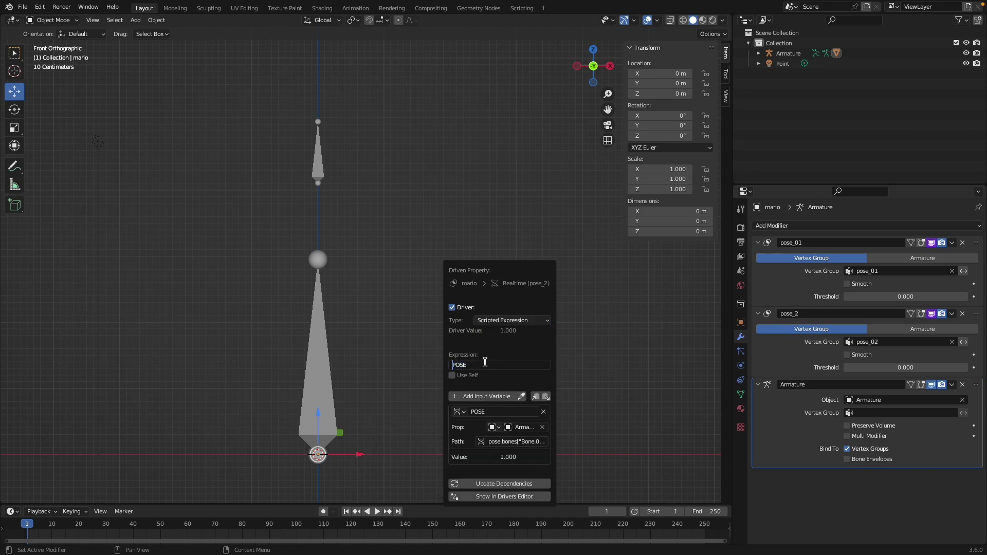
text(1 if)
key(Return)
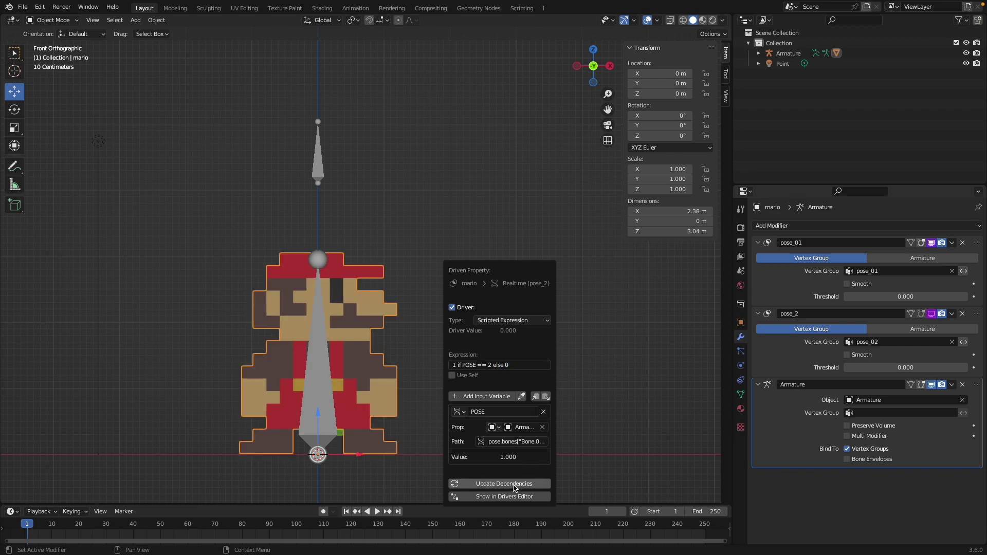
Update the pose_2 driver's dependencies and save the file.
click(516, 485)
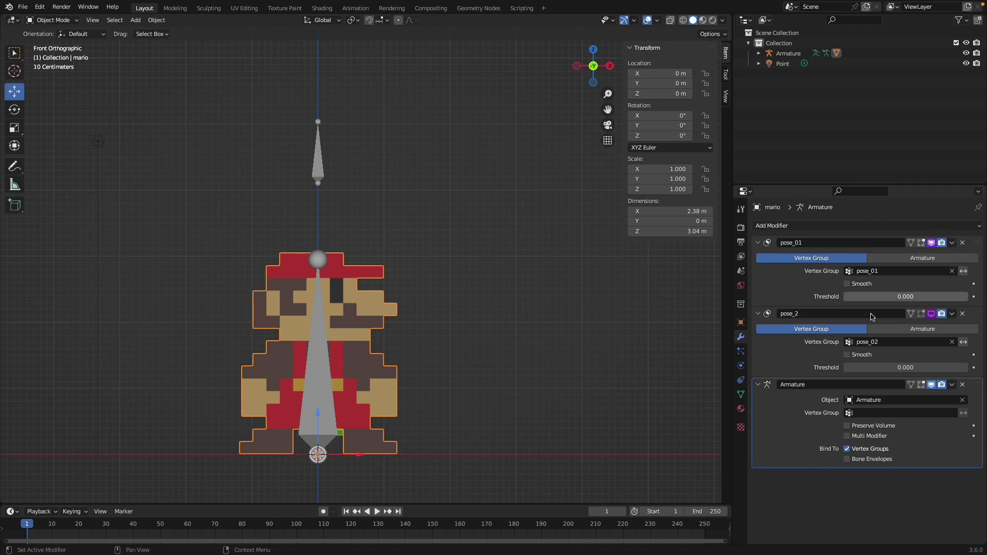
click(22, 6)
click(54, 83)
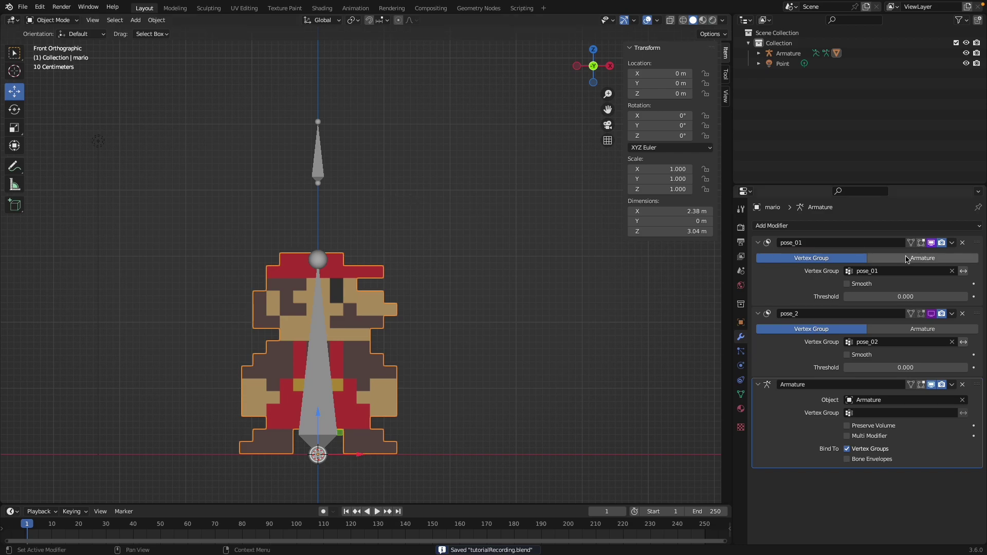
Copy the driver from the pose_01 modifier's viewport visibility and paste it onto the same modifier's render visibility.
right_click(932, 243)
click(891, 225)
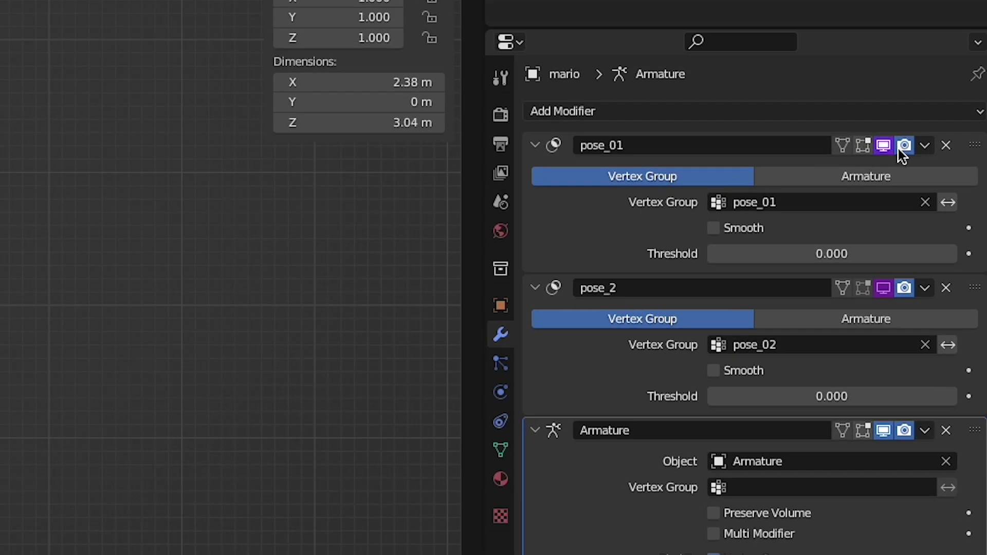
right_click(904, 149)
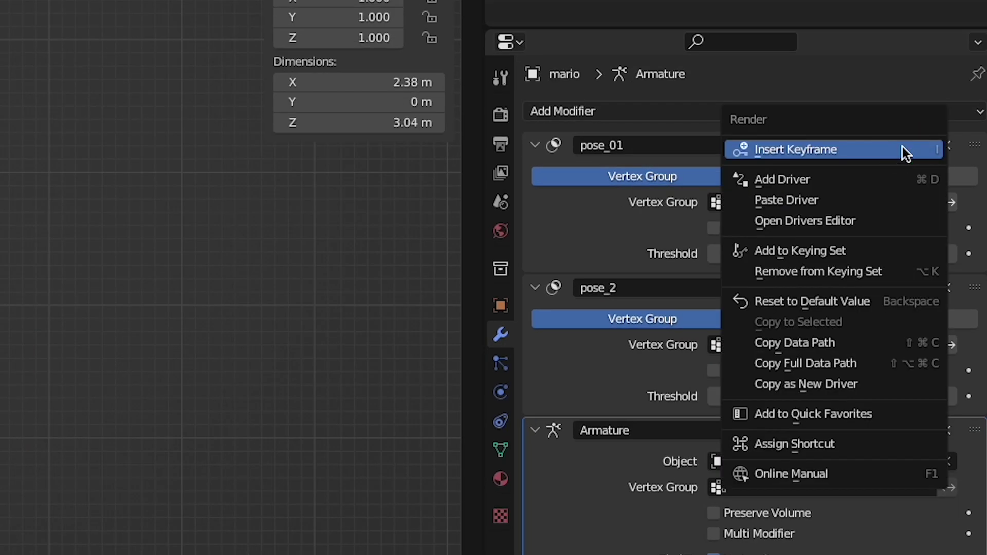
click(836, 200)
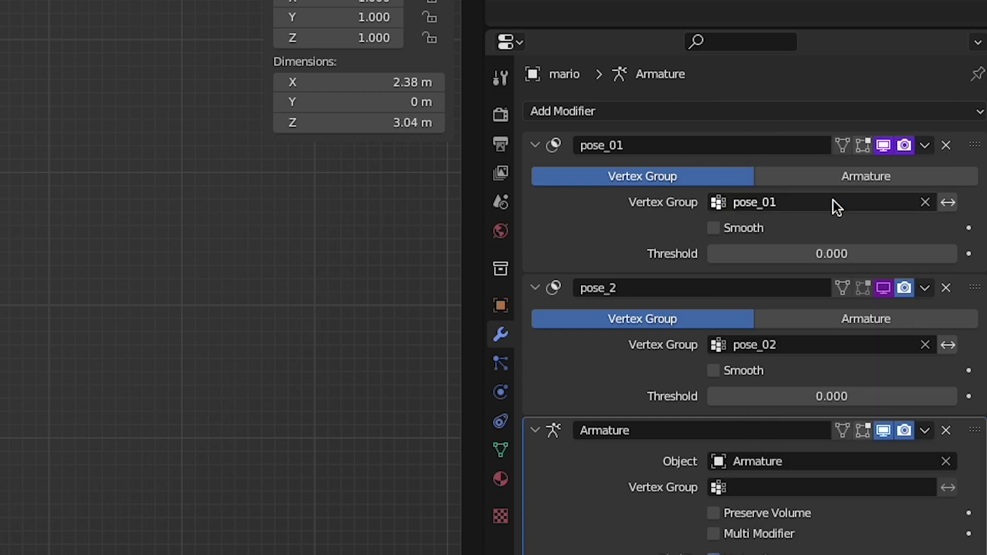
Copy the driver from the pose_2 modifier's viewport visibility and paste it onto the same modifier's render visibility.
right_click(882, 286)
click(808, 287)
right_click(903, 289)
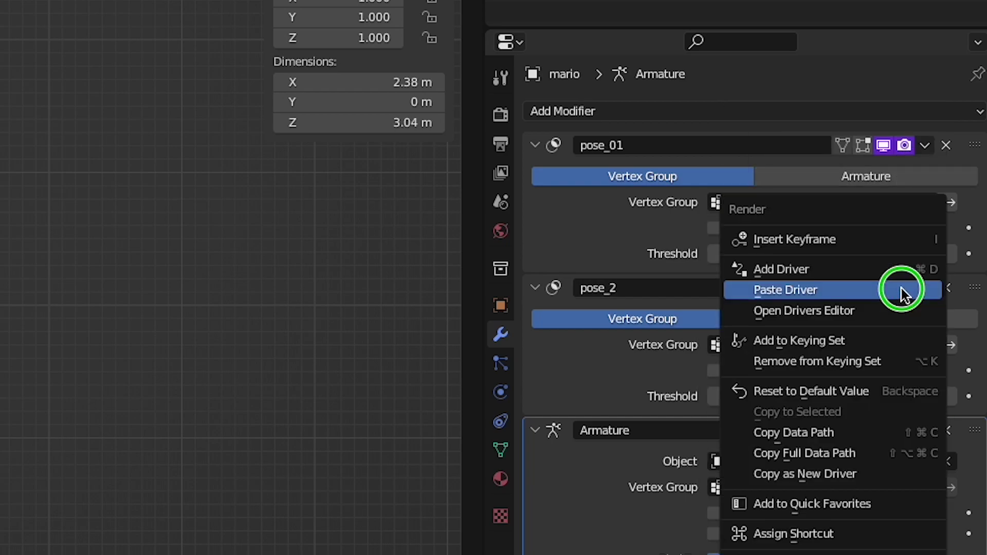
click(858, 291)
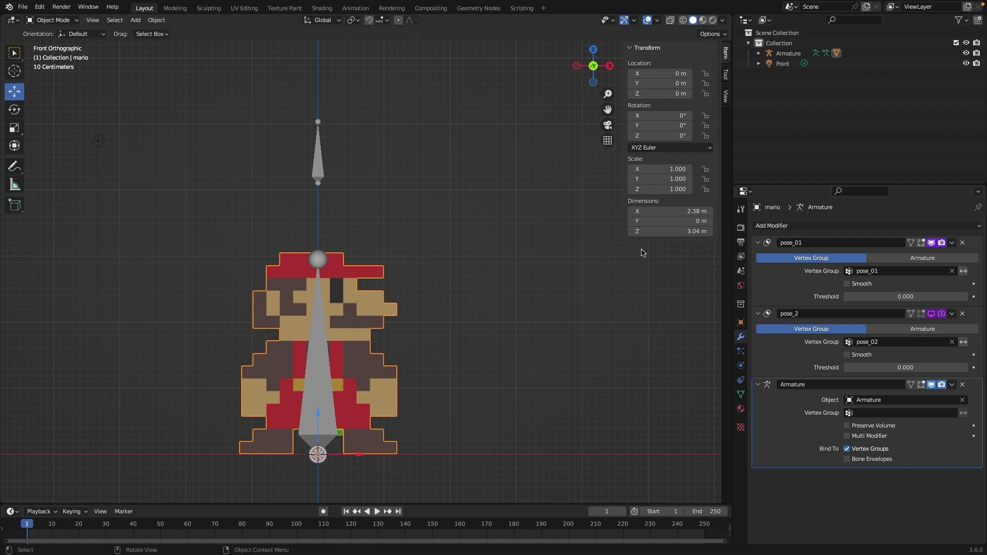
Switch the armature to Pose Mode and test the upper bone's POSE property at 1, 2 and 3, ending on 2.
click(318, 164)
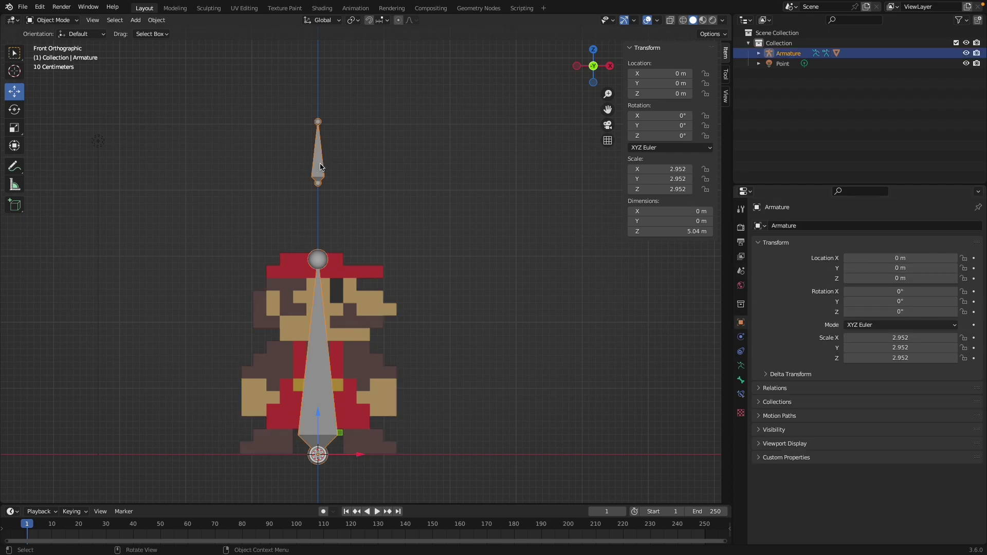
click(46, 20)
click(49, 51)
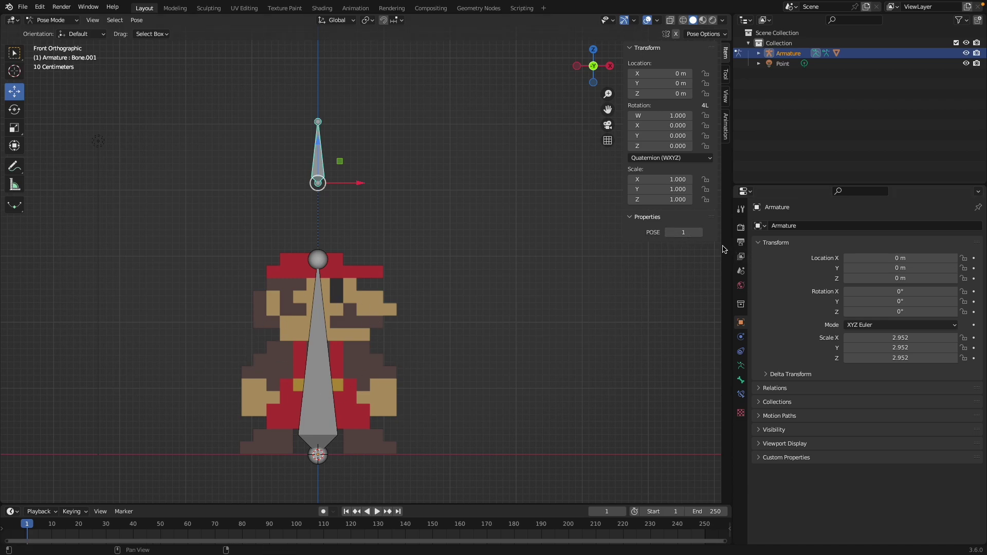
click(699, 233)
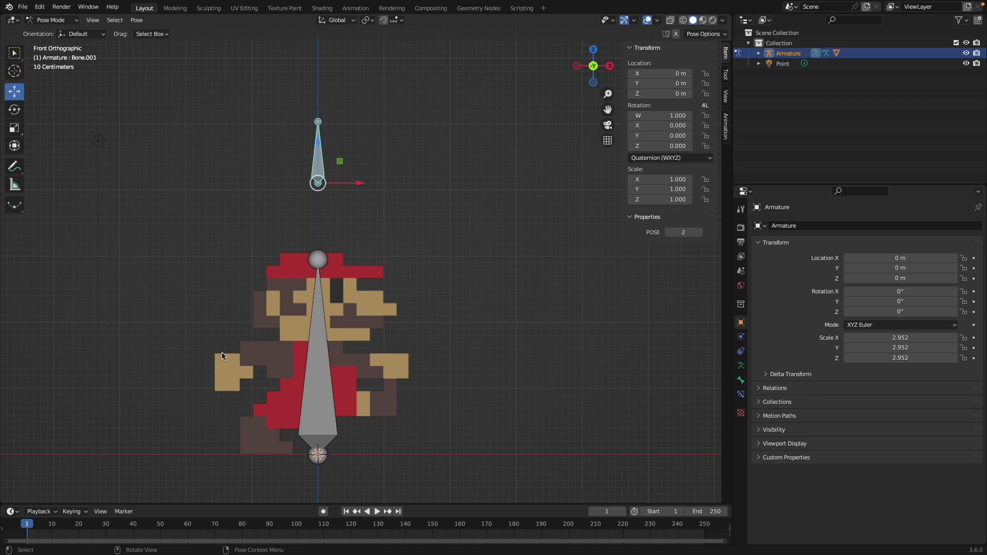
click(672, 234)
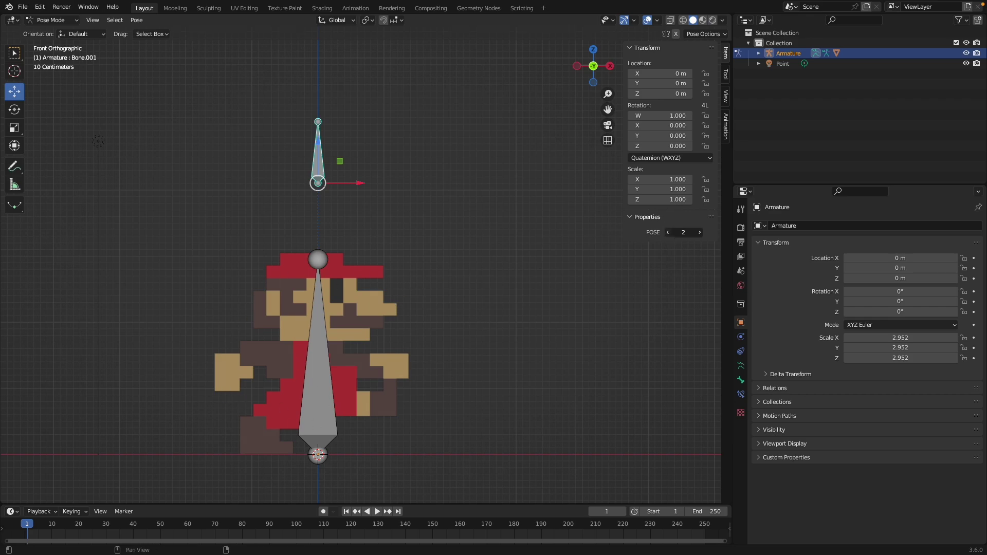
click(699, 235)
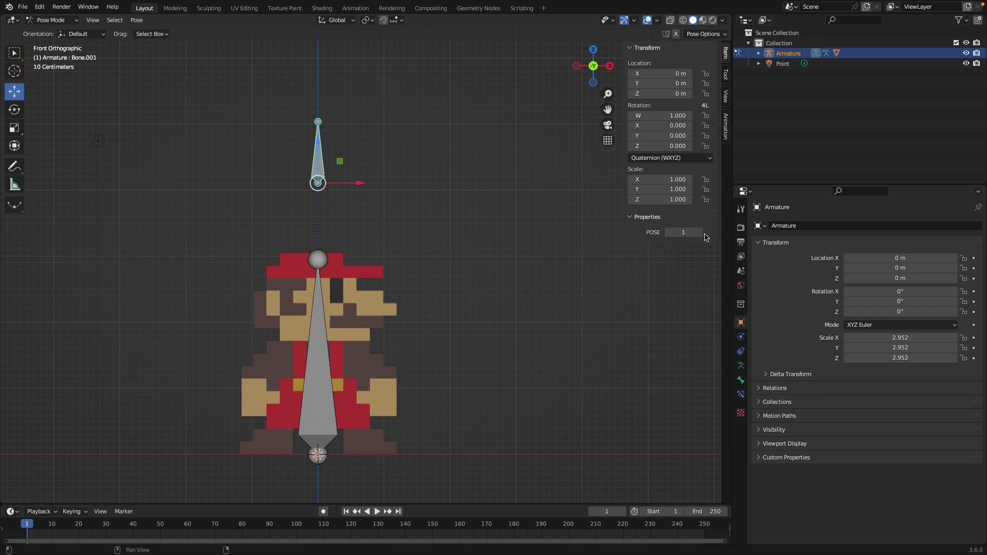
click(668, 233)
click(699, 233)
click(698, 234)
drag(698, 233, 676, 242)
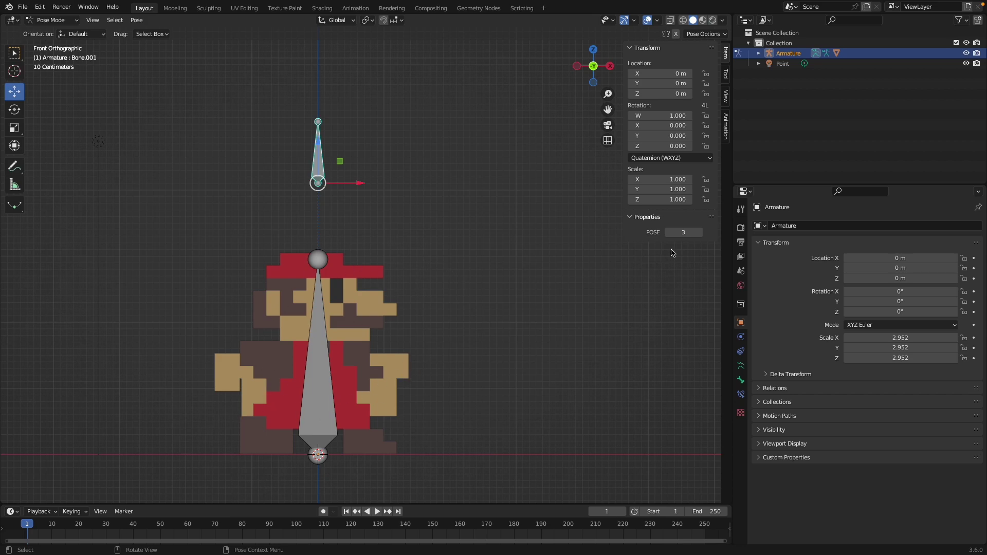
click(669, 233)
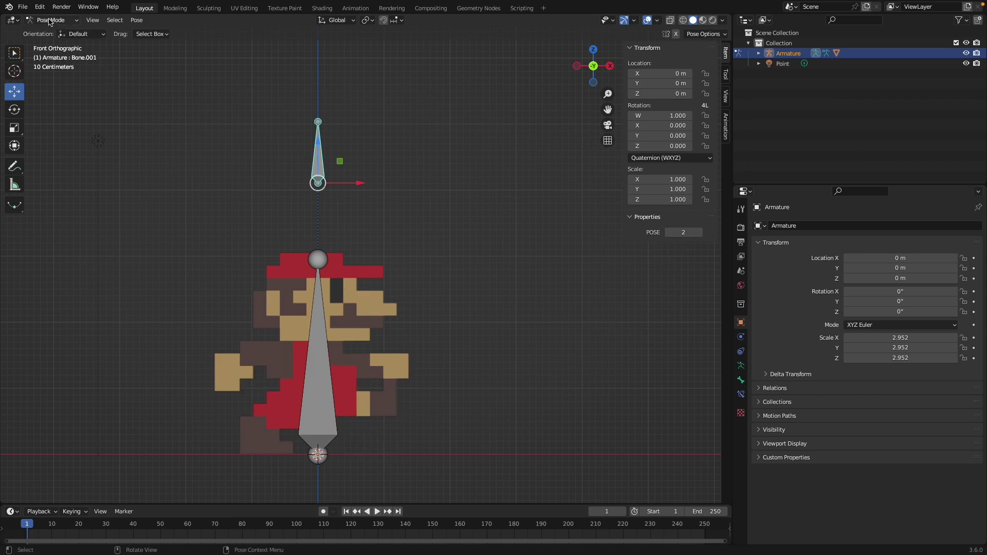
Return the armature to Object Mode and select the Mario mesh.
click(49, 21)
click(49, 30)
click(379, 312)
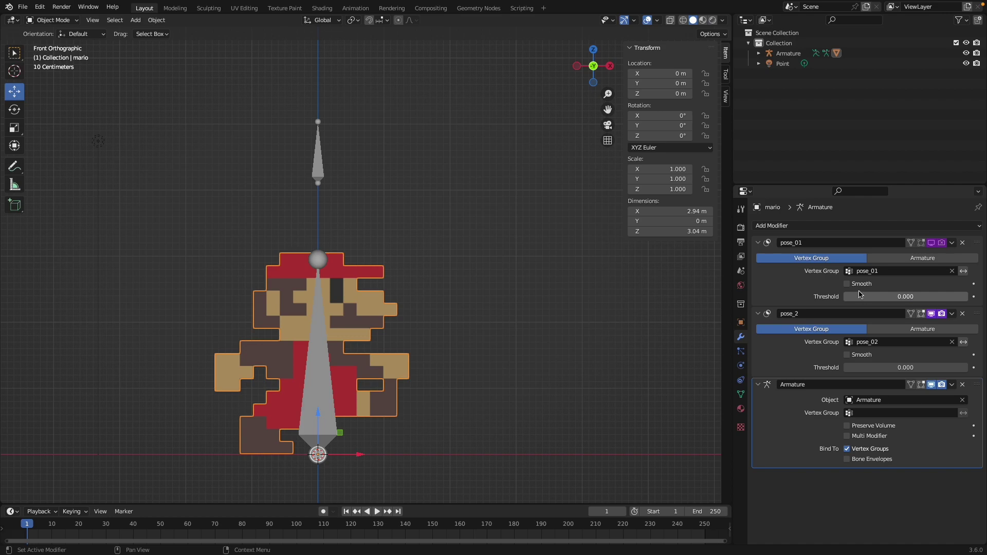
Expand the Armature hierarchy in the Outliner and enable the Disable in Viewports restriction toggle for its entries.
click(759, 53)
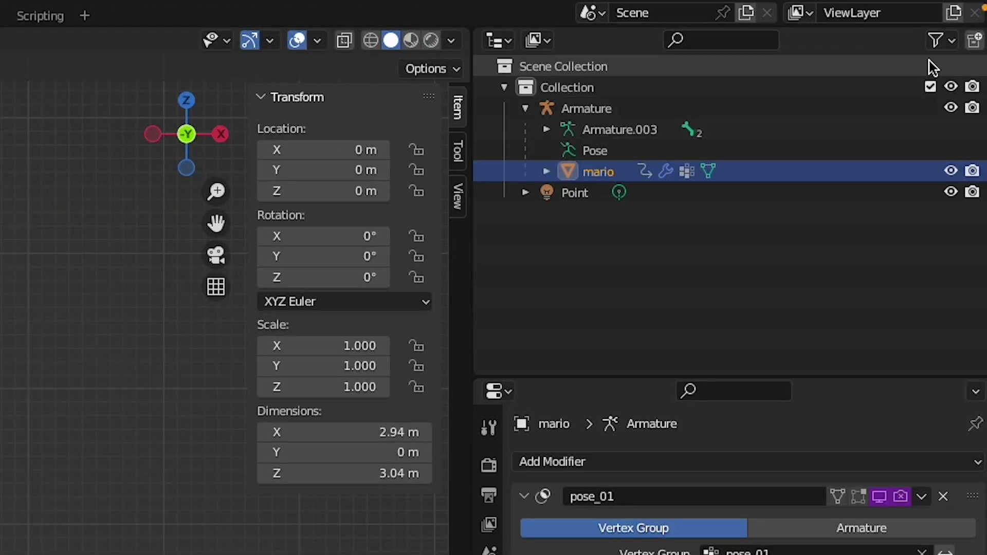
click(939, 42)
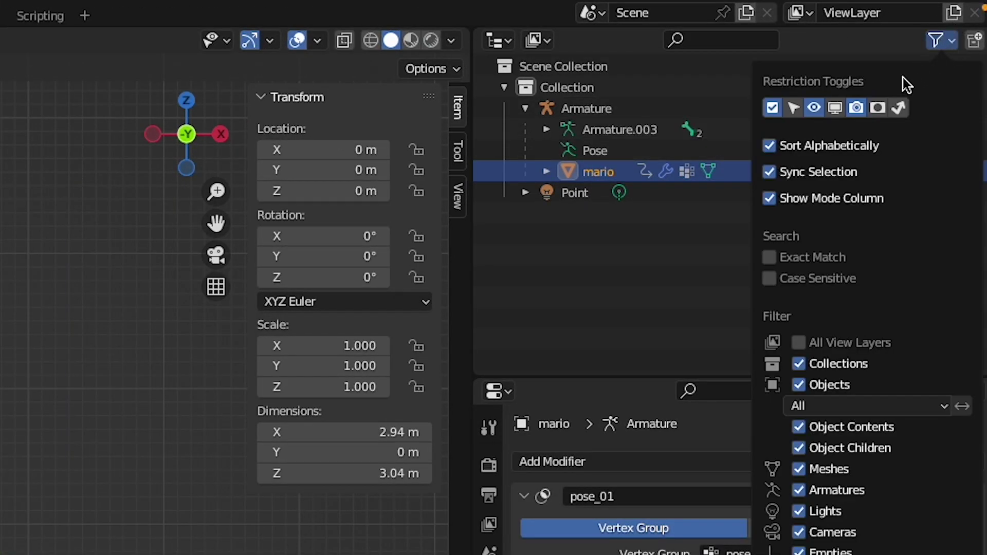
click(833, 108)
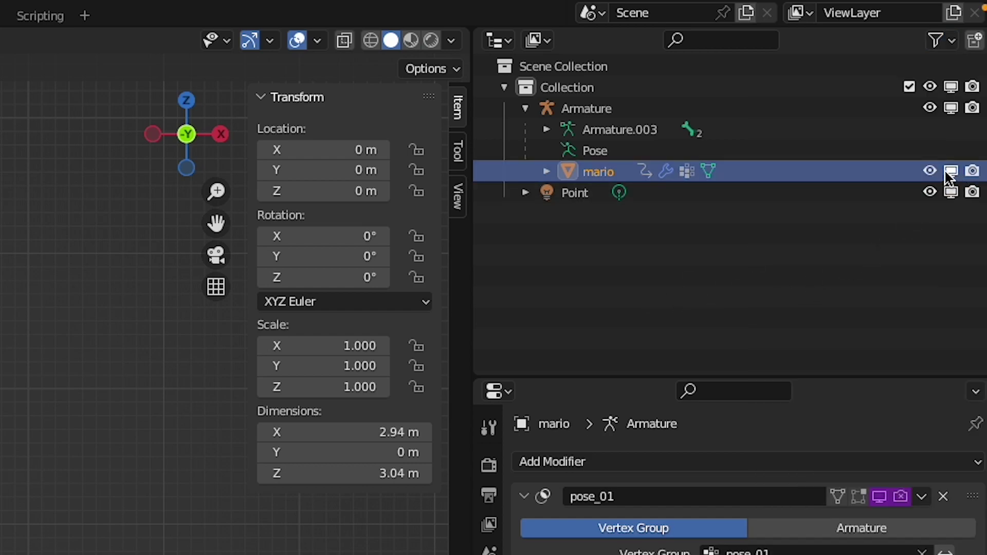
Paste the pose_2 driver onto the mario object's Disable in Viewports toggle and set its expression to "1 if POSE == 3 else 0".
right_click(947, 171)
click(829, 223)
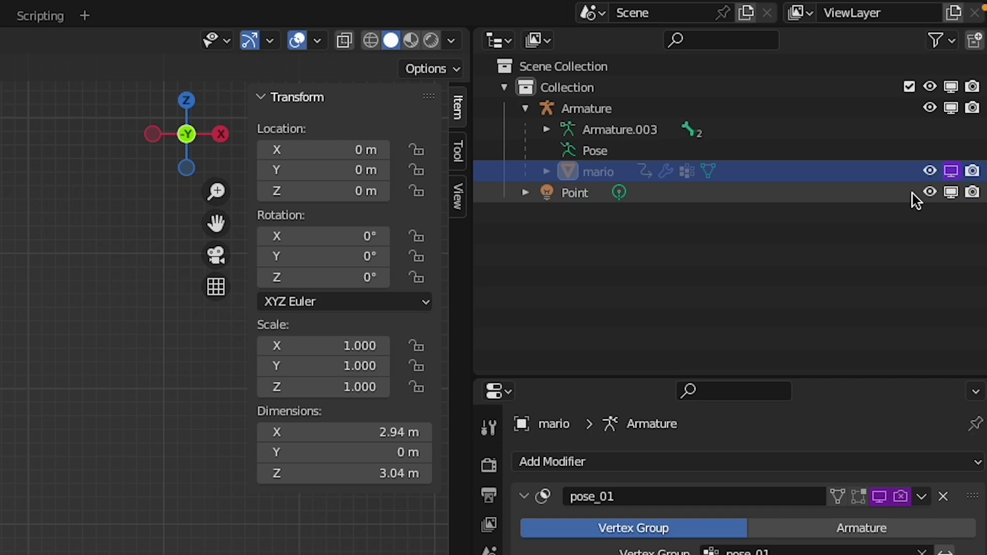
right_click(951, 174)
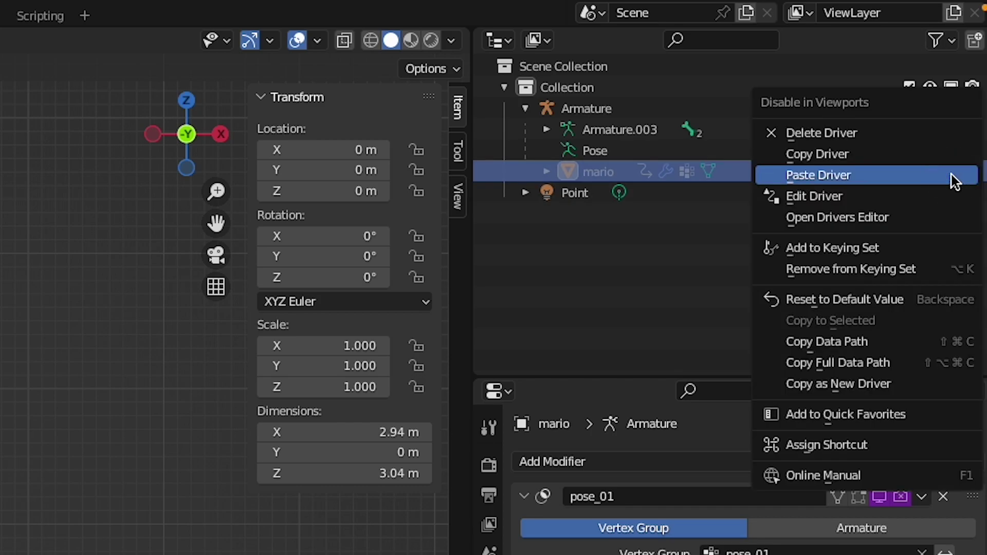
click(826, 196)
click(685, 316)
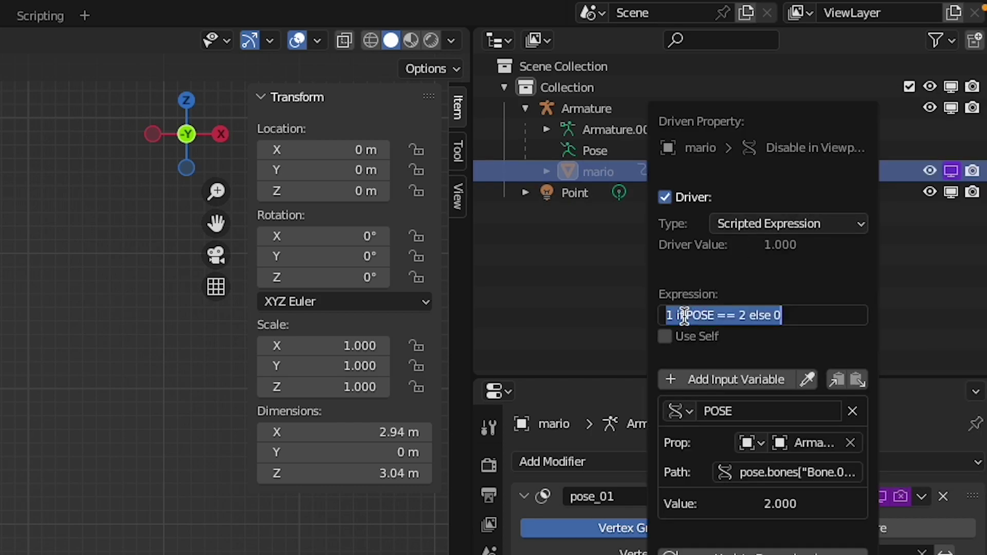
click(685, 316)
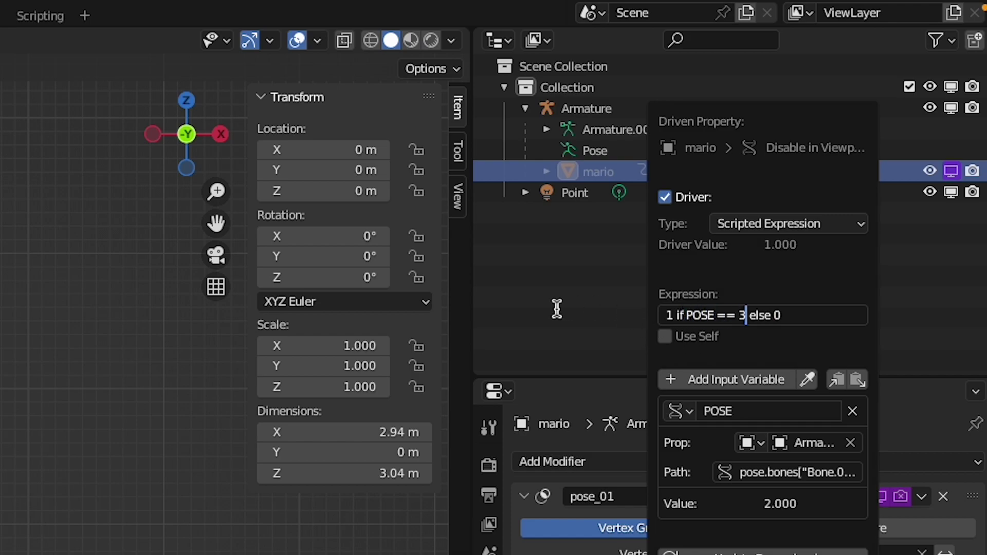
key(Return)
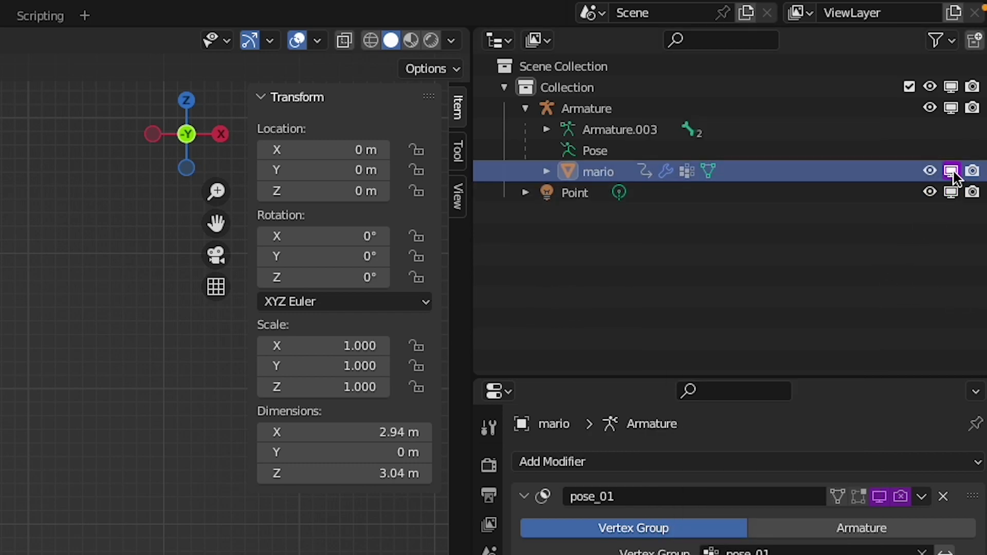
Copy the driver from the mario object's Disable in Viewports toggle and paste it onto its Disable in Renders toggle.
right_click(952, 171)
click(828, 131)
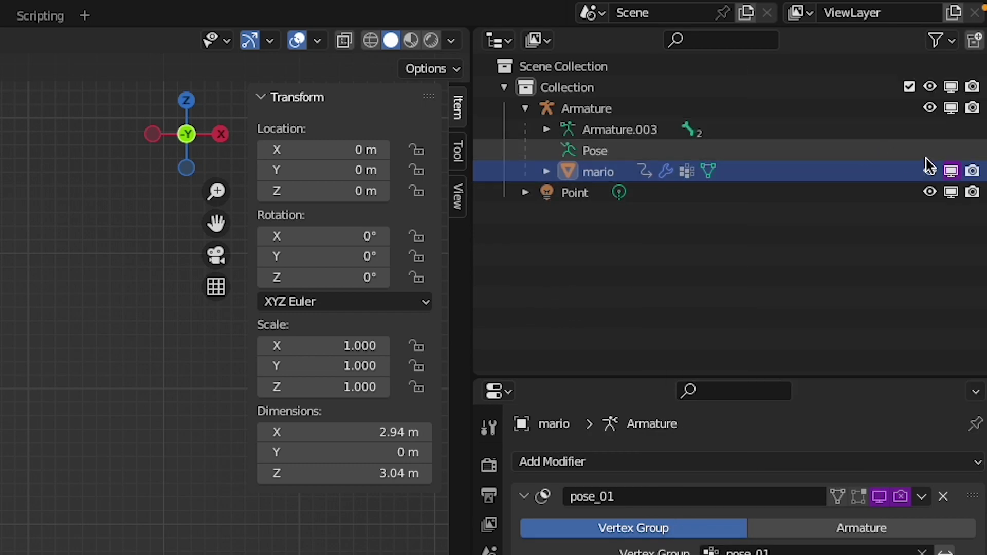
right_click(973, 175)
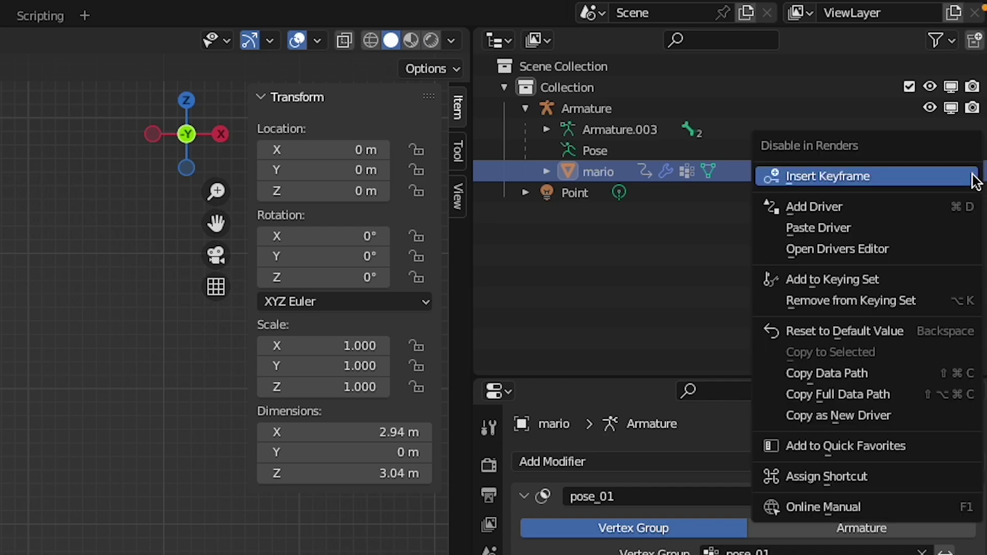
click(870, 230)
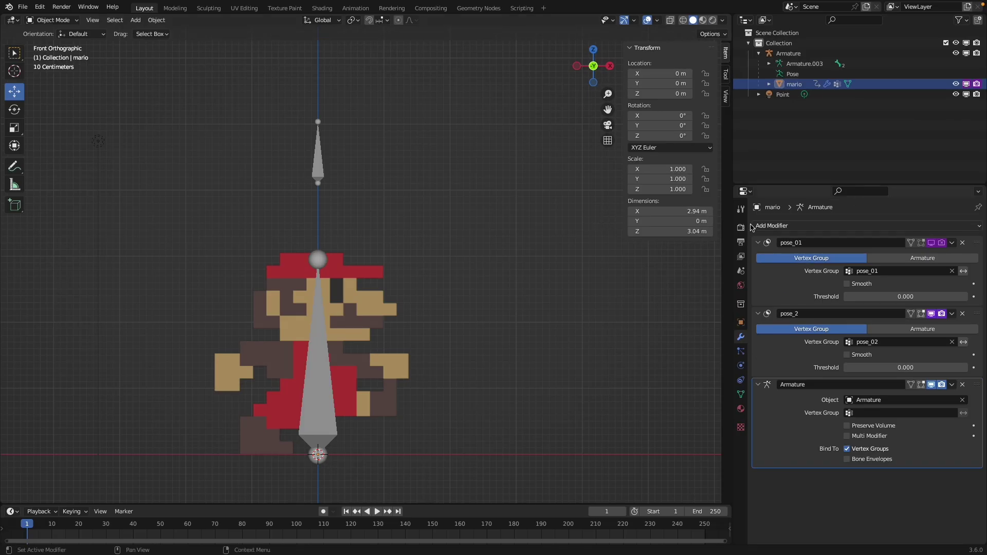
Switch the armature to Pose Mode and test the upper bone's POSE property at 3, ending on 1.
click(319, 164)
click(55, 22)
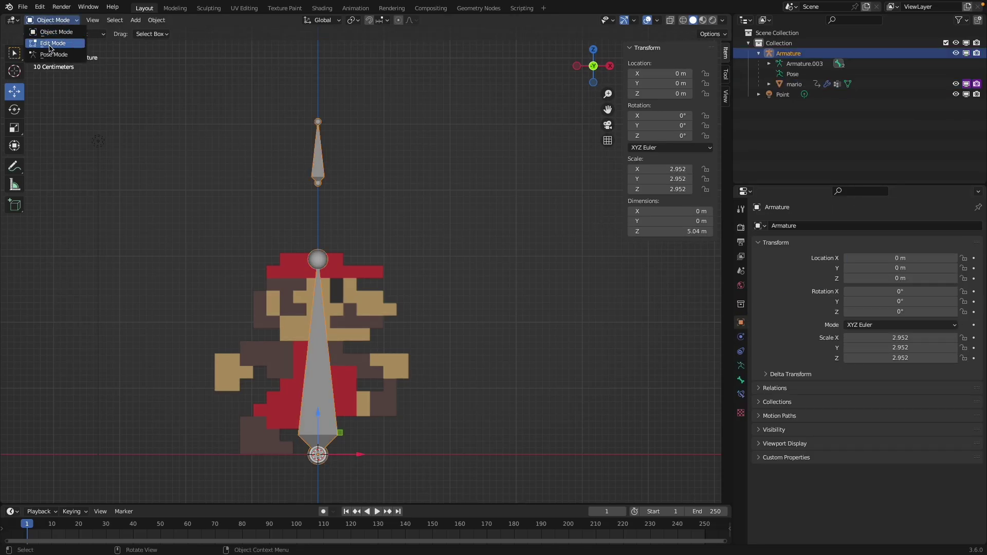
click(51, 49)
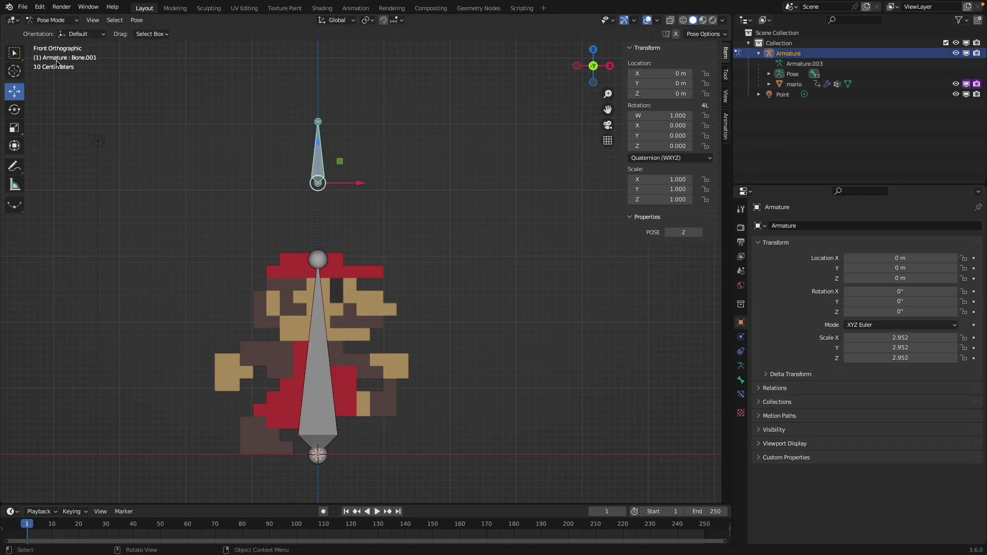
click(699, 233)
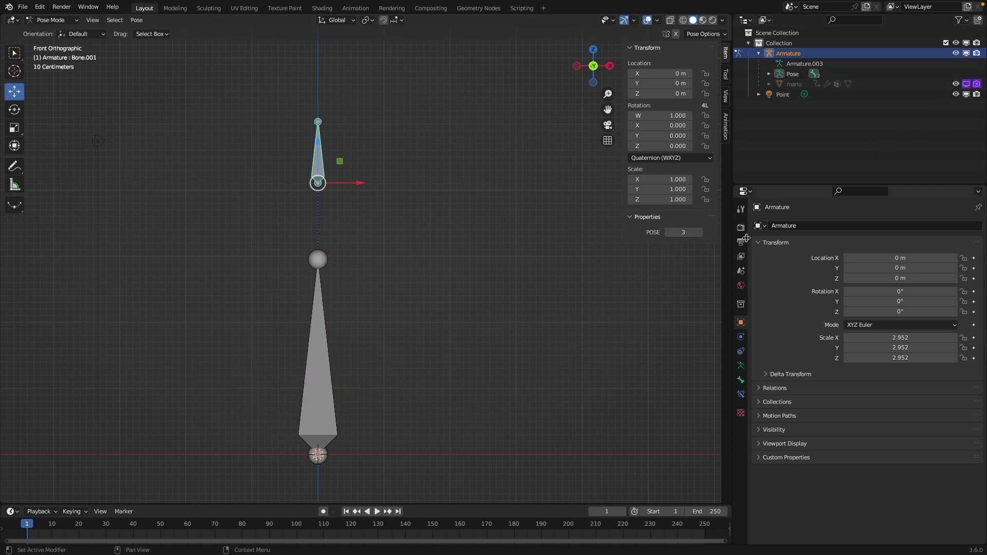
click(668, 233)
click(669, 232)
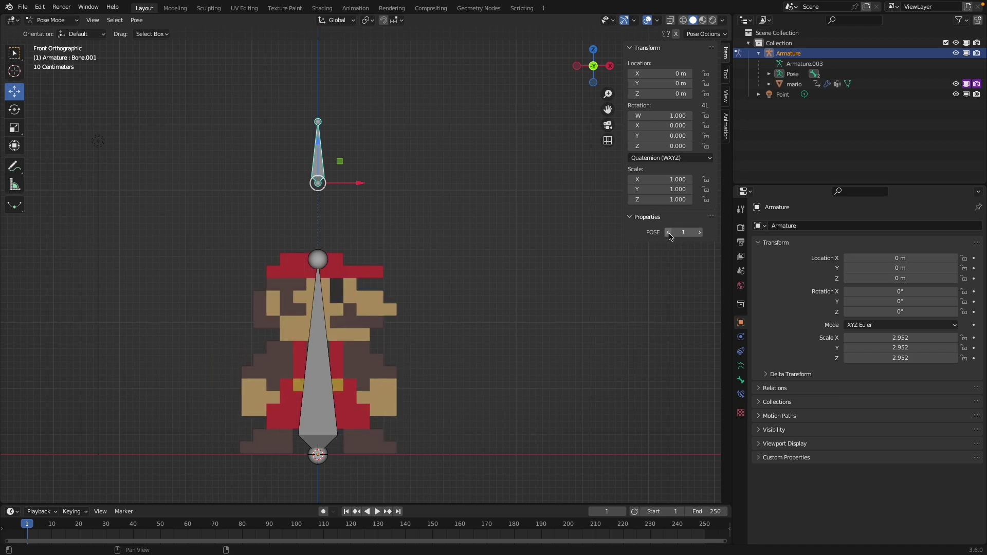
Check Mario's visibility by raising the POSE value to 3 and returning it to 1 twice.
click(700, 233)
click(699, 233)
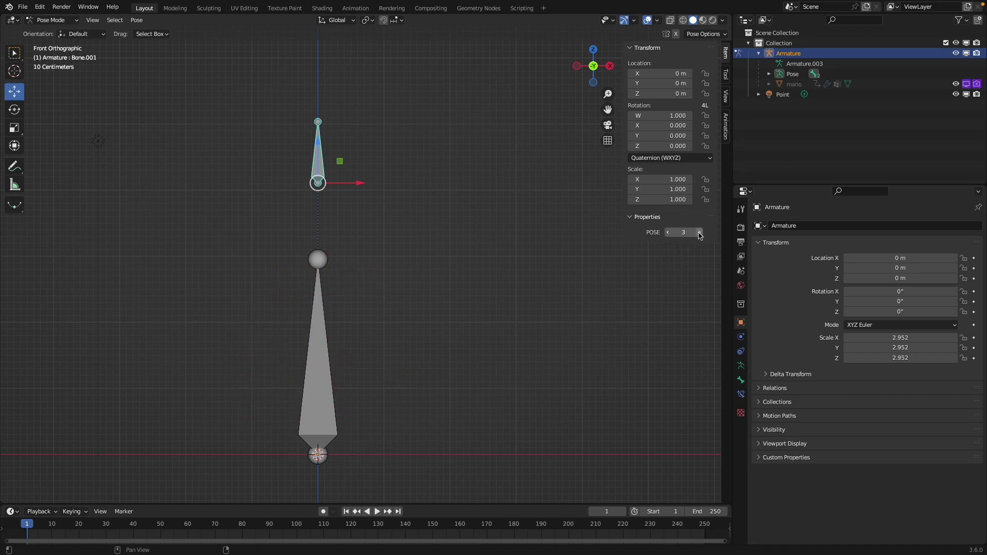
click(669, 233)
click(669, 232)
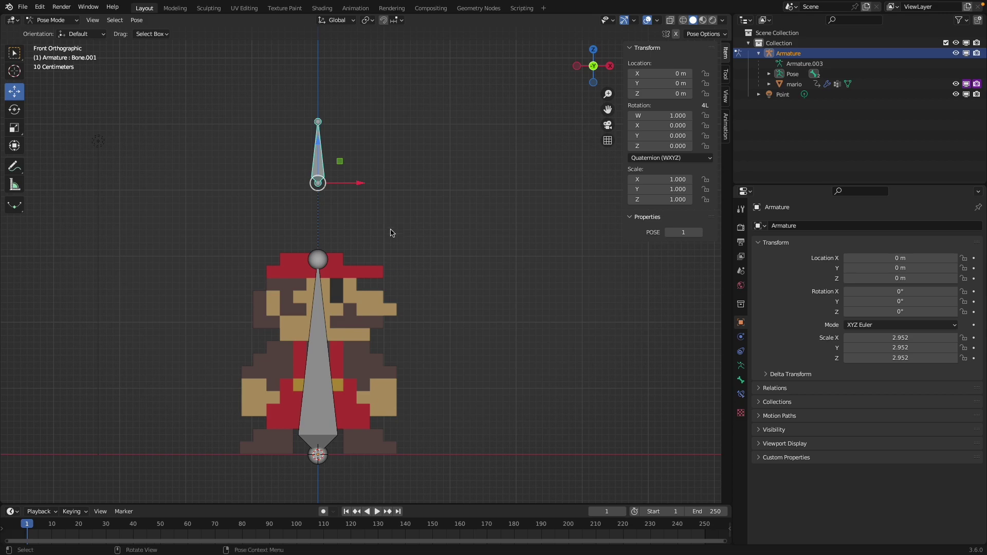
scroll(481, 250, up, 1)
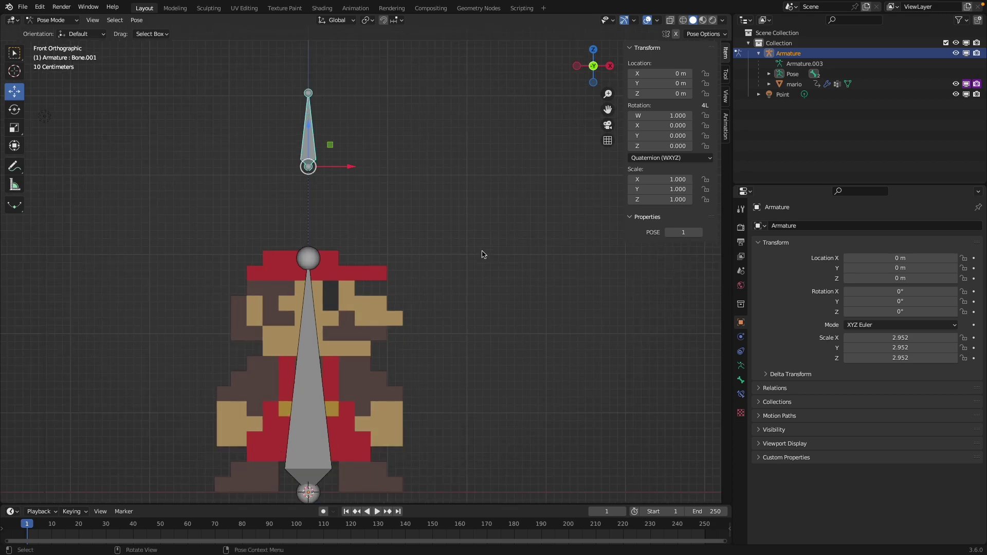
shift+middle_drag(481, 250, 518, 187)
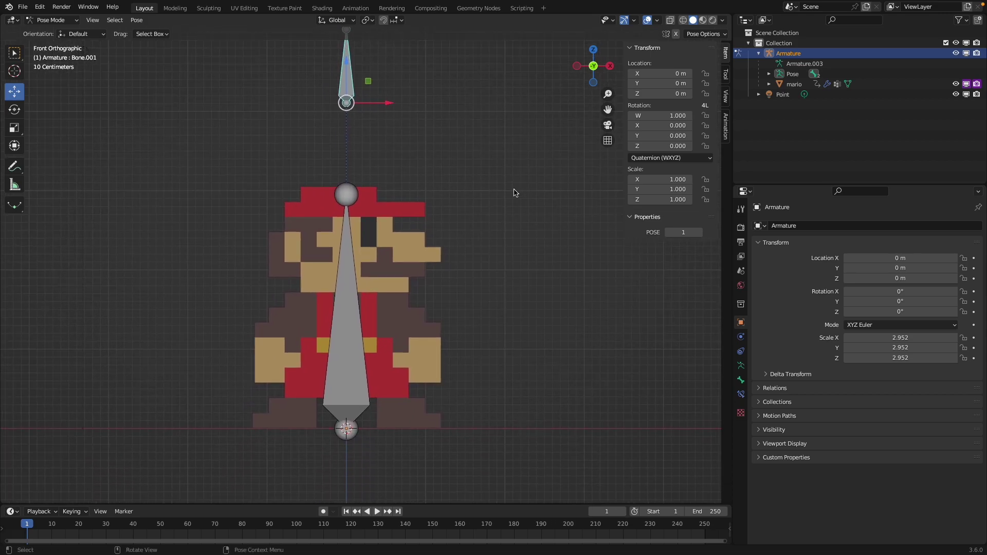
click(700, 232)
click(699, 232)
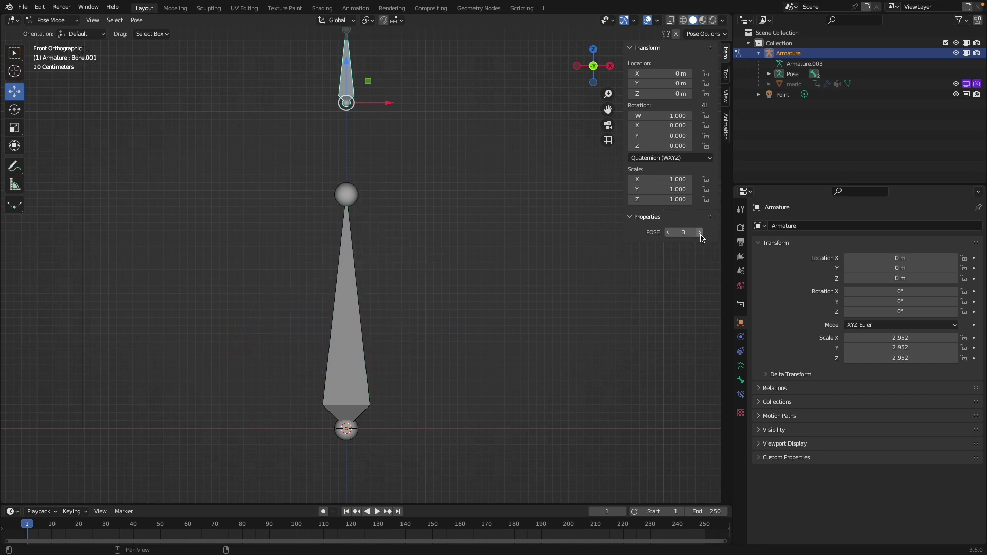
click(668, 233)
click(667, 232)
shift+middle_drag(411, 243, 388, 277)
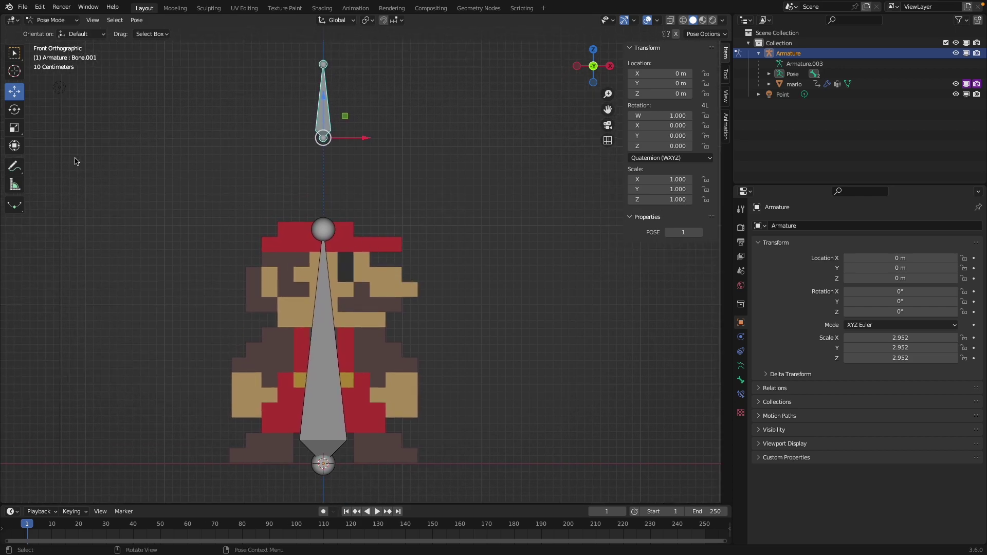
Return the armature to Object Mode and save the file.
click(52, 20)
click(50, 31)
click(23, 6)
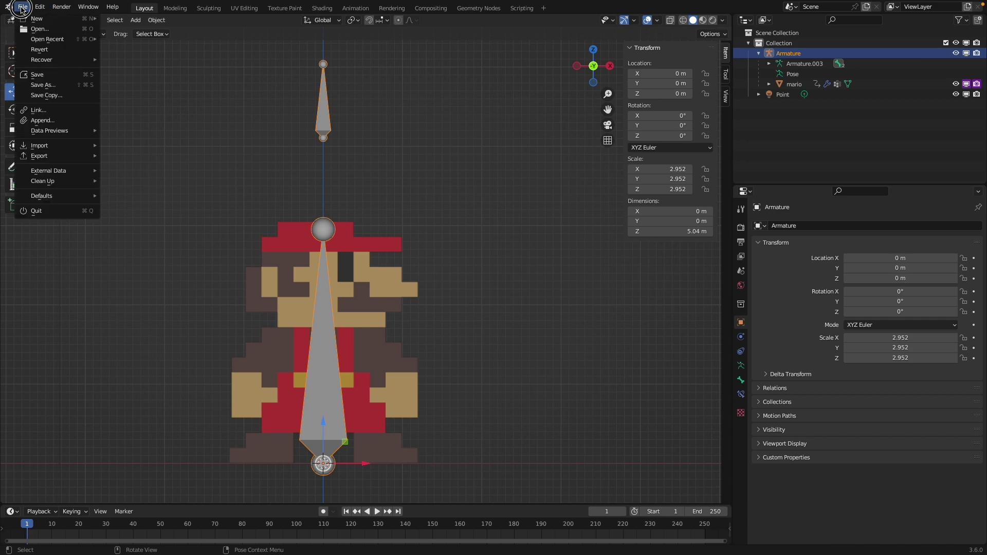
click(37, 75)
Add a Solidify modifier to the Mario mesh and set its thickness to about 0.17 m.
middle_drag(277, 247, 342, 244)
scroll(342, 245, up, 2)
click(289, 233)
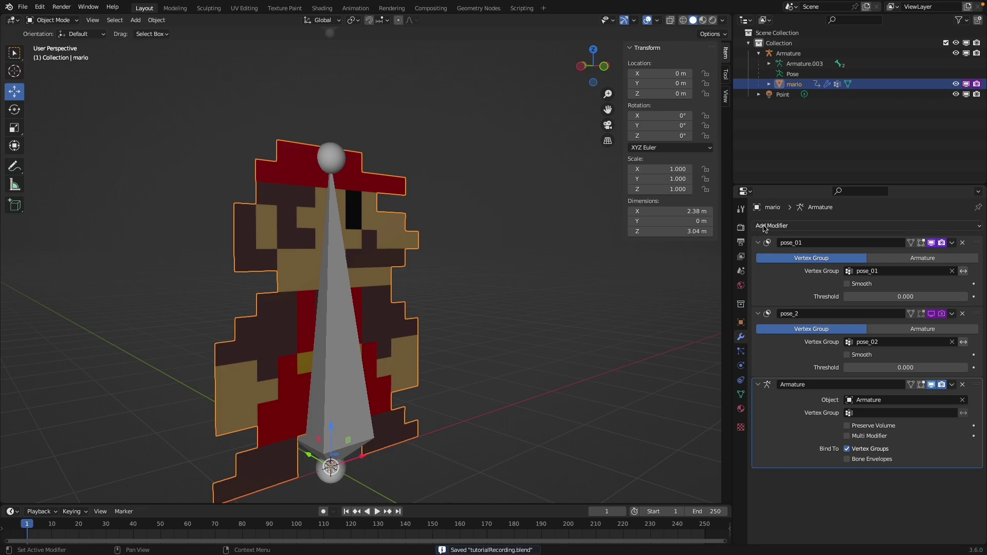
click(764, 228)
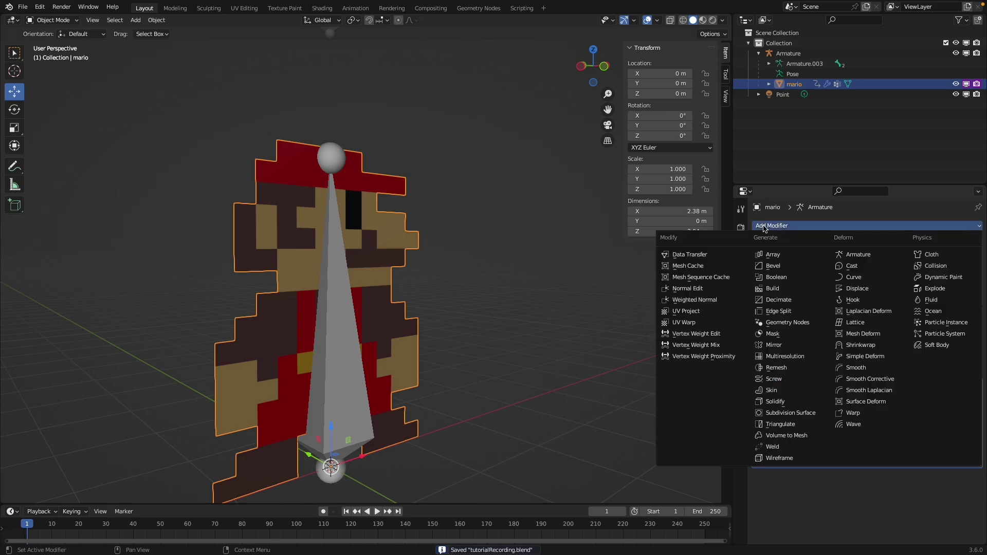
click(781, 402)
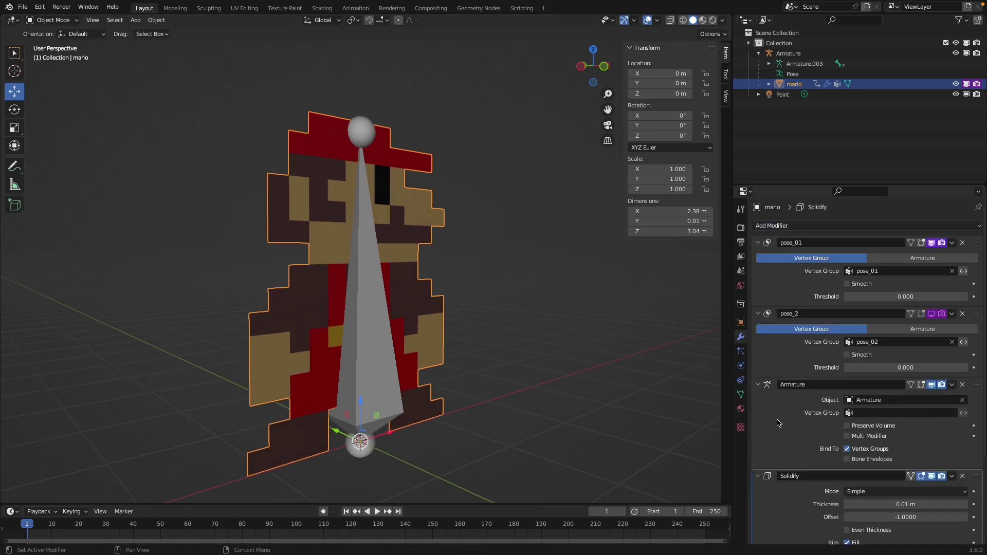
drag(870, 505, 912, 505)
middle_drag(390, 308, 718, 230)
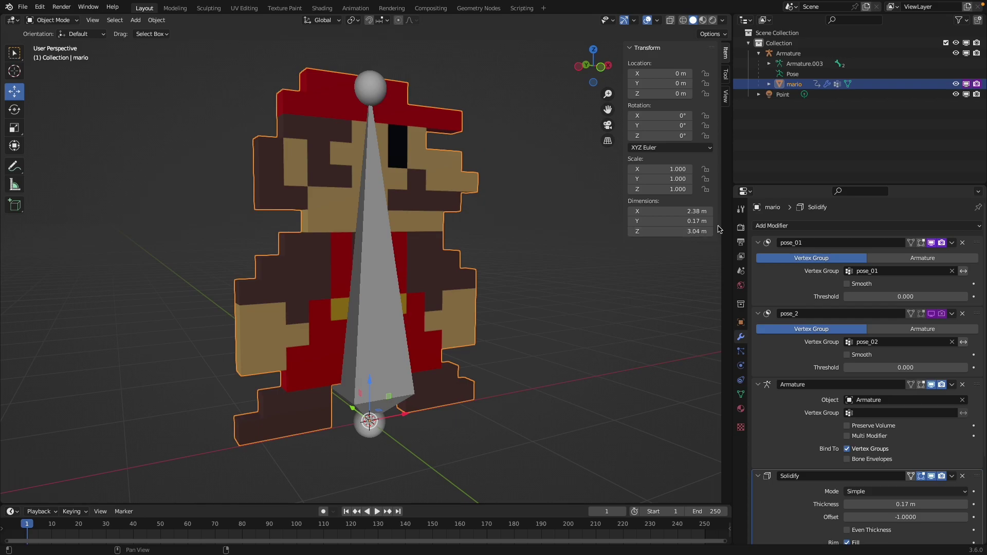
shift+middle_drag(446, 169, 375, 208)
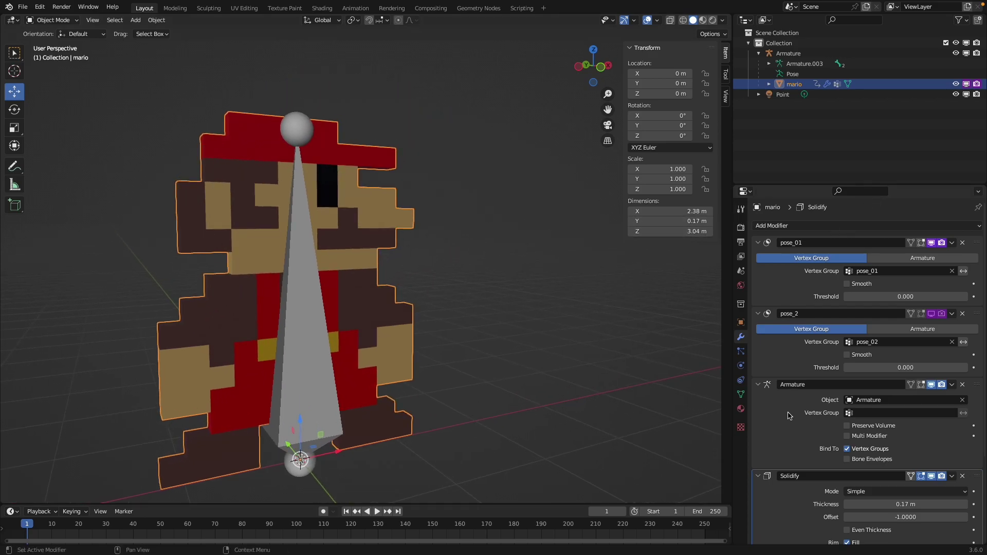
scroll(789, 415, down, 4)
click(759, 396)
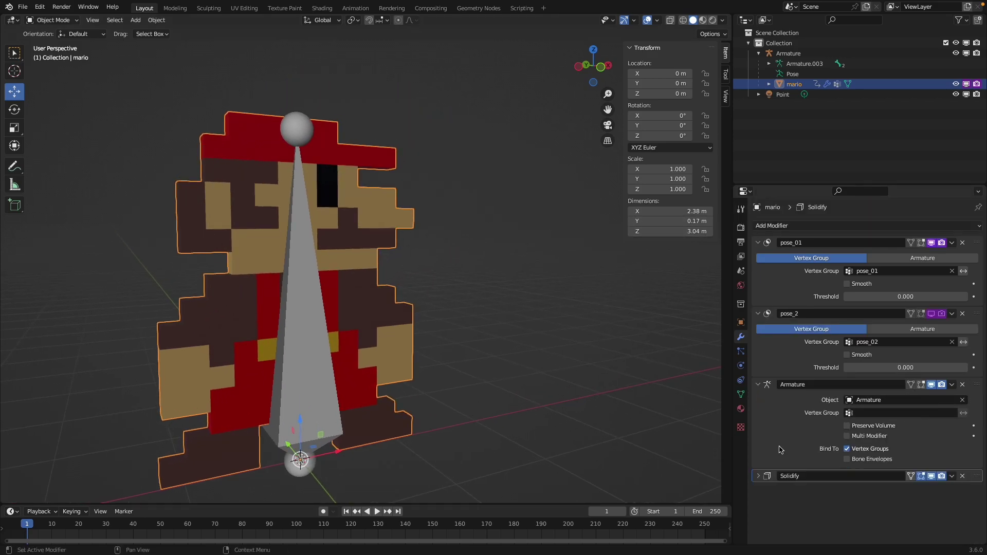
click(758, 476)
scroll(816, 420, down, 4)
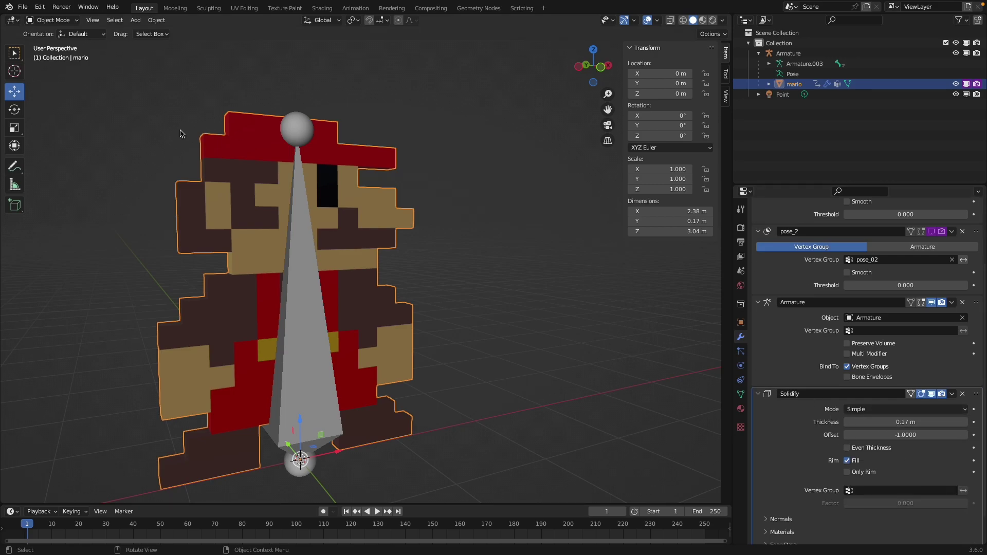
Switch the armature to Pose Mode and add a new custom property to the upper bone.
scroll(206, 128, down, 1)
scroll(265, 114, up, 2)
scroll(293, 154, down, 3)
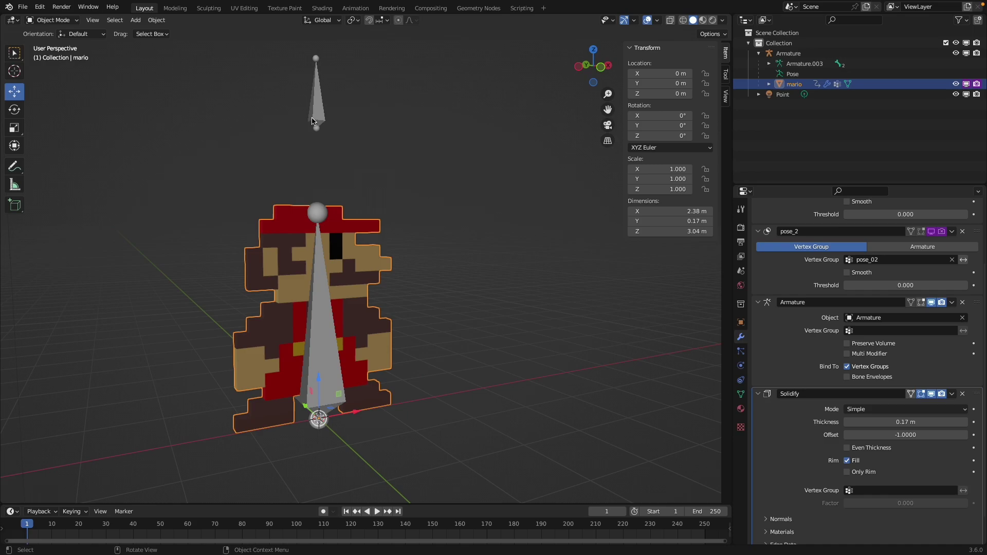
click(312, 121)
click(57, 20)
click(57, 54)
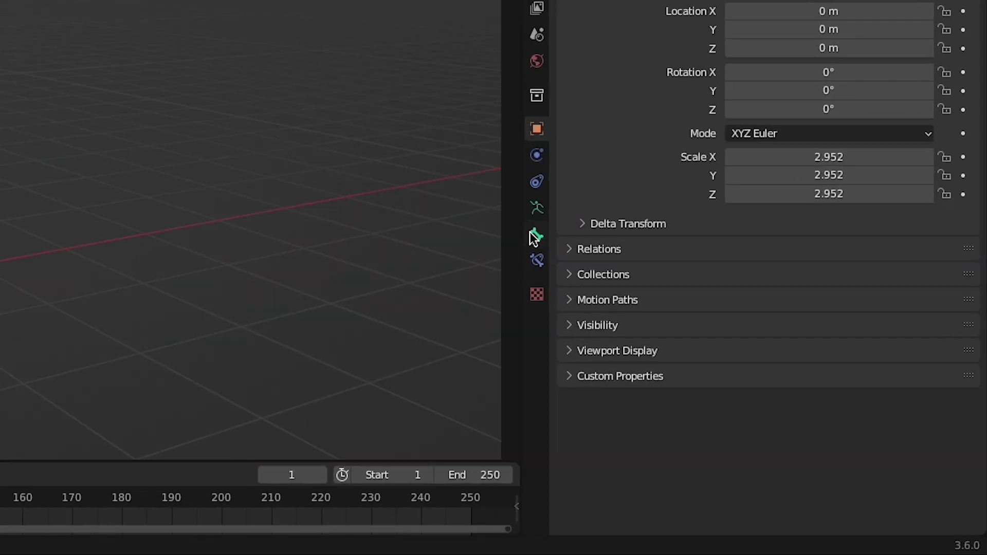
click(743, 381)
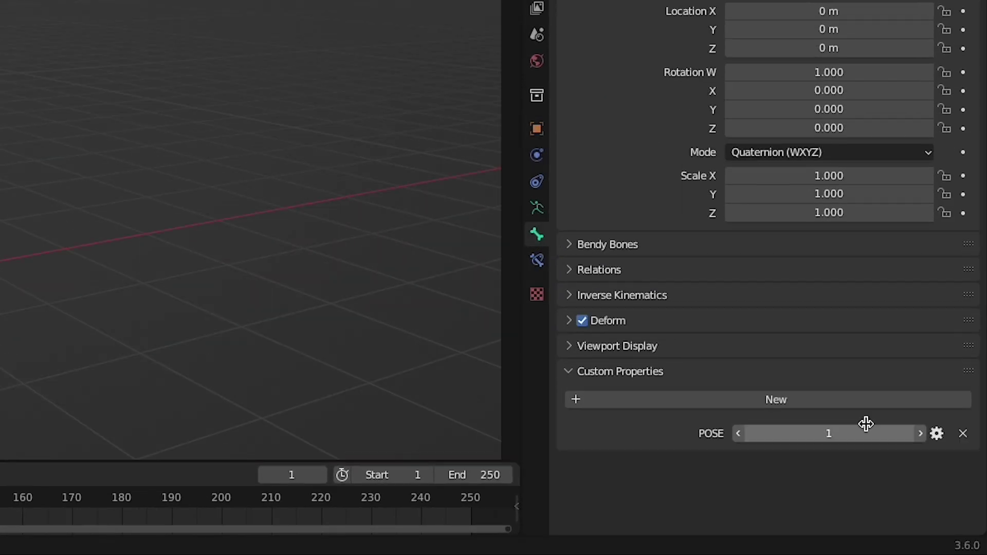
click(768, 402)
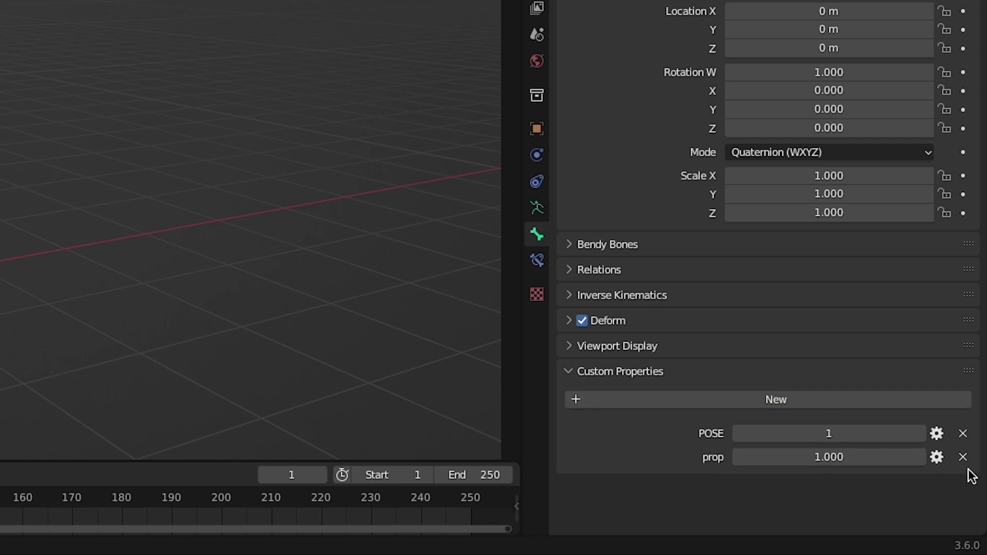
Rename the upper bone's new custom property to Thickness.
drag(809, 457, 838, 469)
click(936, 459)
click(883, 262)
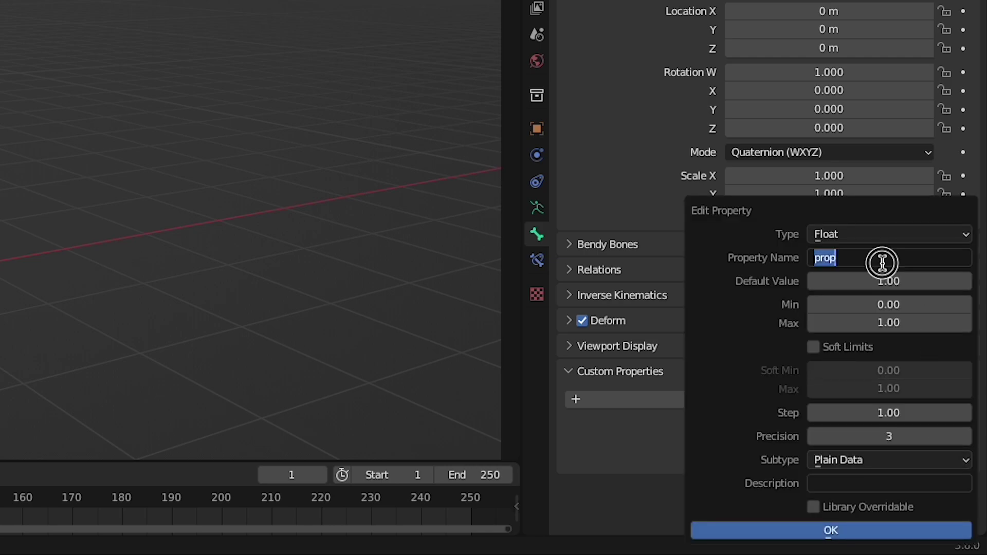
text(Thickness)
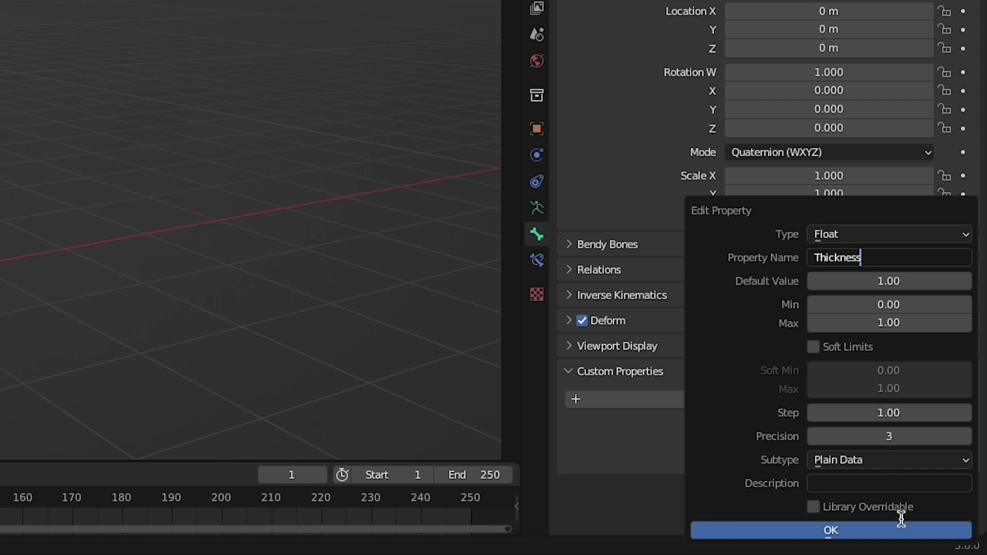
click(843, 539)
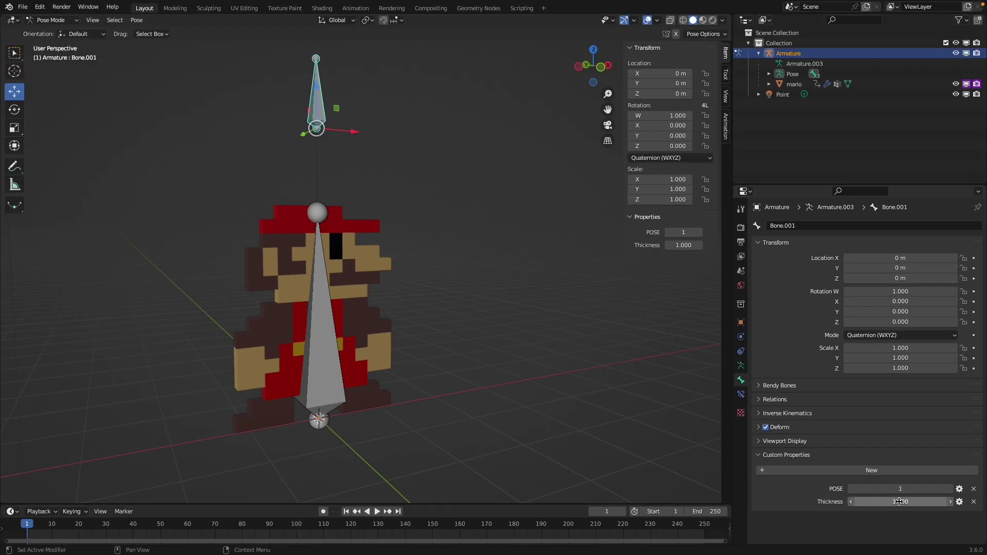
Copy the bone's Thickness property as a new driver and paste it onto the Thickness value of Mario's Solidify modifier in Object Mode.
right_click(899, 501)
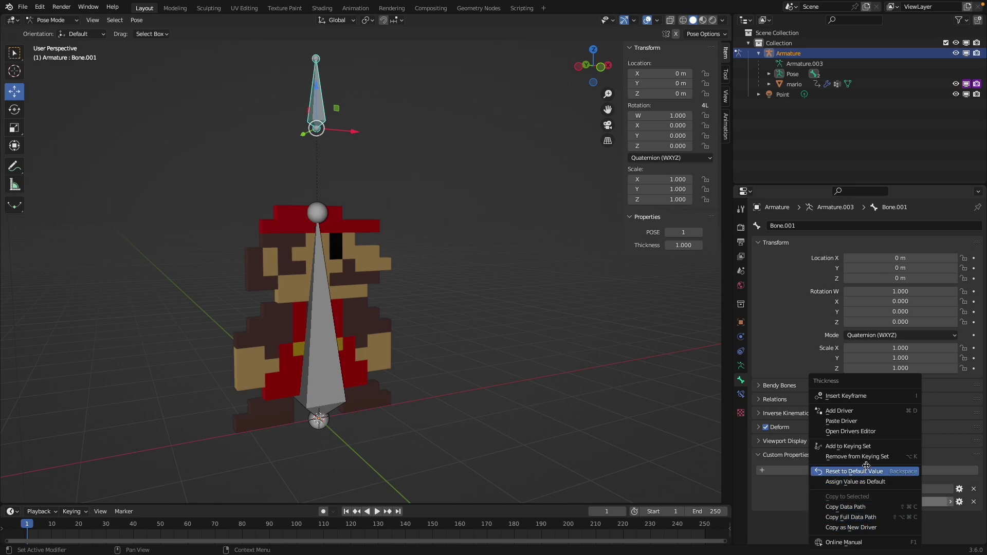
click(874, 526)
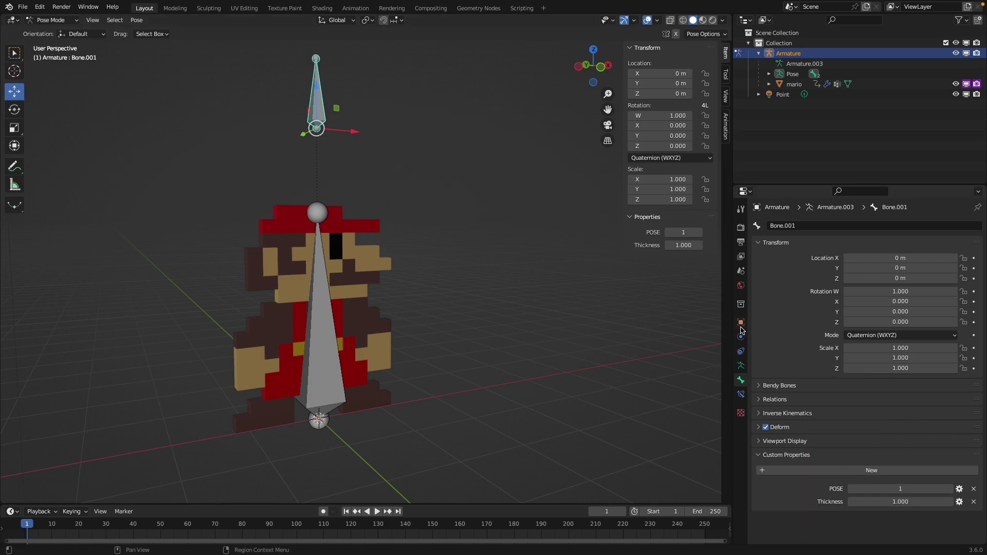
click(51, 20)
click(50, 28)
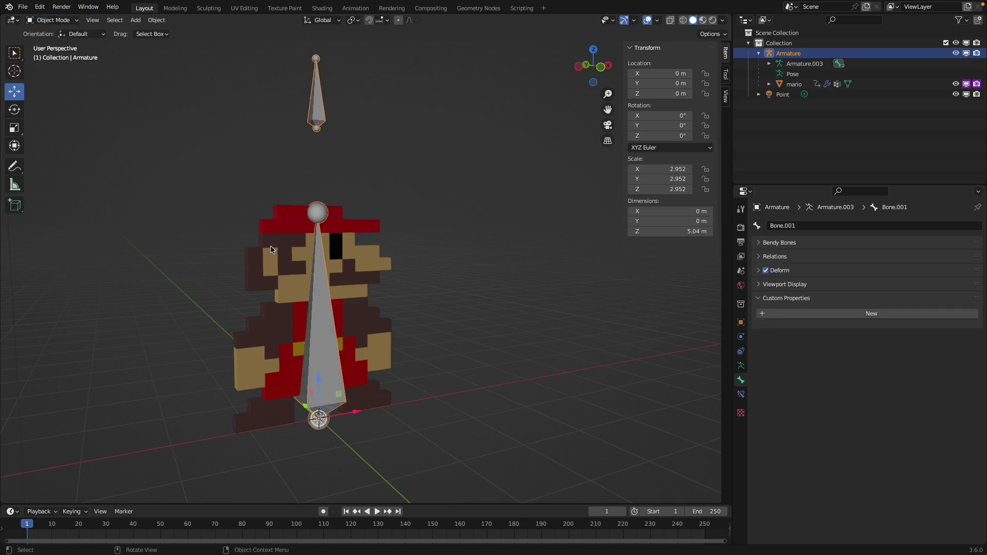
click(279, 250)
click(740, 337)
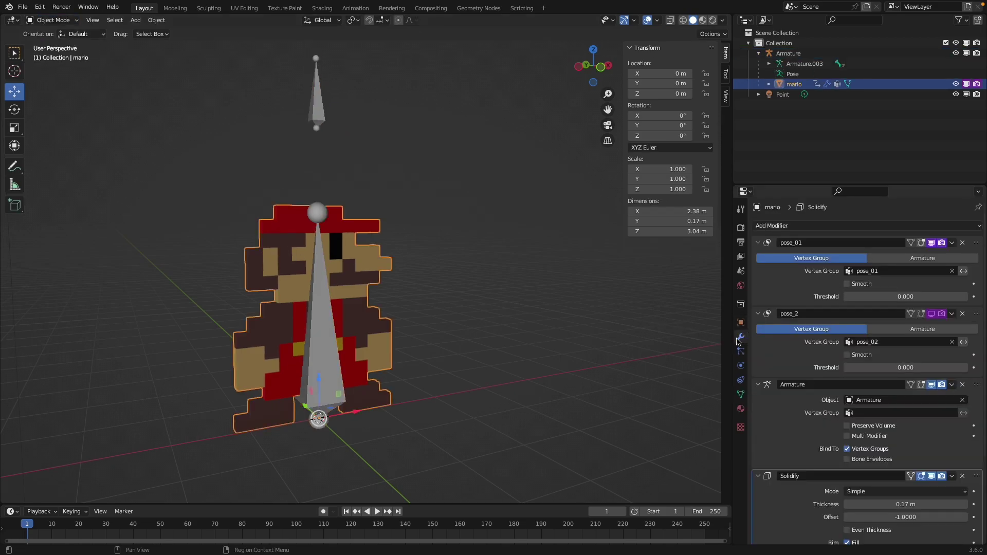
right_click(908, 504)
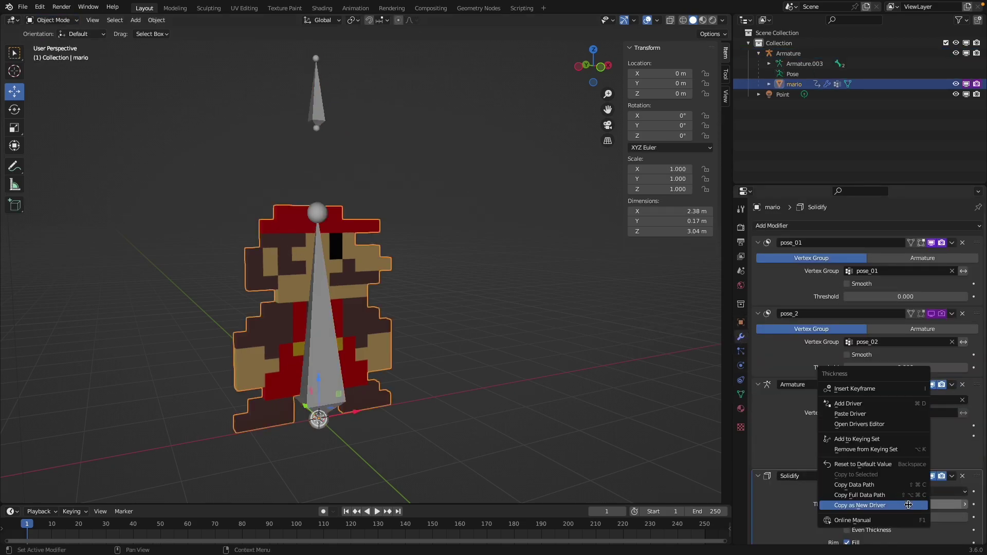
click(880, 415)
Switch the armature to Pose Mode and set the upper bone's Thickness property to 0.220.
middle_drag(358, 299, 425, 288)
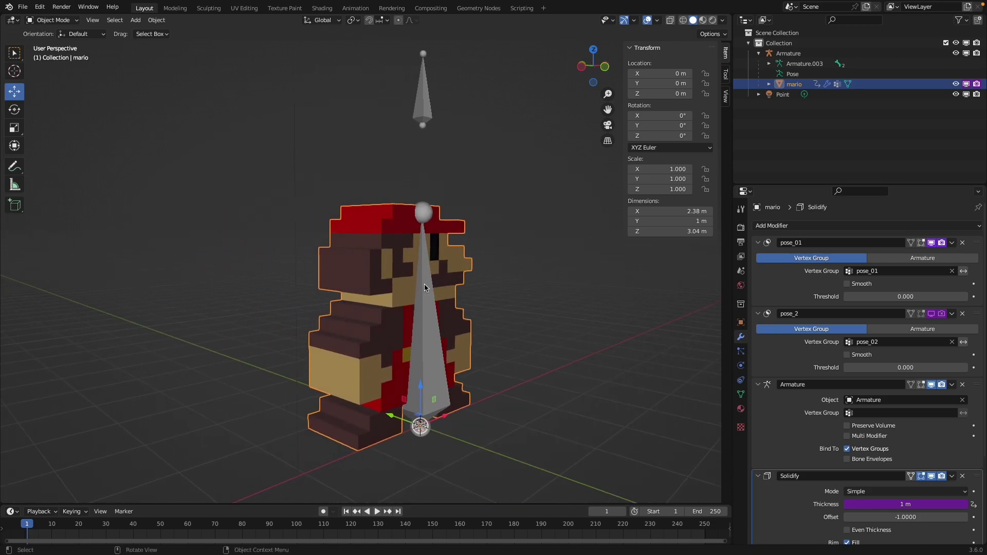
click(432, 109)
click(37, 22)
click(45, 53)
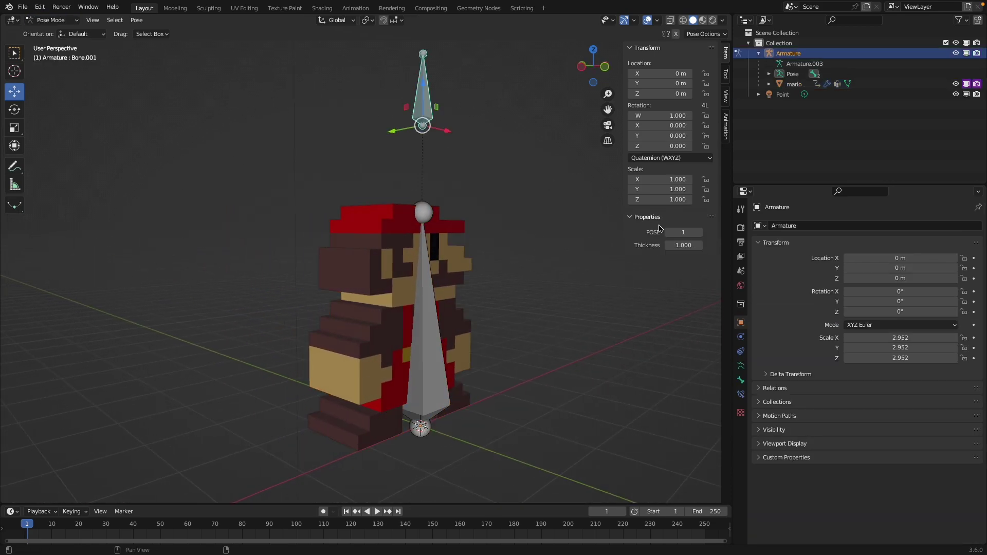
drag(688, 247, 663, 246)
middle_drag(581, 302, 545, 324)
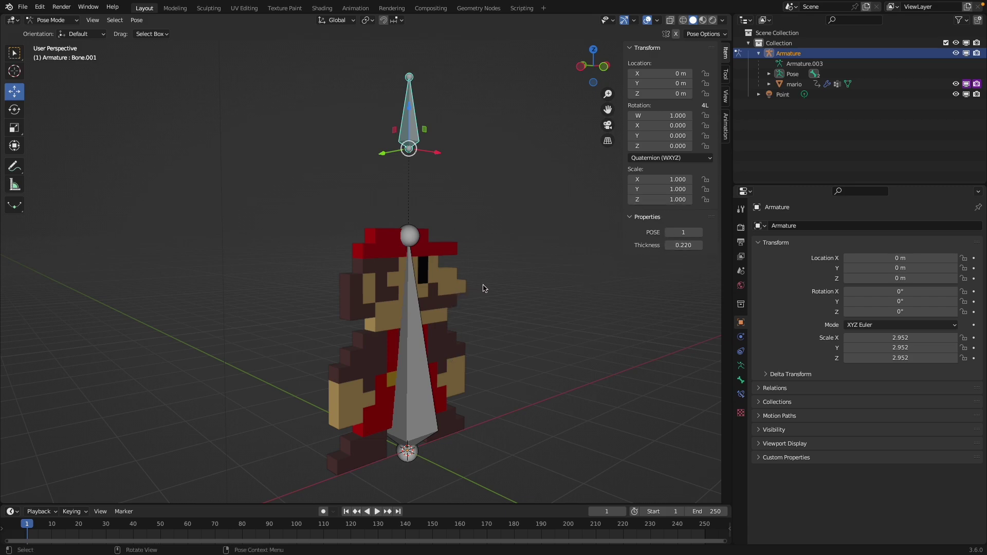
middle_drag(432, 257, 446, 239)
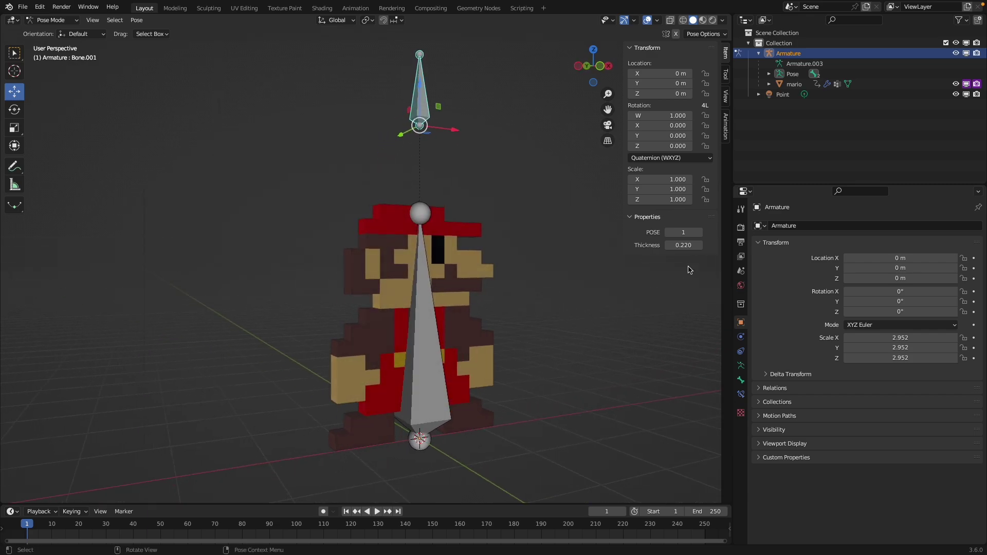
middle_drag(511, 312, 488, 288)
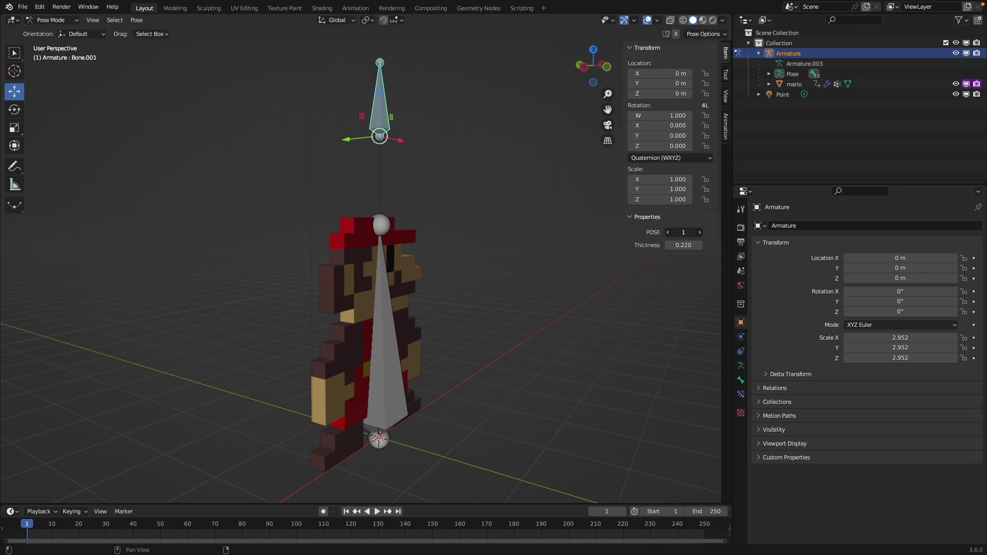
Set the upper bone's POSE property to 2 to test Mario's second pose with the thickness applied.
mouse_move(683, 233)
mouse_down()
mouse_move(700, 233)
mouse_move(684, 232)
mouse_move(691, 233)
mouse_up()
middle_drag(527, 292, 494, 286)
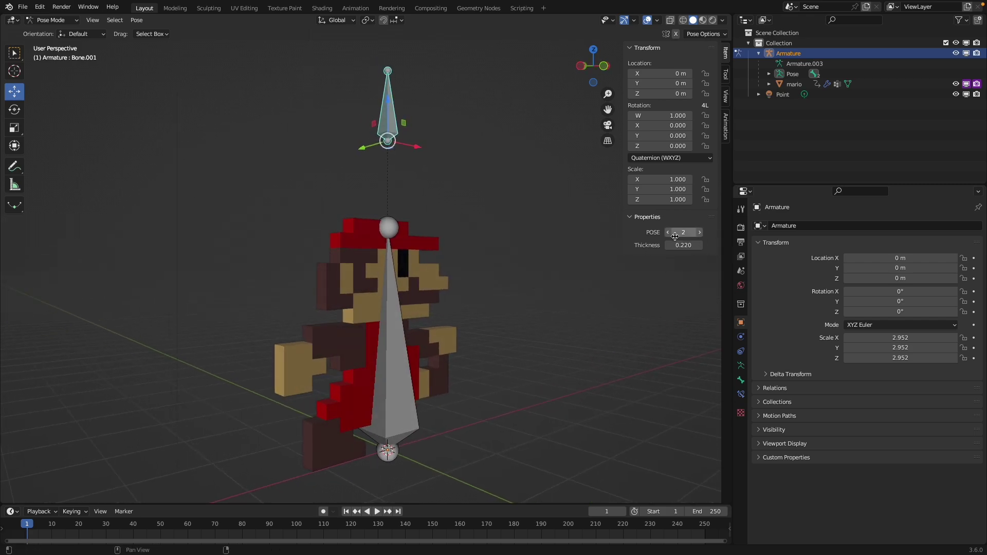
mouse_move(440, 329)
middle_down()
mouse_move(447, 323)
mouse_move(446, 340)
middle_up()
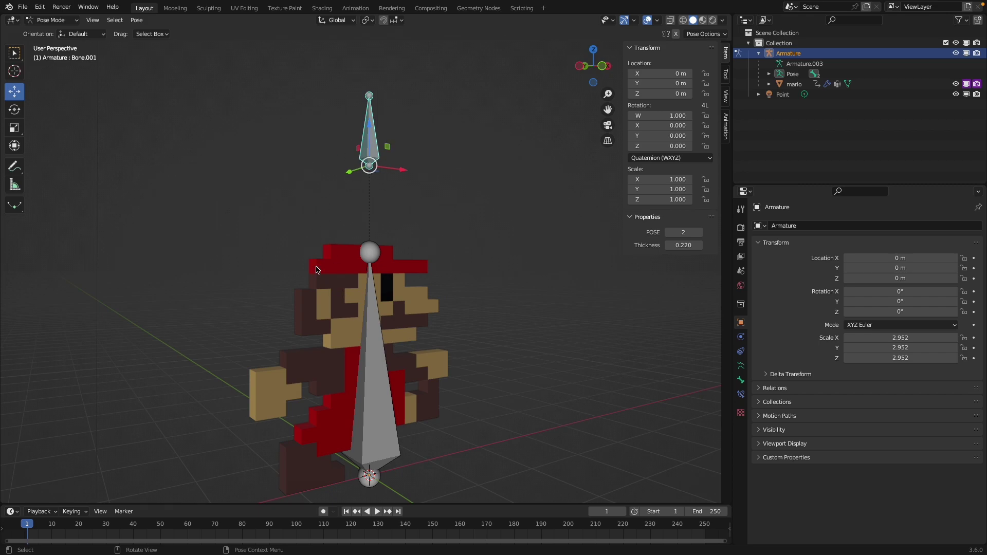
Return to Object Mode, add a text object in the front view and rotate it 90° about X.
key(KP_1)
shift+middle_drag(333, 228, 223, 203)
click(51, 20)
click(49, 29)
shift+middle_drag(406, 270, 341, 258)
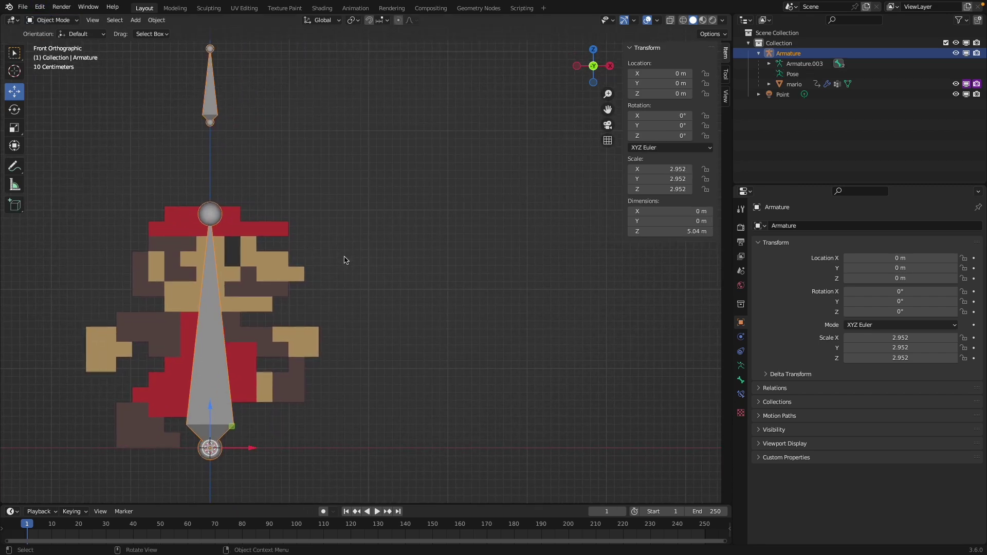
key(shift+a)
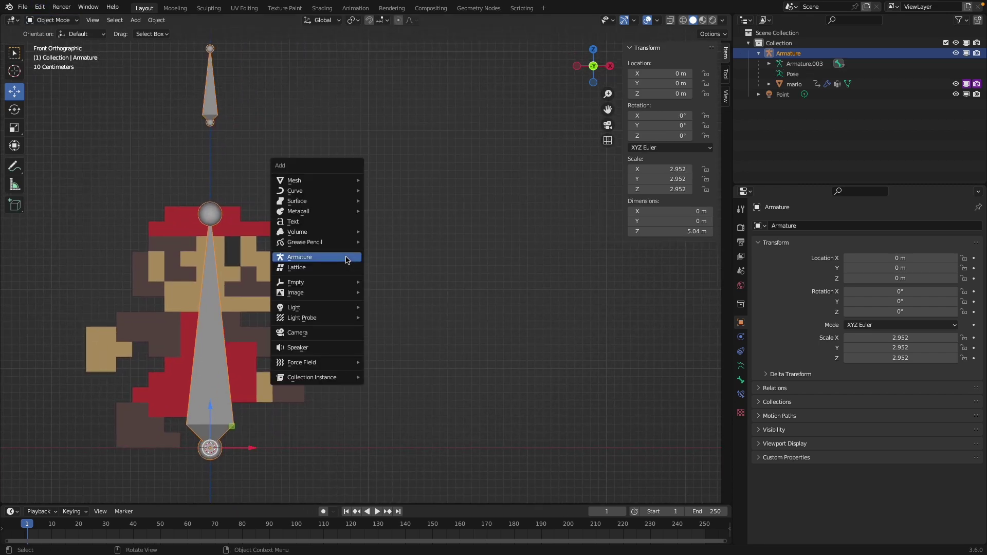
click(308, 221)
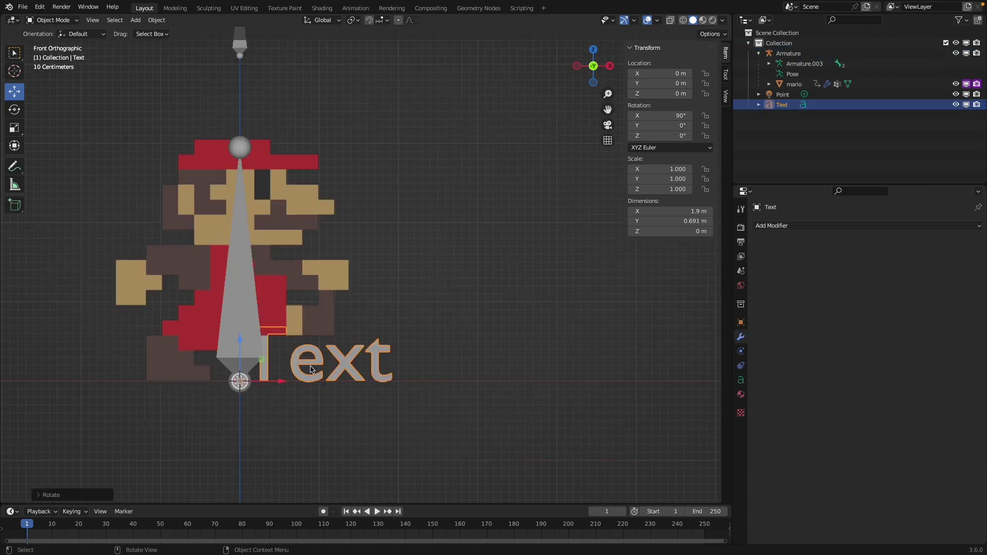
Replace the text object's default wording with POSE.
key(Tab)
key(BackSpace)
key(BackSpace)
key(BackSpace)
key(BackSpace)
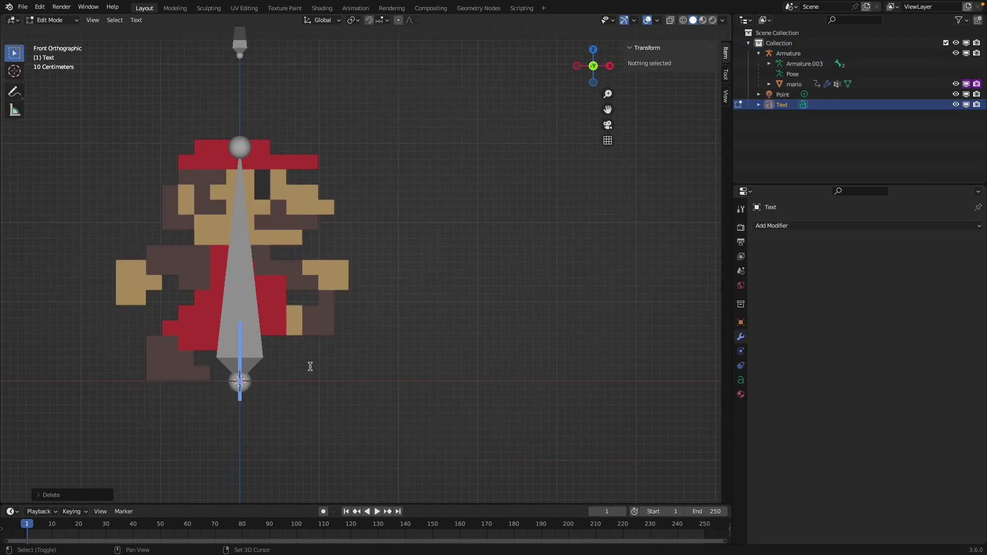
text(POSES)
key(BackSpace)
key(Tab)
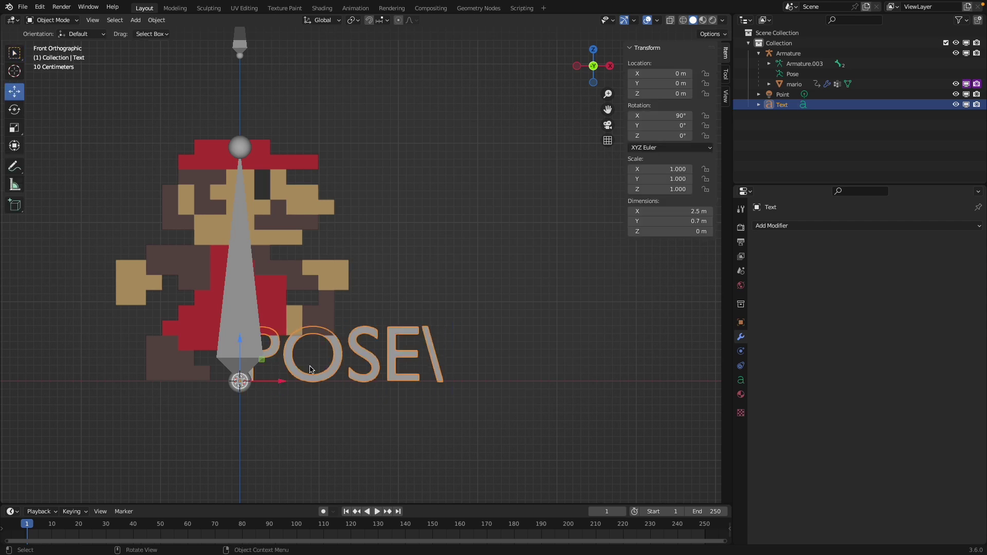
key(Tab)
Move the POSE text along X beside Mario, to about 3.05 m.
key(Tab)
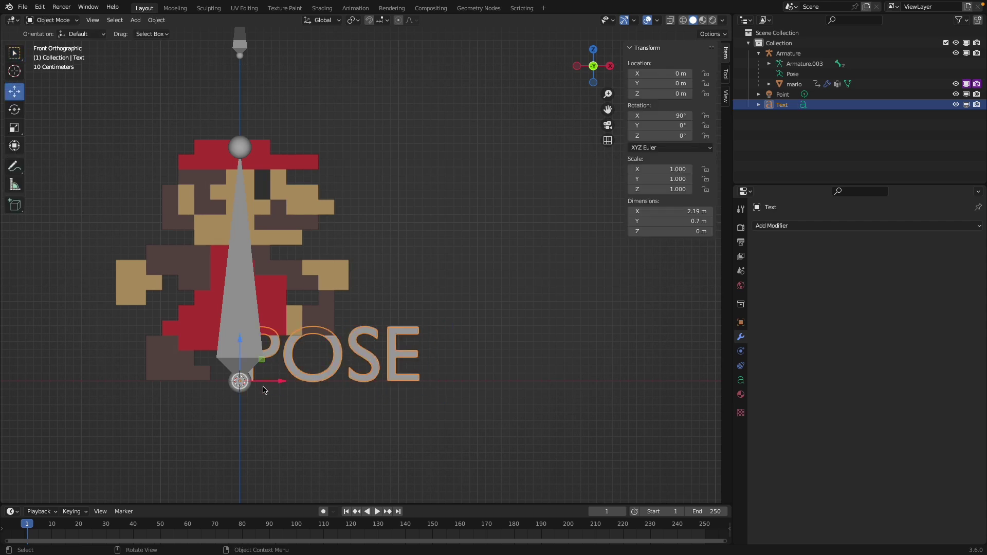
drag(270, 382, 511, 385)
shift+middle_drag(572, 354, 491, 360)
key(Tab)
key(Tab)
scroll(367, 248, up, 2)
scroll(365, 263, down, 3)
shift+middle_drag(363, 280, 390, 335)
Set the POSE text's origin to its geometry and convert the text to a curve.
click(164, 22)
mouse_move(172, 43)
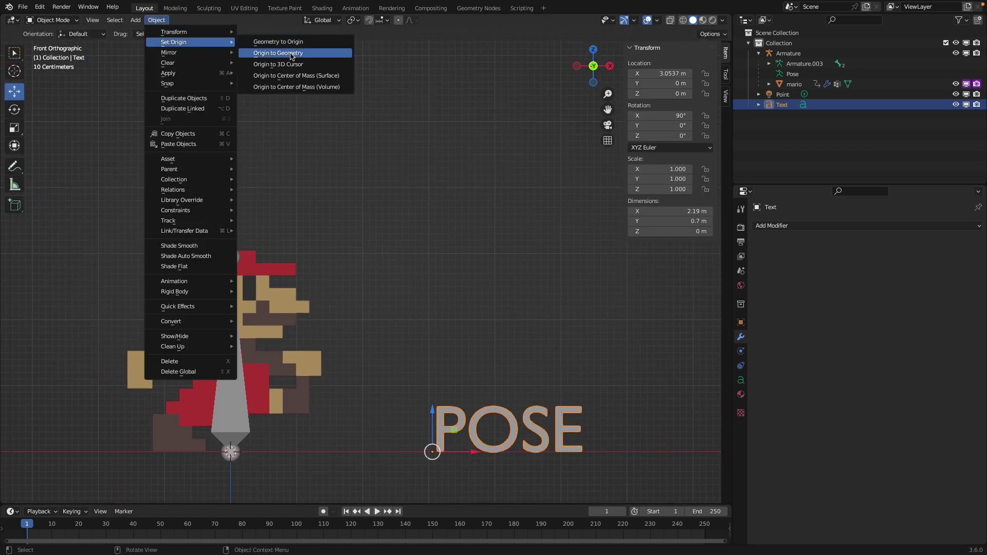
click(291, 53)
shift+middle_drag(374, 200, 381, 169)
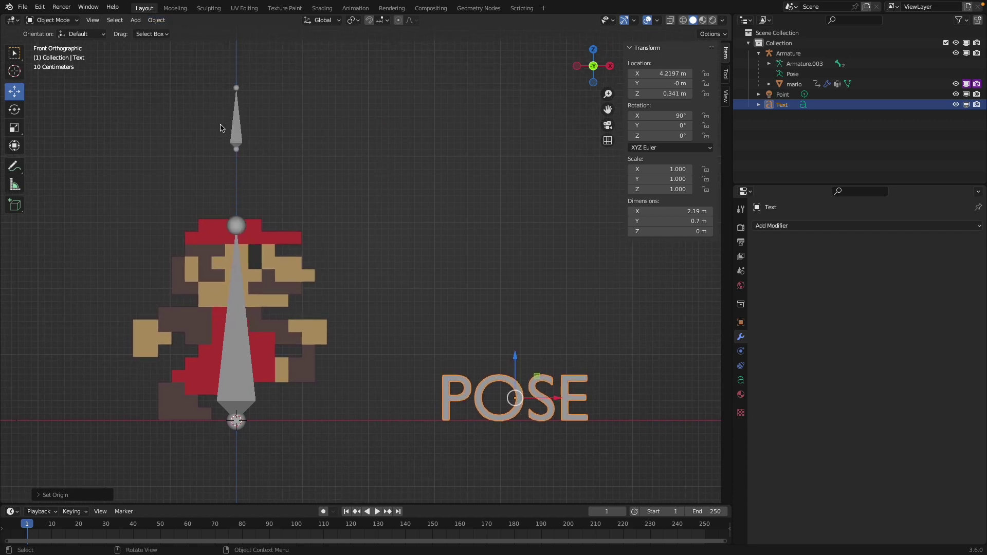
click(159, 20)
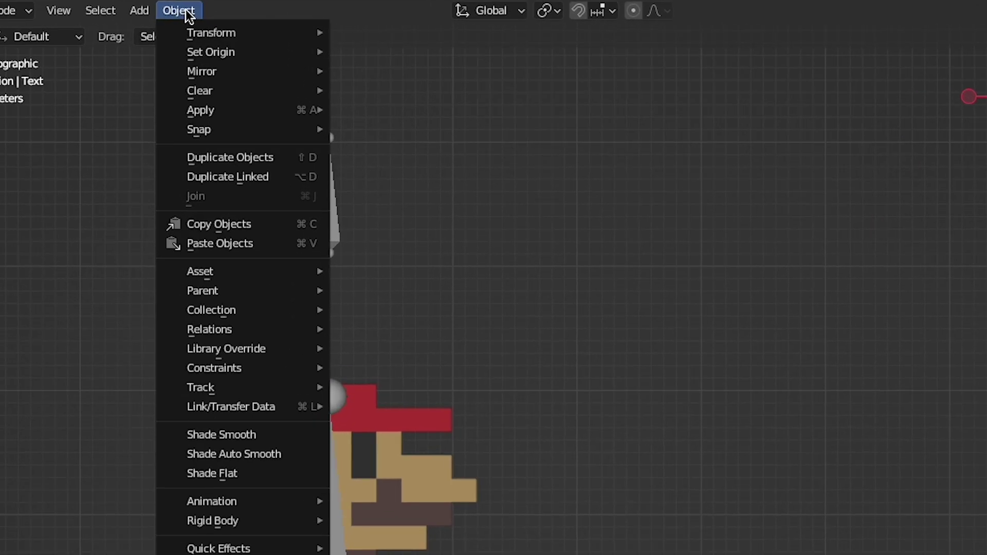
mouse_move(249, 253)
click(377, 252)
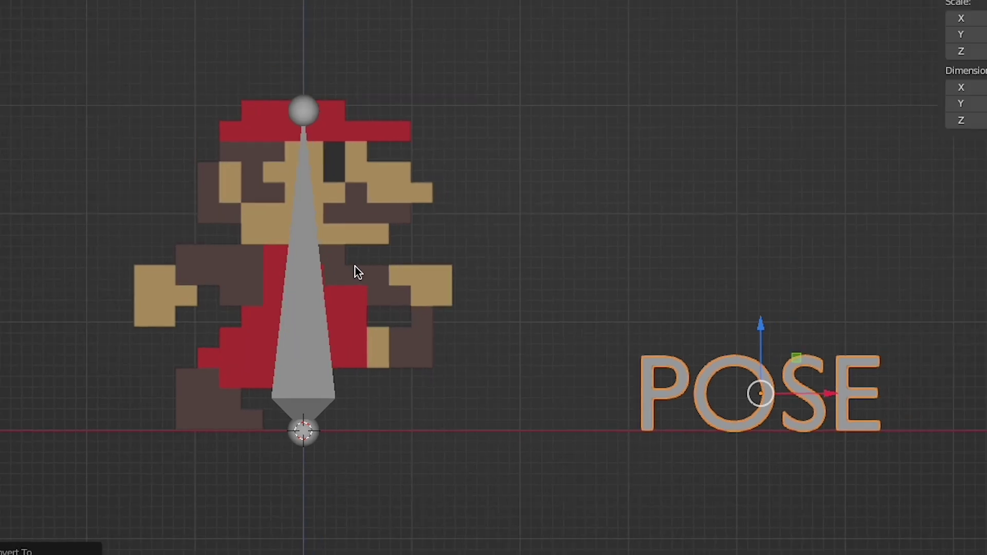
Add a Bezier circle at Mario's feet and scale it to about 2.2.
shift+middle_drag(398, 228, 393, 238)
key(shift+a)
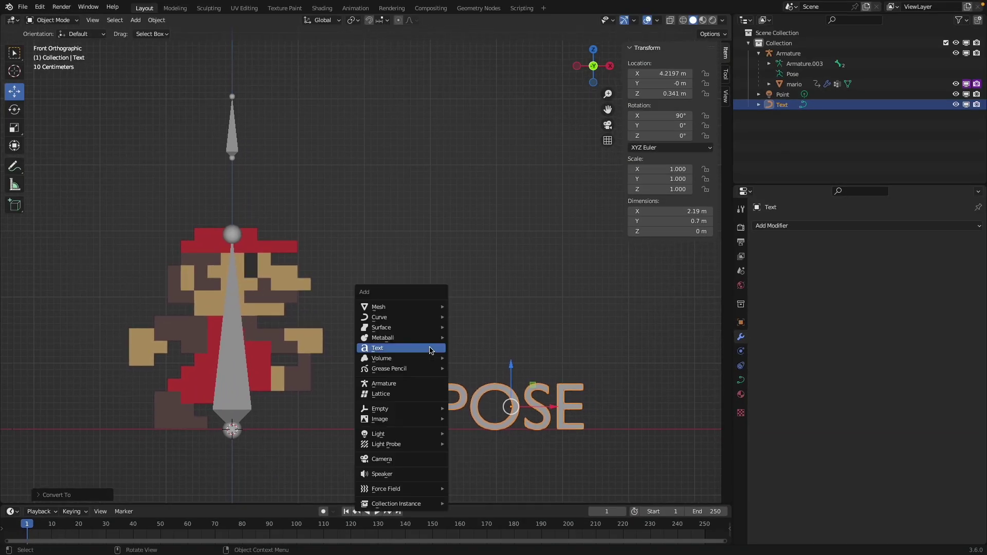
mouse_move(427, 332)
click(479, 329)
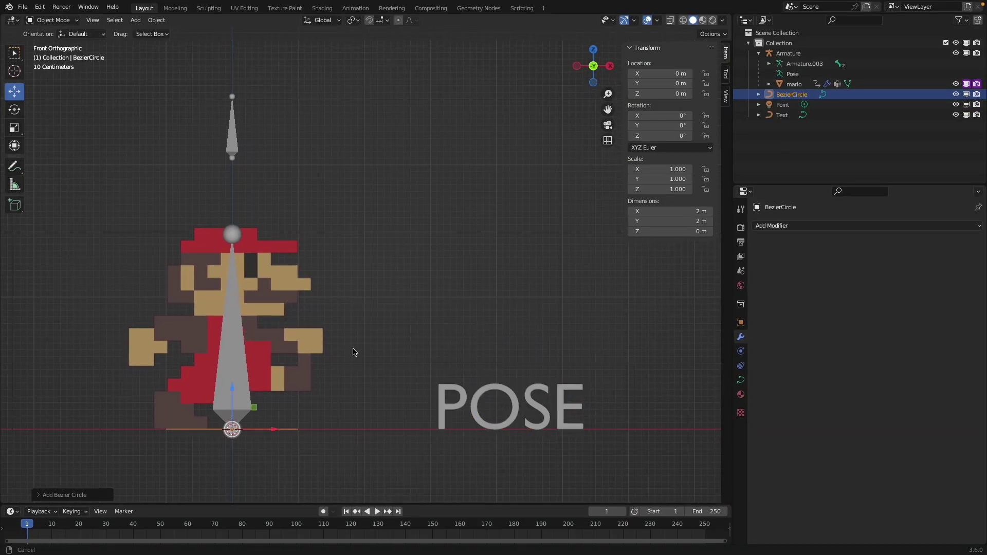
middle_drag(354, 352, 375, 330)
key(s)
click(402, 291)
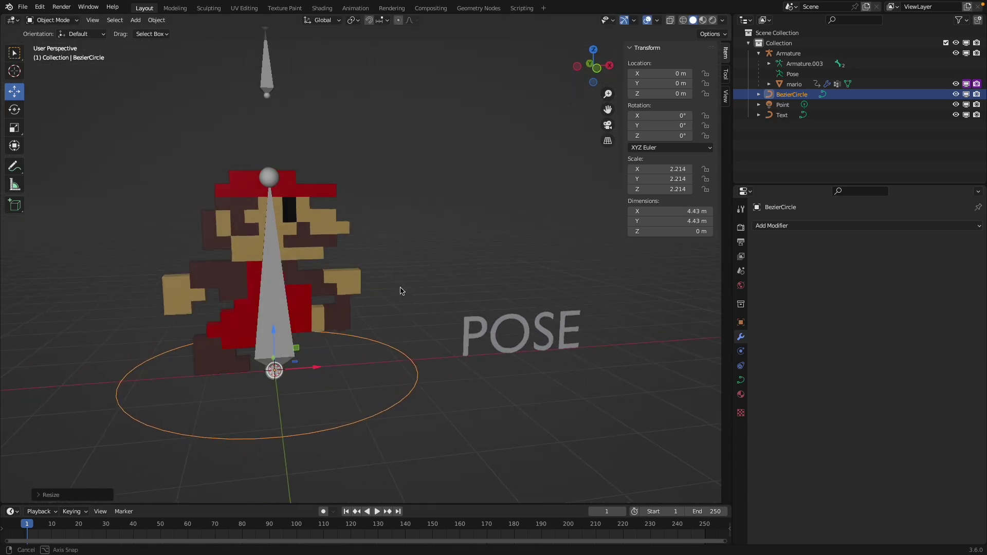
middle_drag(402, 290, 406, 325)
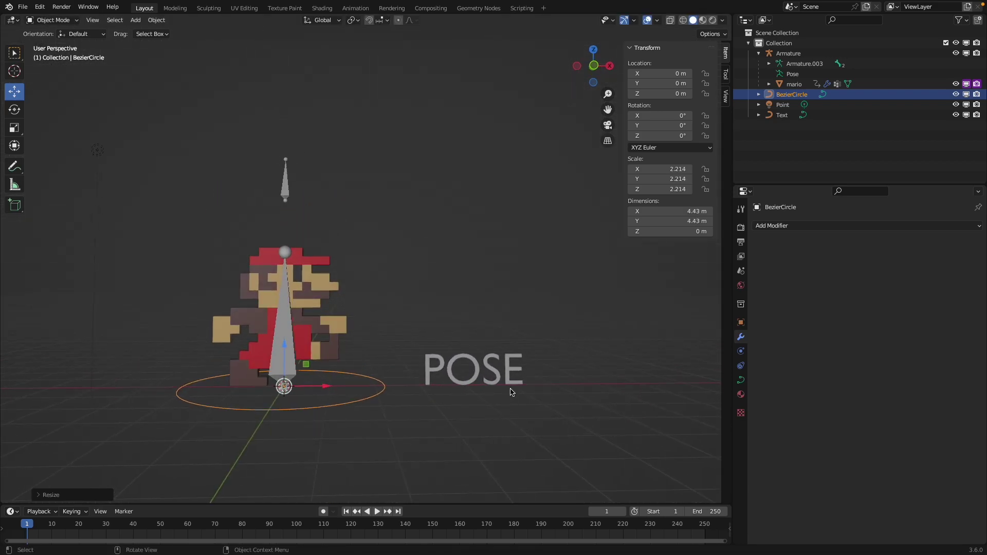
Put the armature in Pose Mode and assign the Text curve as the upper bone's custom shape object.
click(447, 365)
scroll(471, 376, up, 1)
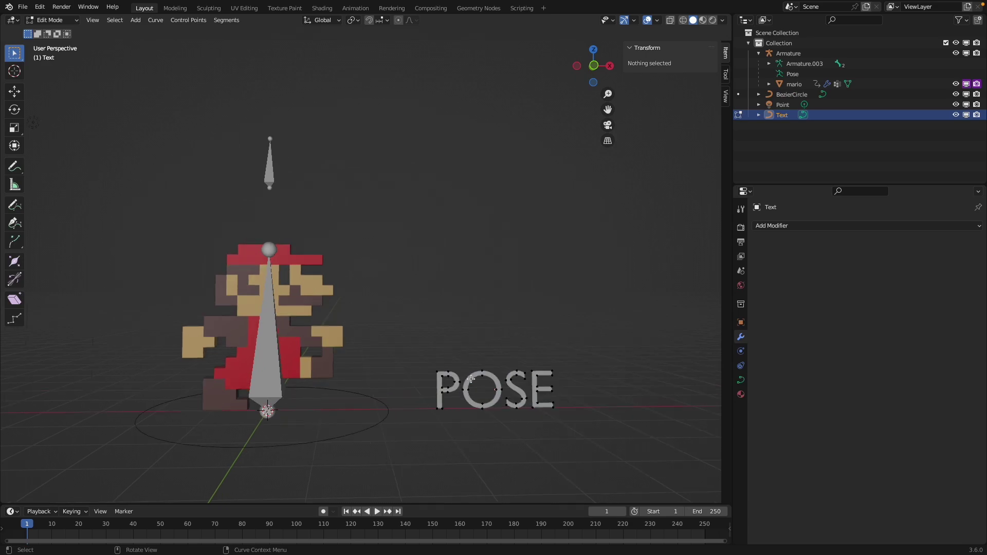
click(380, 433)
click(267, 277)
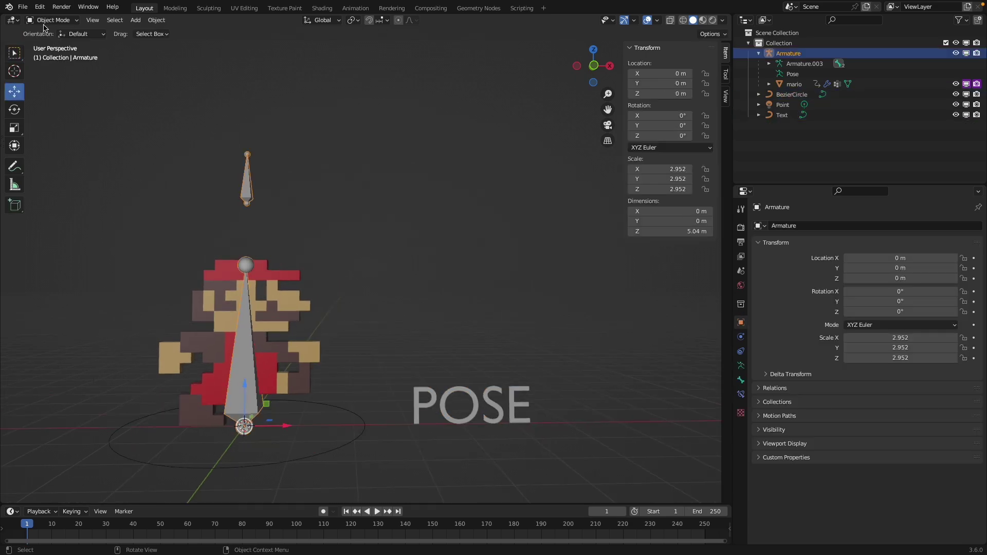
click(52, 20)
click(54, 61)
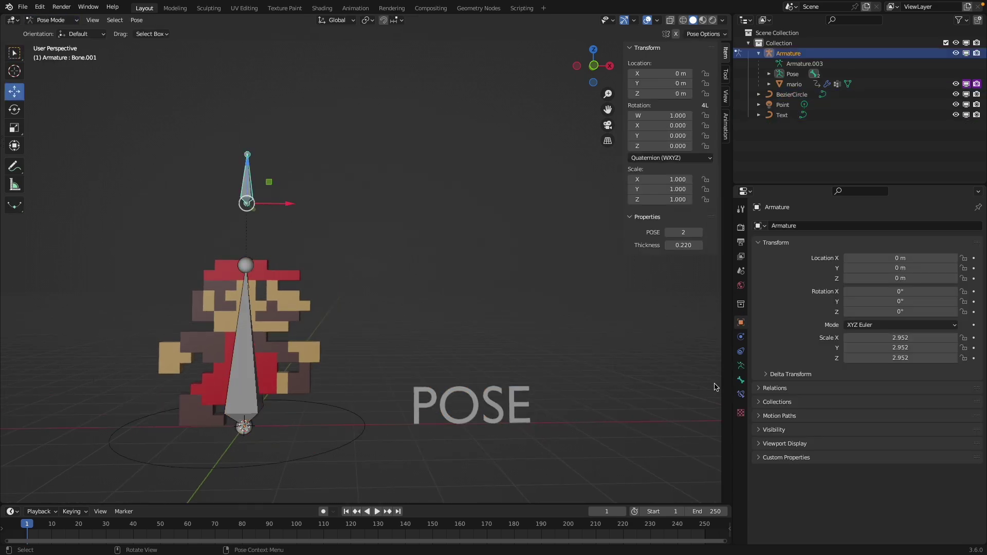
click(740, 380)
click(795, 441)
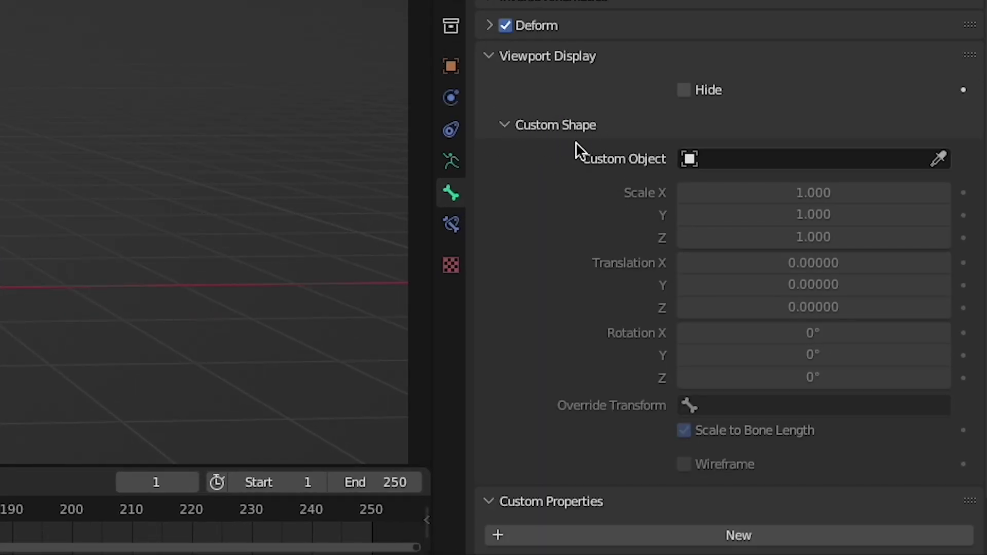
click(781, 166)
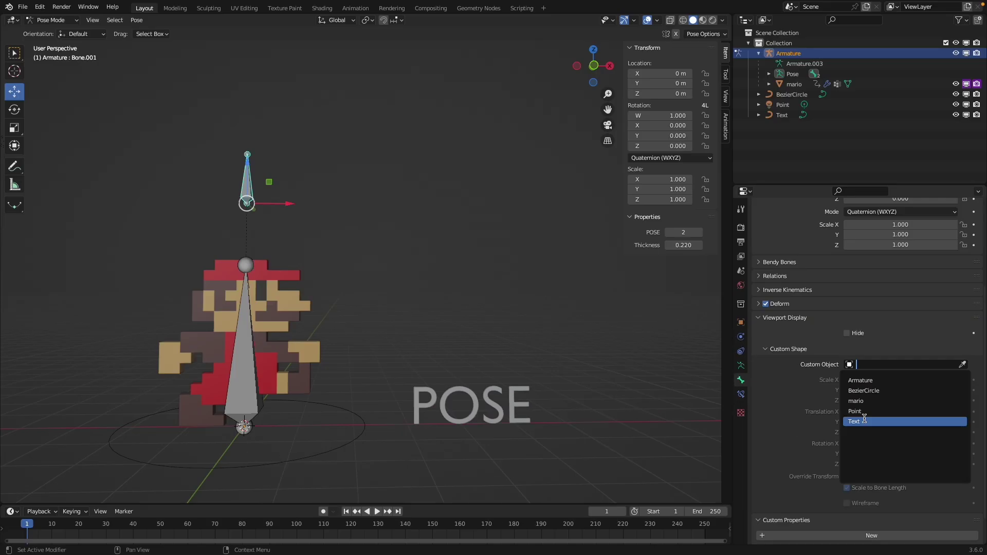
click(727, 283)
middle_drag(406, 288, 406, 227)
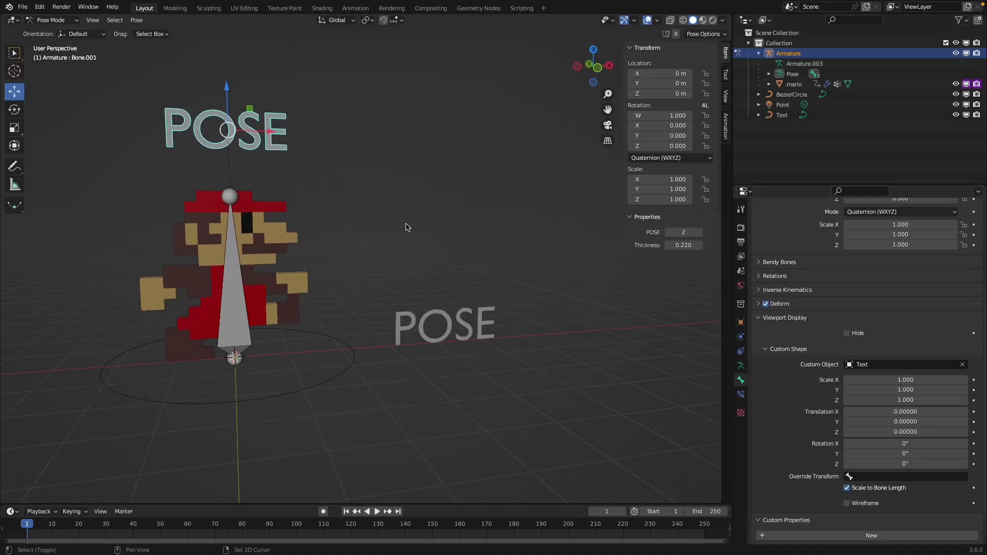
Assign BezierCircle as the custom shape object of the lower bone inside Mario.
click(328, 391)
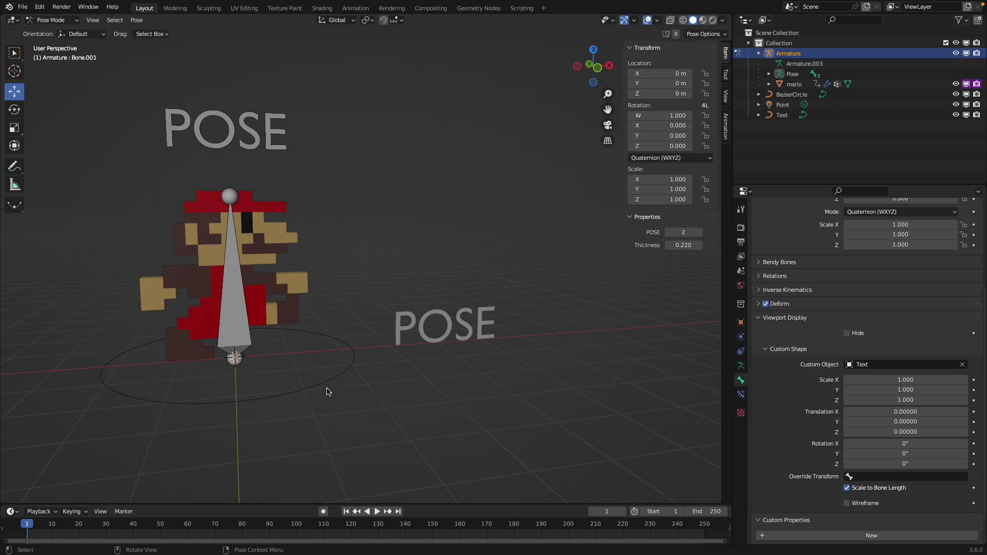
click(250, 323)
click(874, 364)
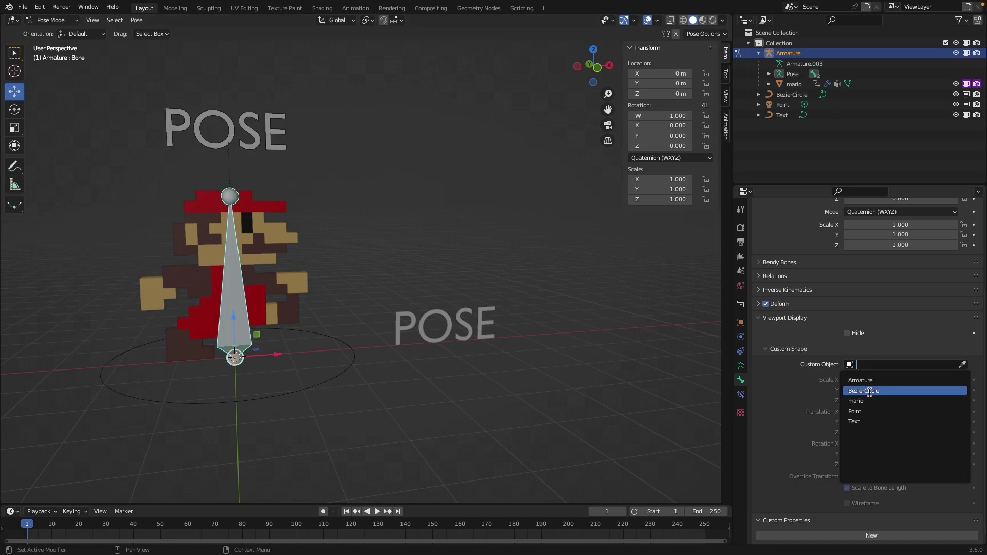
click(870, 392)
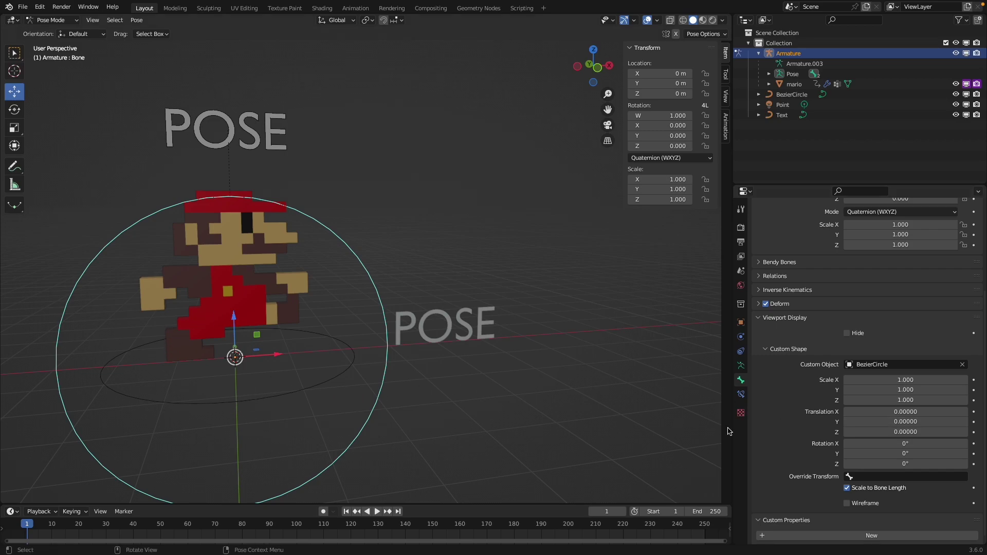
Set the lower bone's custom shape X rotation to 90° and scale the shape down evenly to just outside the original circle.
drag(900, 446, 958, 445)
click(899, 445)
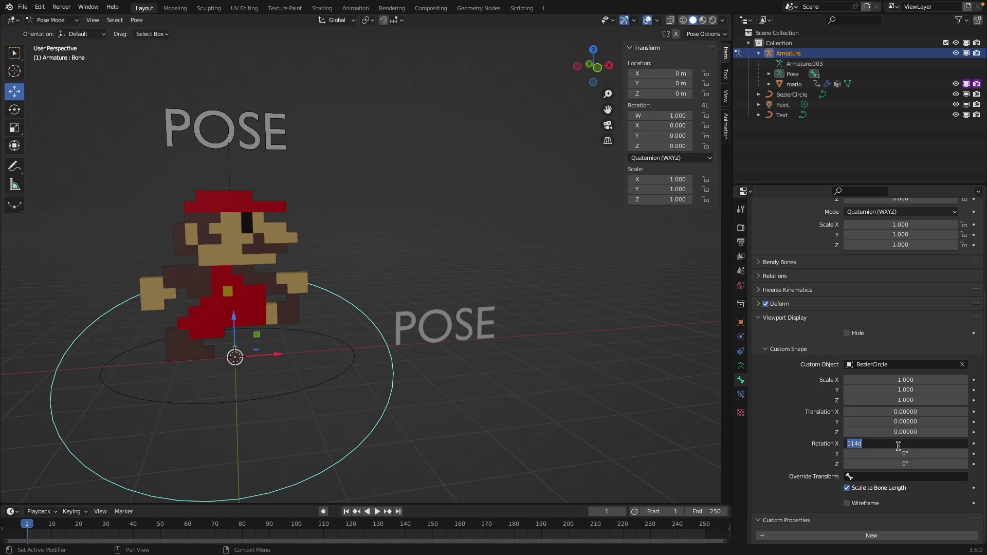
text(90)
key(Return)
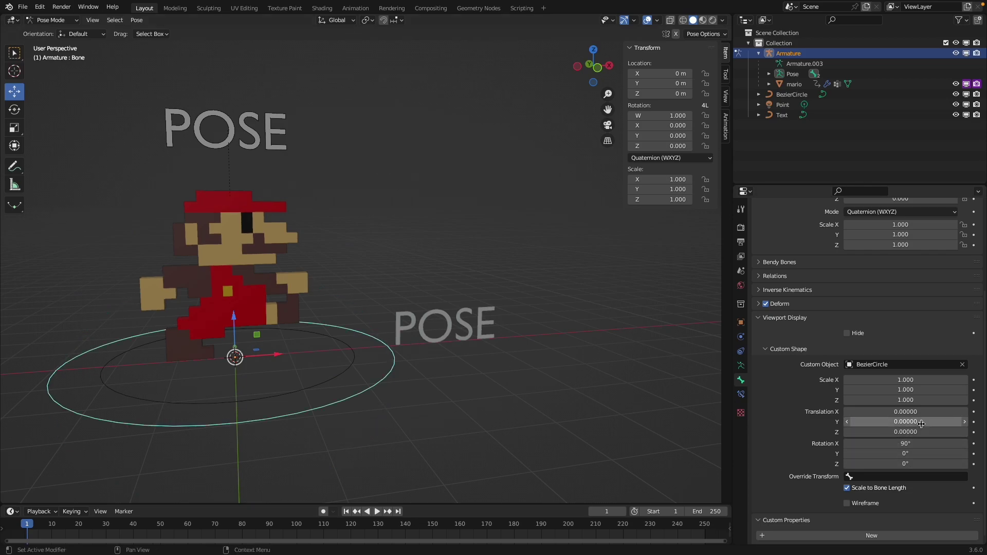
drag(907, 403, 904, 380)
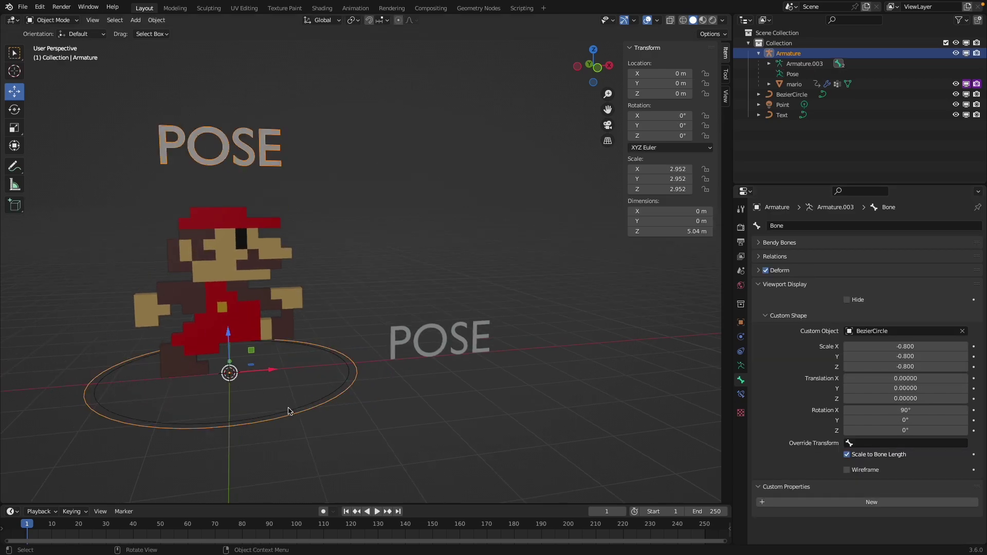
Move the BezierCircle and Text source objects into a new collection named hidden, and exclude that collection from the view layer.
click(293, 410)
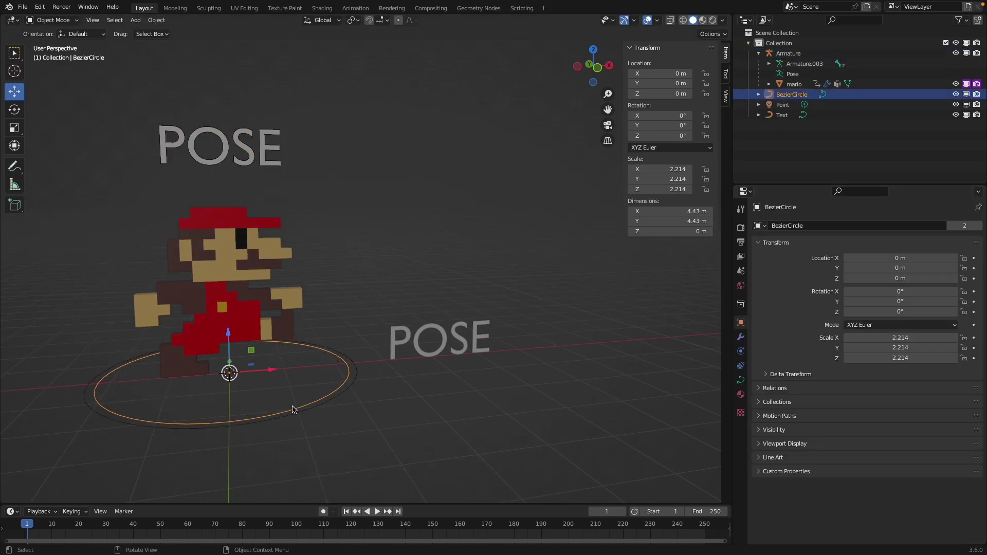
shift+click(444, 347)
key(m)
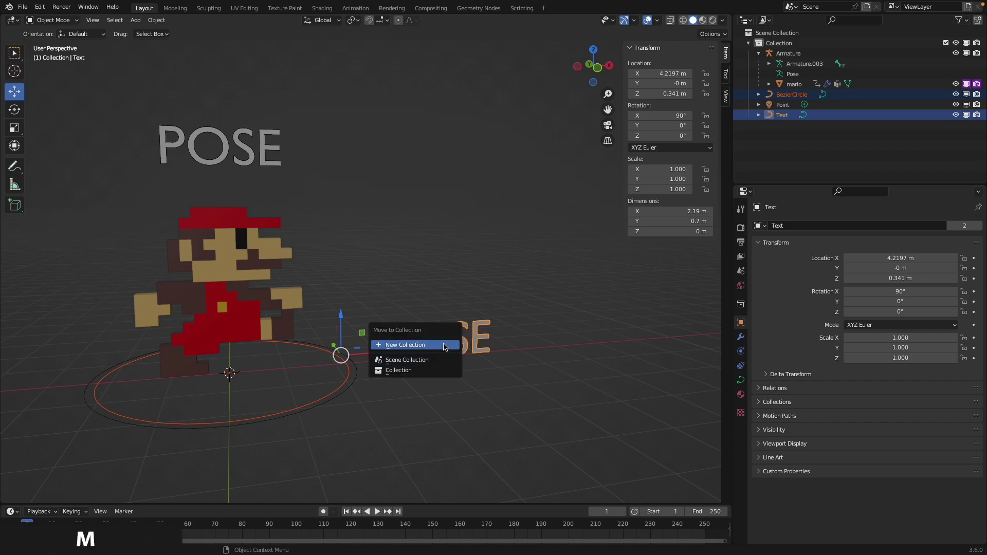
click(445, 346)
text(hidden)
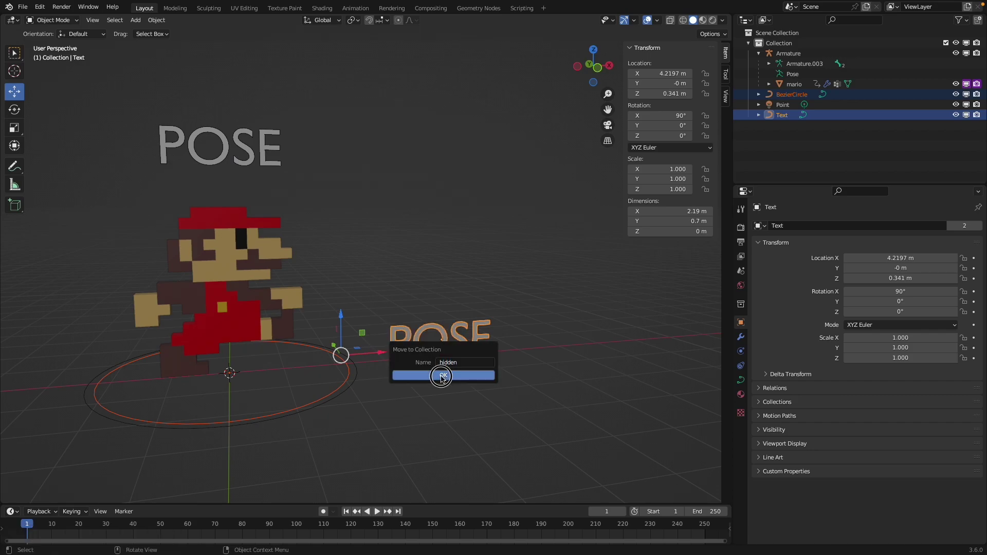
click(439, 375)
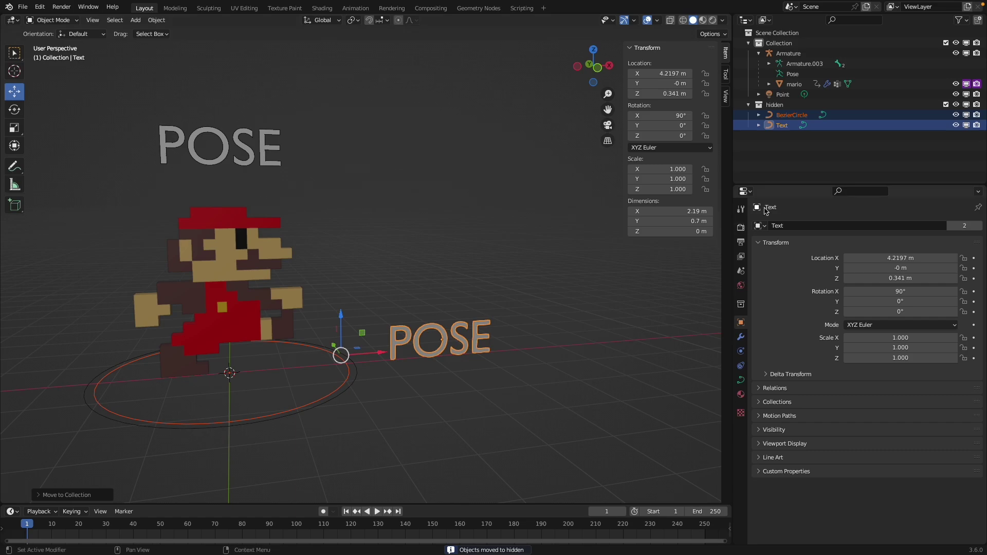
click(946, 105)
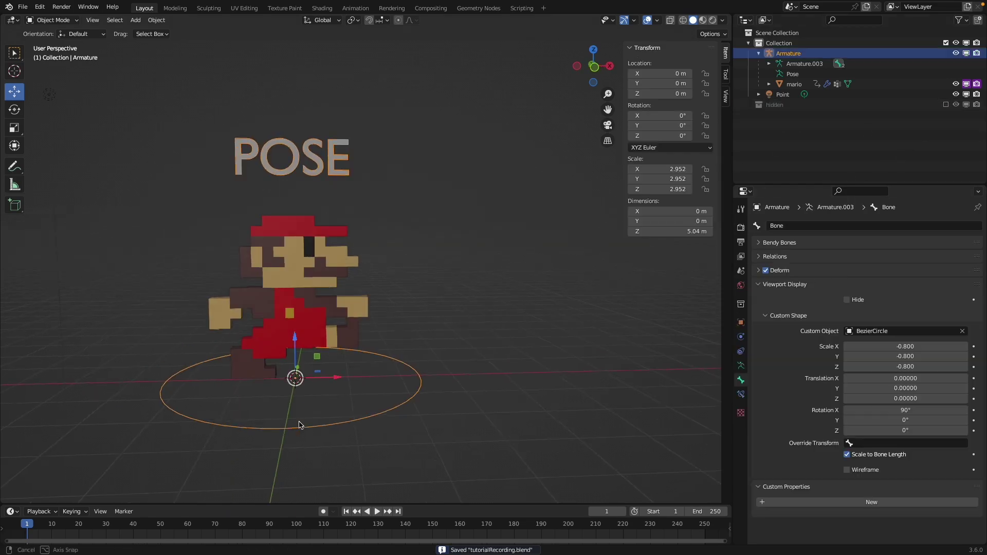
Select the armature and put it back in Pose Mode.
middle_drag(309, 391, 288, 396)
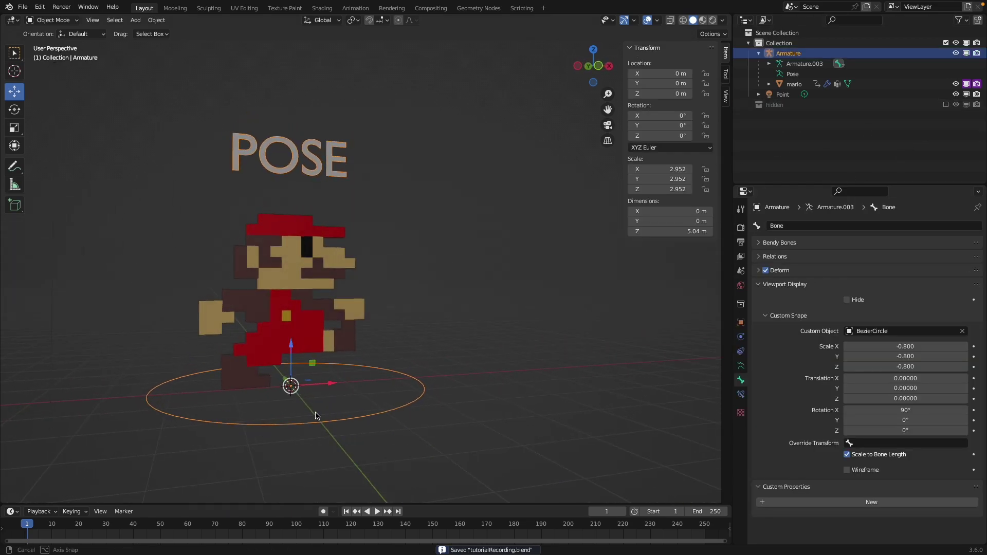
scroll(215, 294, up, 2)
click(58, 23)
click(63, 56)
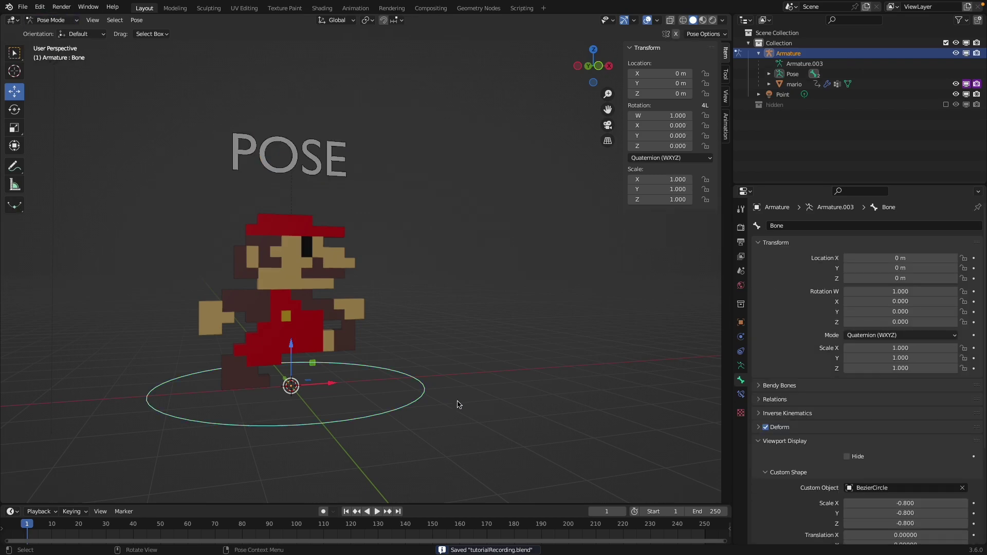
Try moving Mario with the circle control at his feet, and undo the move.
middle_drag(458, 403, 375, 399)
drag(346, 376, 319, 379)
key(ctrl+z)
Select the POSE text control and try out its POSE property values, ending on pose 1.
click(340, 154)
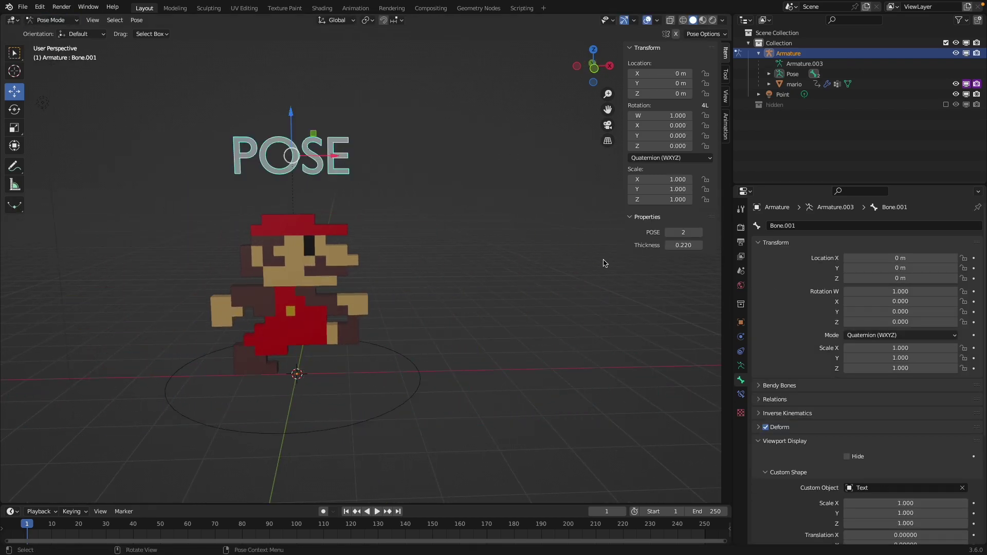
click(669, 234)
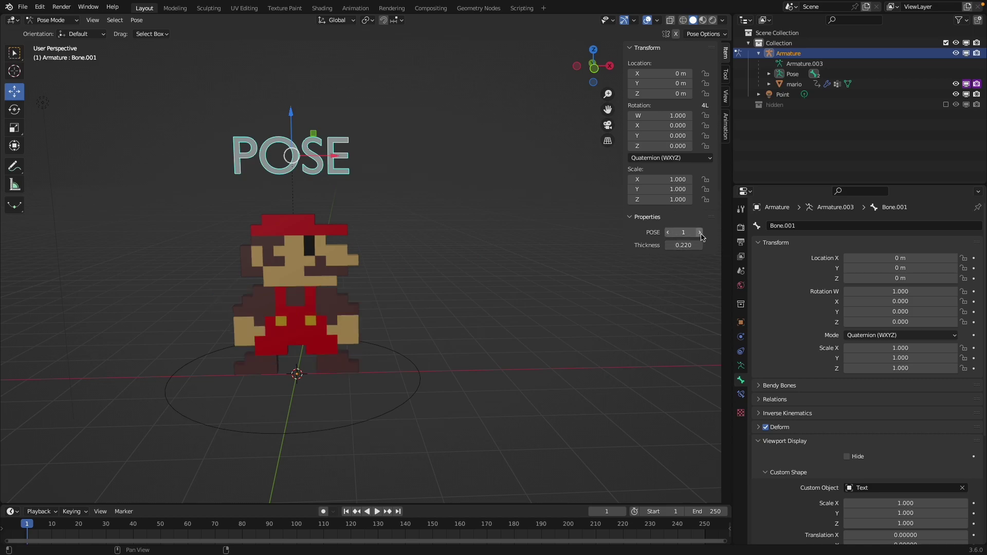
click(700, 234)
click(669, 234)
click(697, 232)
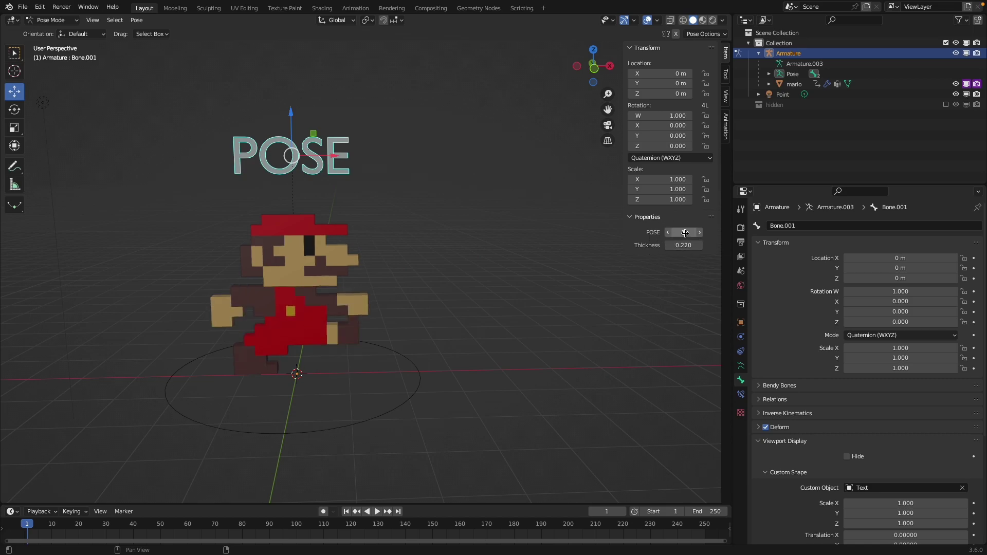
drag(685, 232, 694, 233)
click(700, 233)
click(669, 235)
middle_drag(482, 255, 491, 240)
mouse_move(683, 233)
mouse_down()
mouse_move(694, 233)
mouse_move(683, 233)
mouse_up()
Increase the POSE control's Thickness property to 0.280.
middle_drag(412, 242, 447, 255)
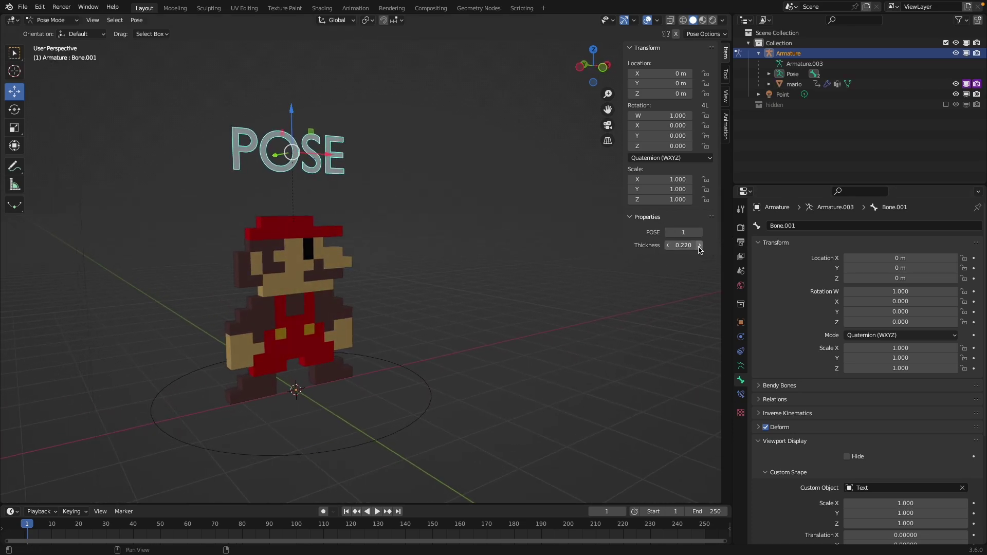
drag(700, 250, 719, 250)
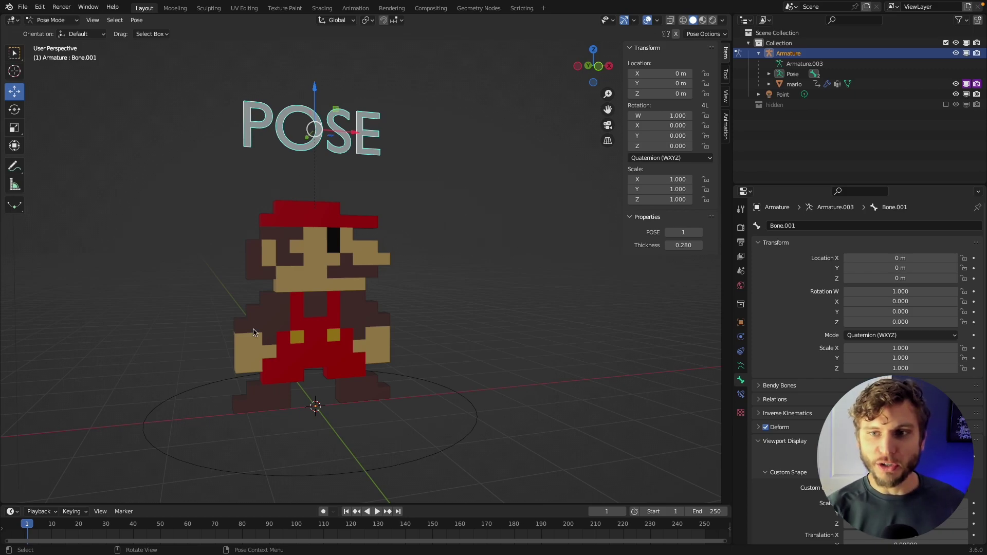
scroll(215, 338, up, 1)
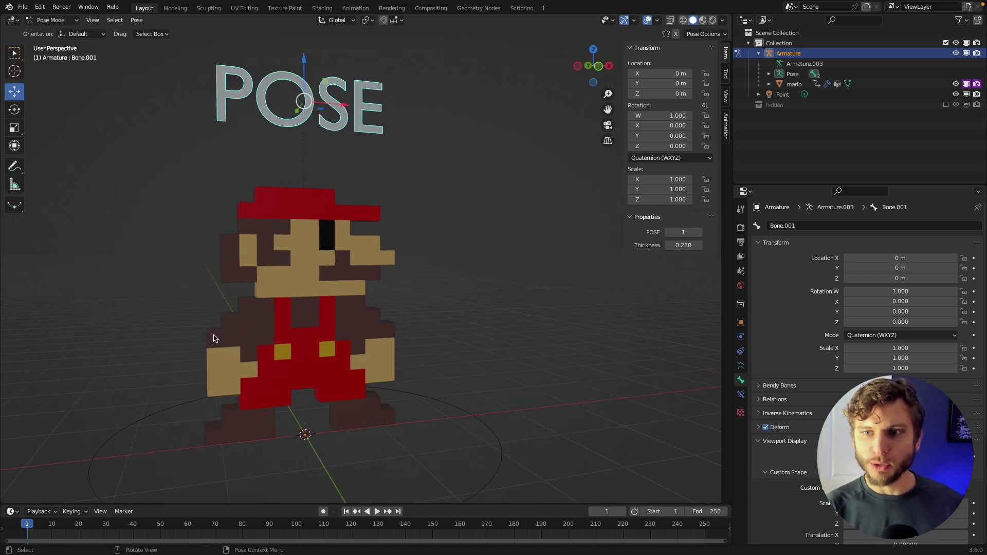
scroll(216, 338, down, 2)
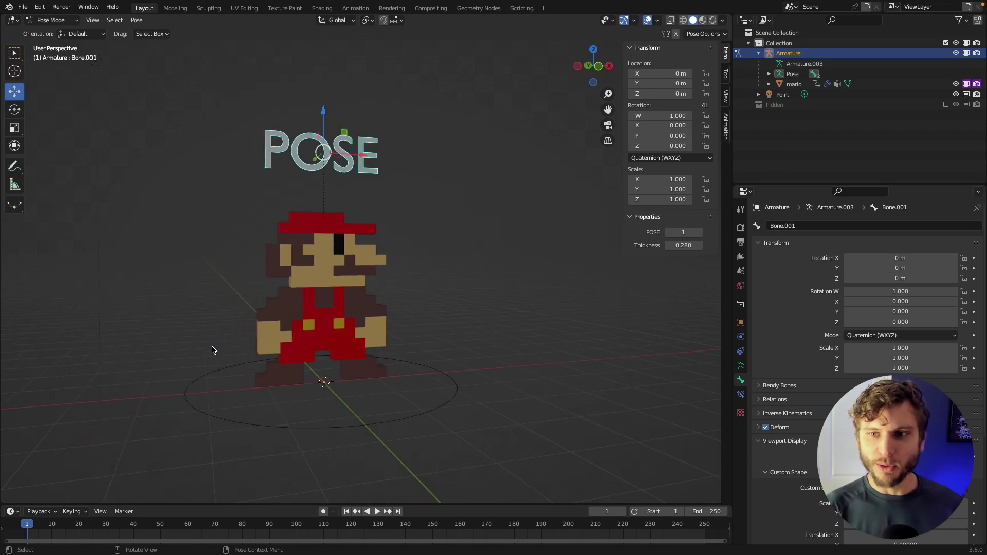
middle_drag(225, 340, 336, 358)
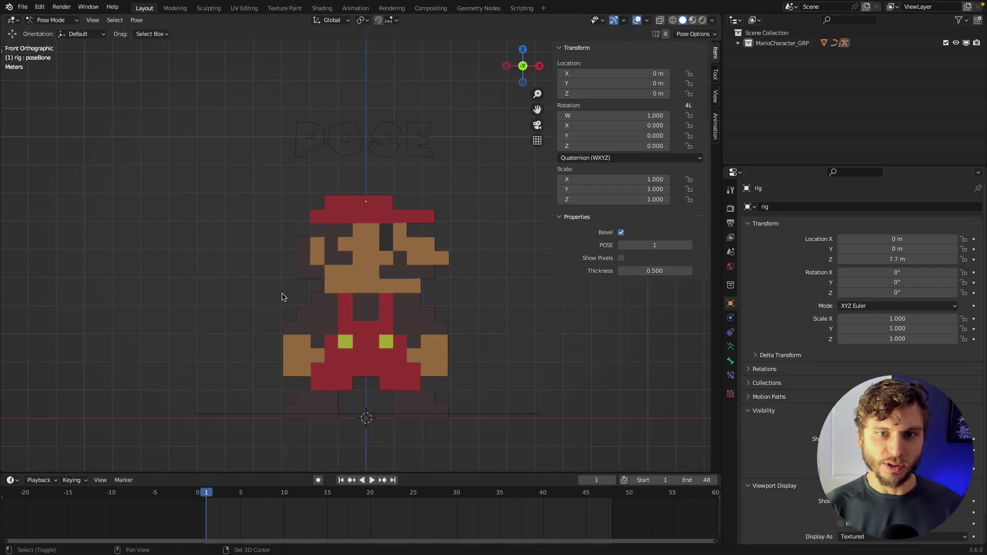
Try moving the finished Mario rig sideways along X with its ground control.
click(347, 424)
key(g)
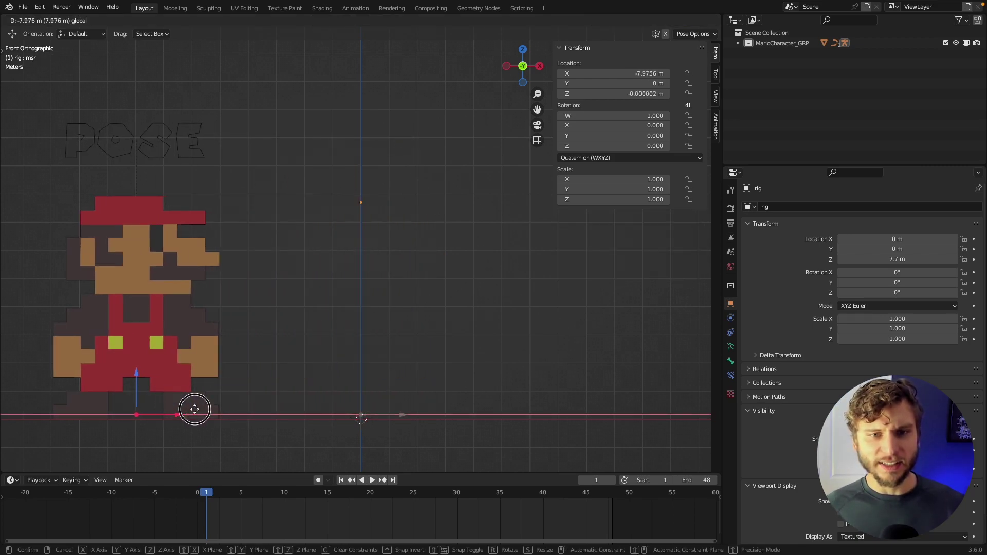
key(Escape)
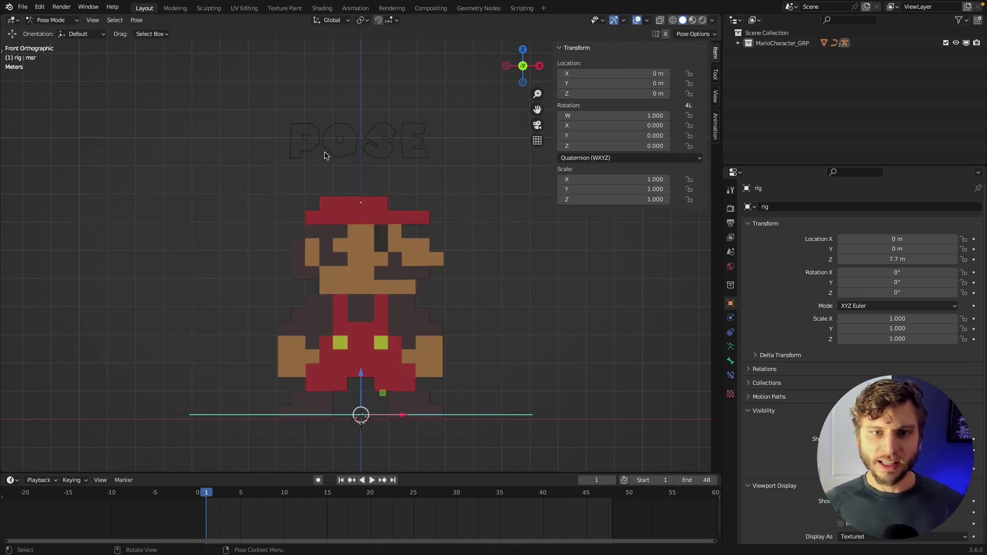
Select the POSE text control of the finished rig and step its POSE property upward through the poses.
click(330, 153)
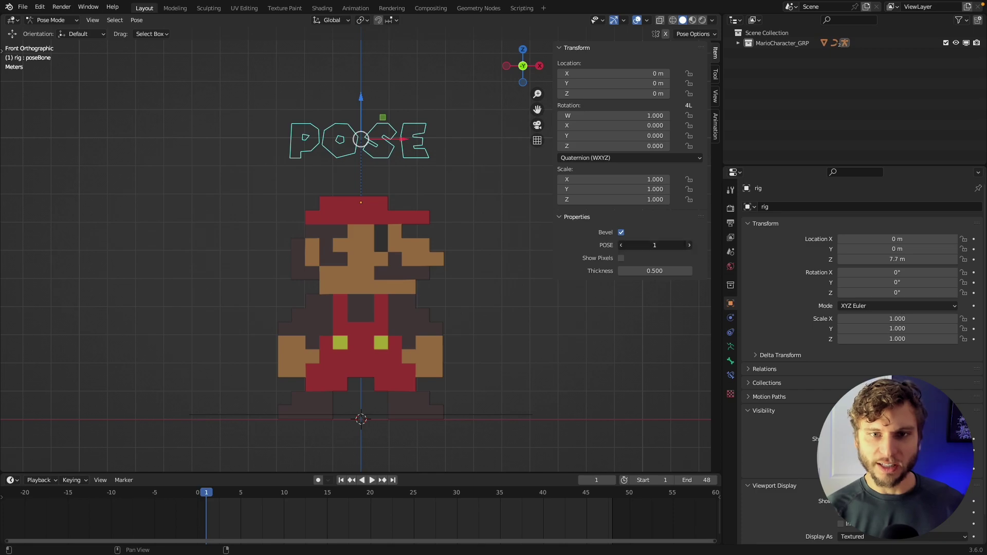
click(690, 245)
click(689, 246)
click(689, 246)
click(689, 246)
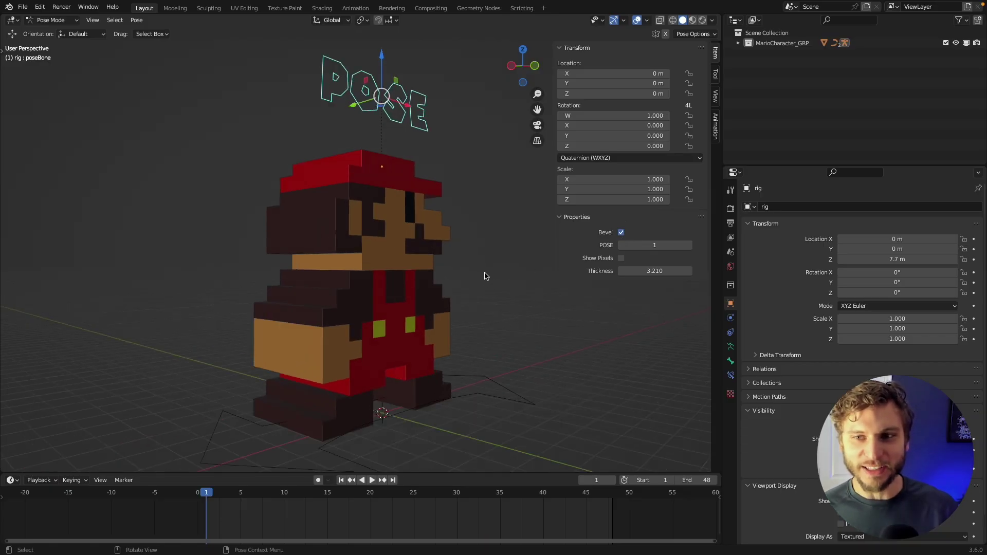
Configure the finished rig's POSE control with Thickness 1.000, Show Pixels enabled and POSE set to 4.
middle_drag(485, 275, 436, 279)
scroll(437, 279, down, 2)
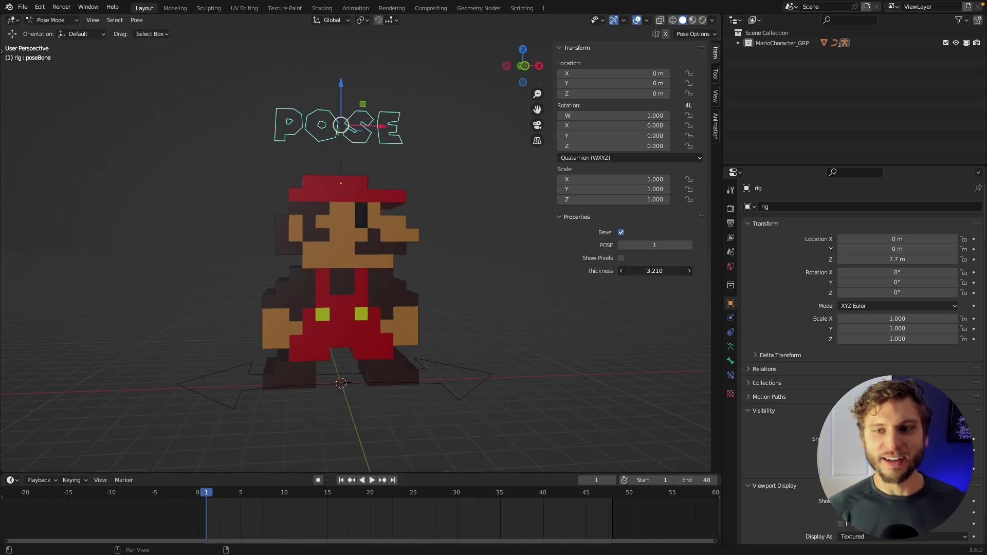
middle_drag(463, 315, 434, 313)
click(621, 258)
click(689, 245)
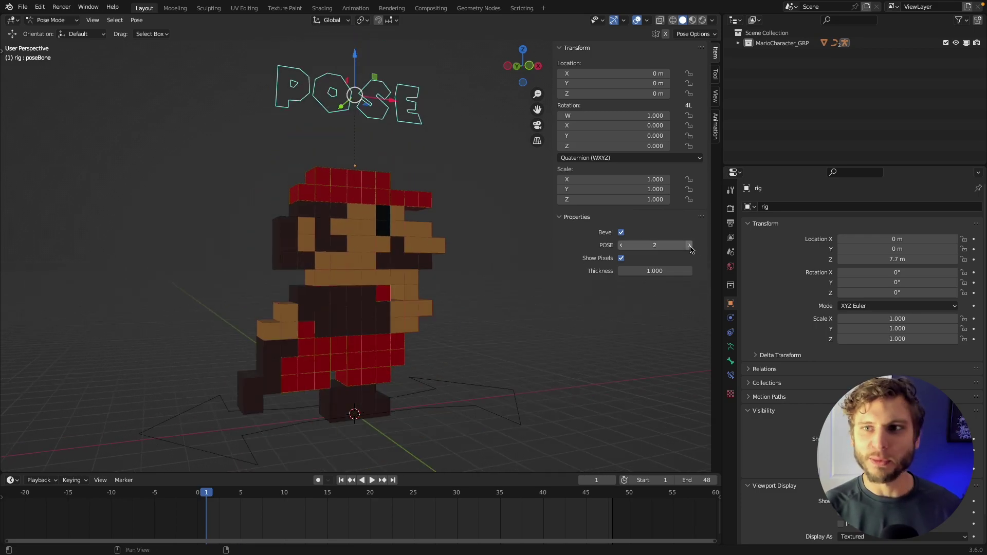
click(690, 246)
click(690, 246)
middle_drag(512, 311, 503, 293)
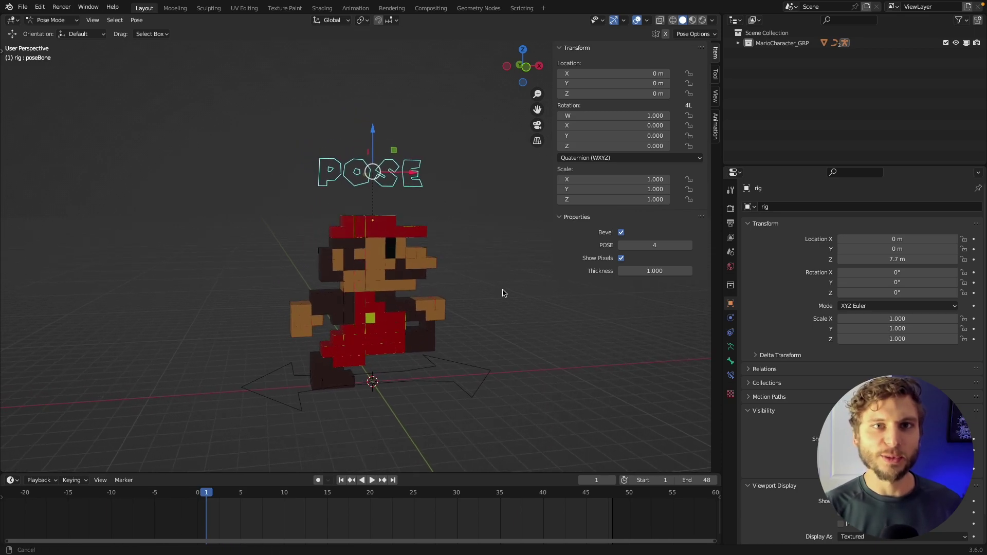